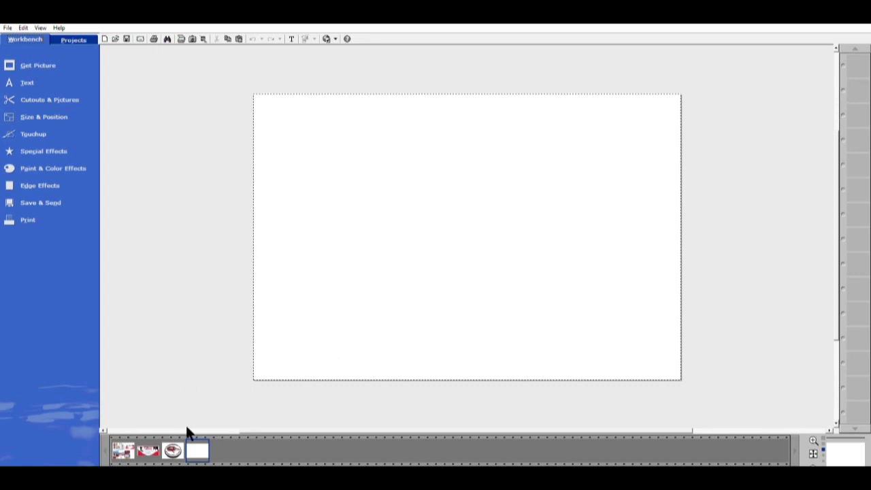
- Place the Birdsmen High School logo on the blank picture and return to that picture for editing
left_click_drag(173, 446, 414, 217)
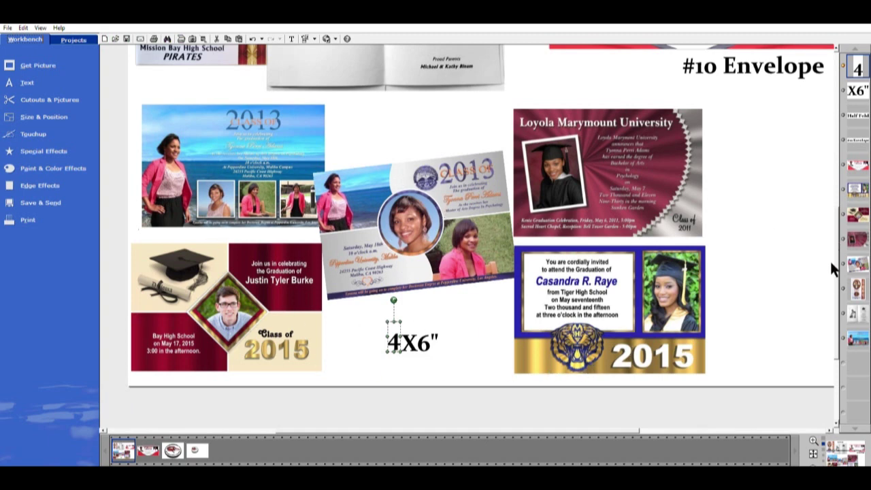
left_click_drag(835, 282, 831, 199)
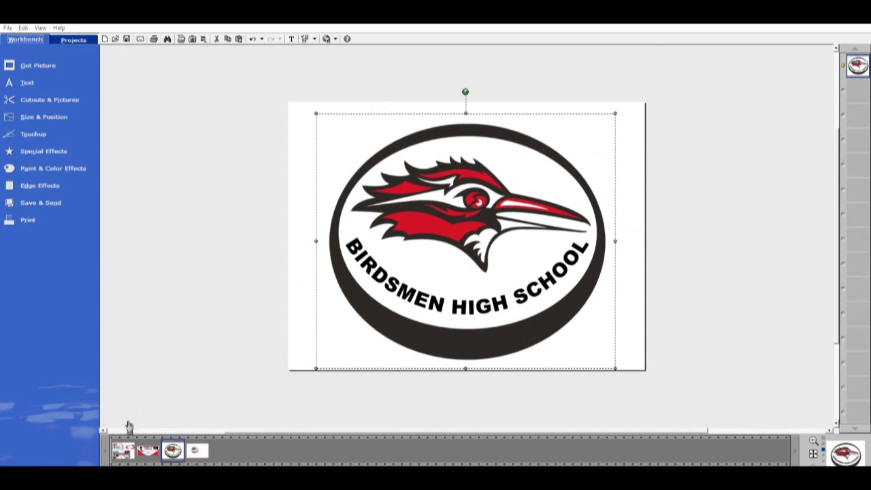
left_click(198, 451)
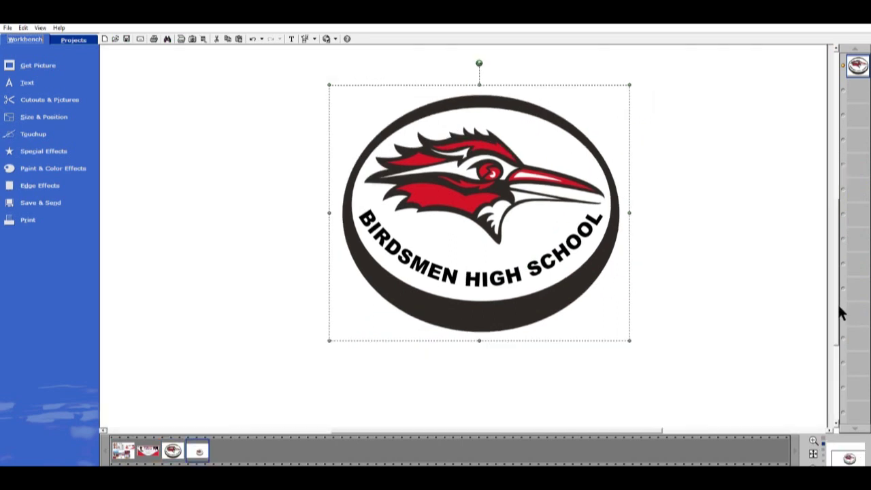
- Cut out the logo's black oval ring and black bird outline by color selection
left_click(614, 368)
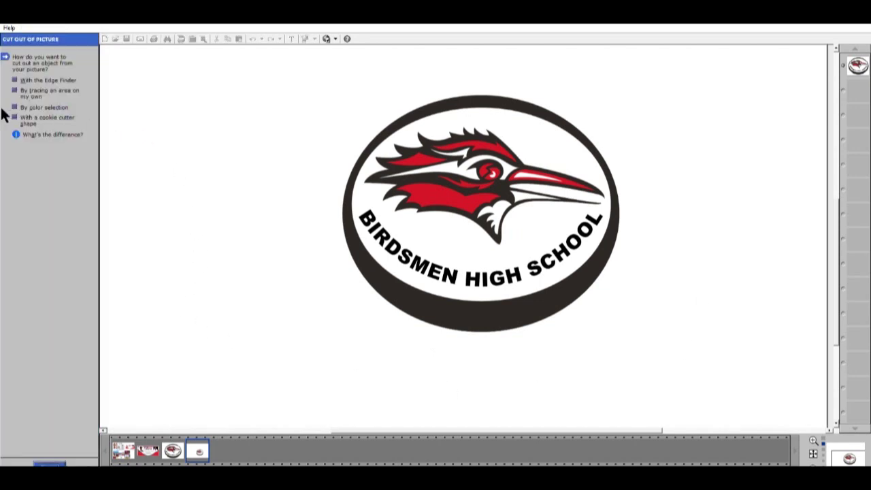
left_click(16, 107)
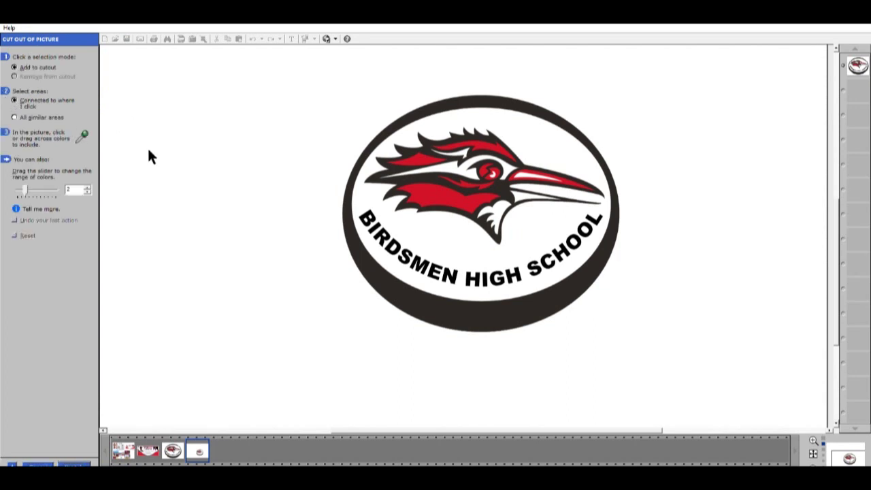
left_click(477, 102)
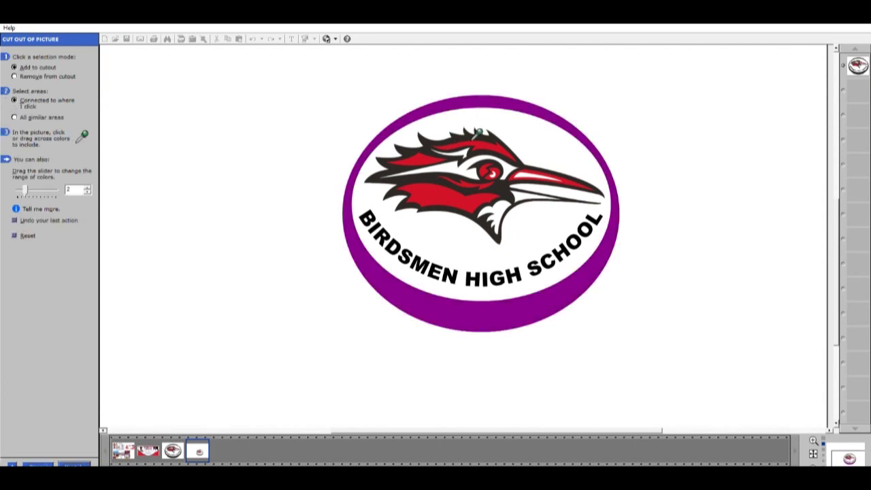
left_click(478, 133)
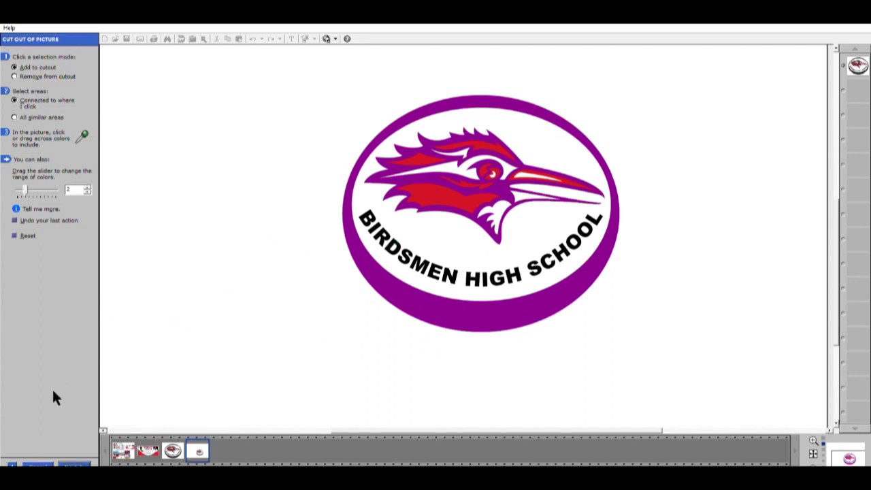
left_click(77, 462)
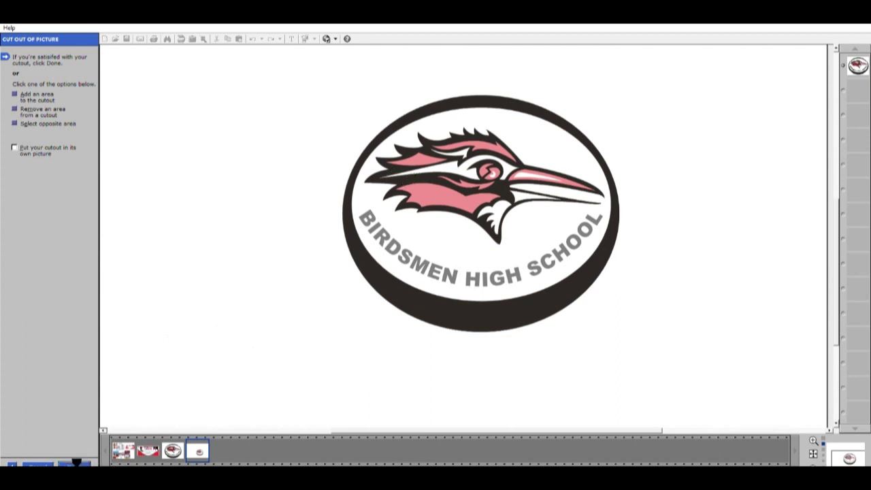
left_click(82, 463)
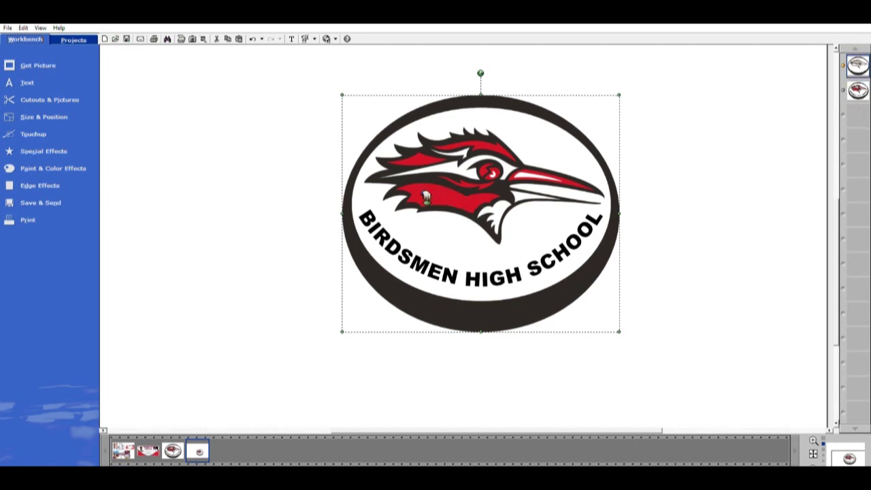
- Cut out the bird's red crest, beak, eye and feather areas by color selection
left_click(66, 93)
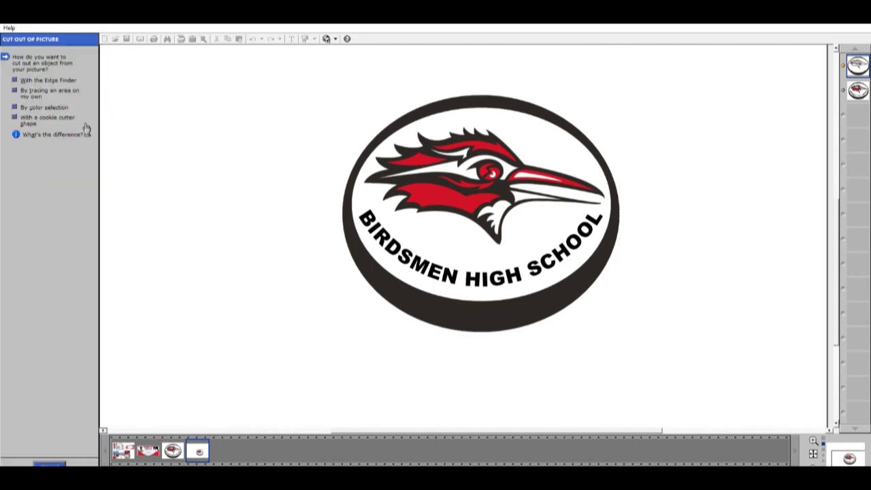
left_click(18, 105)
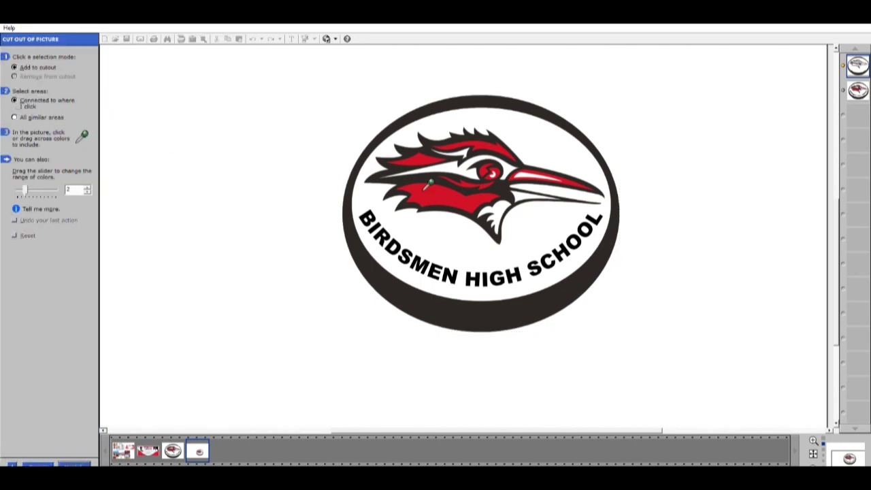
left_click(497, 147)
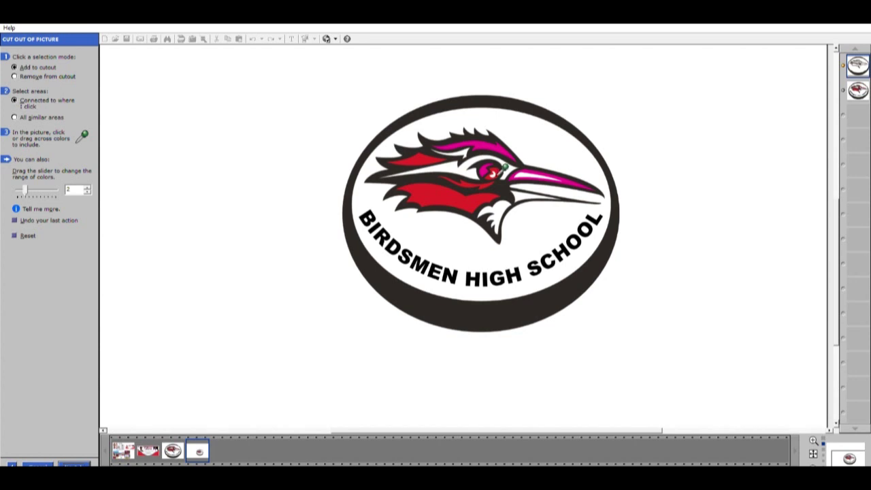
left_click(493, 174)
left_click(427, 165)
left_click(438, 192)
left_click(76, 464)
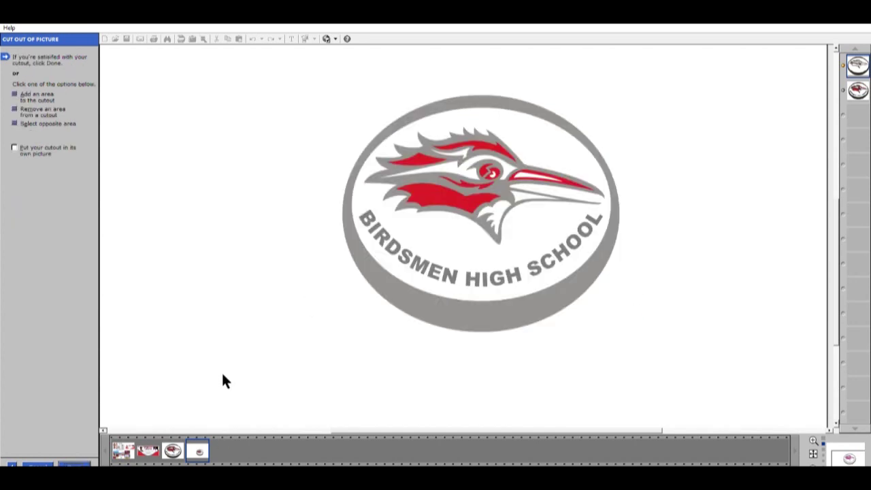
left_click(76, 465)
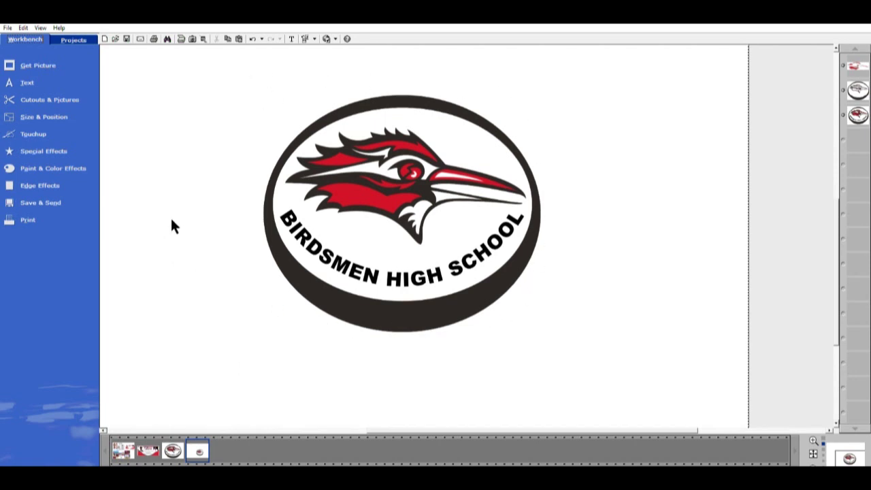
- Cut out a copy of the whole logo using a square cookie cutter shape fitted closely around the oval
left_click(58, 97)
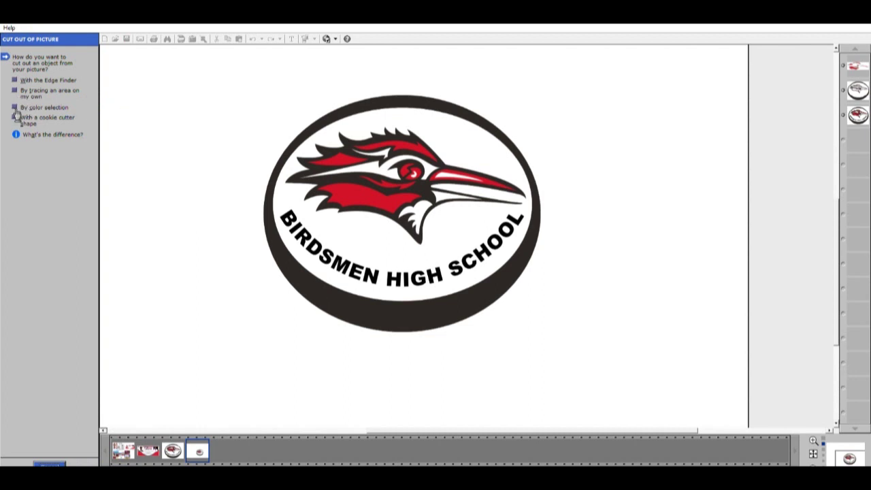
left_click(18, 119)
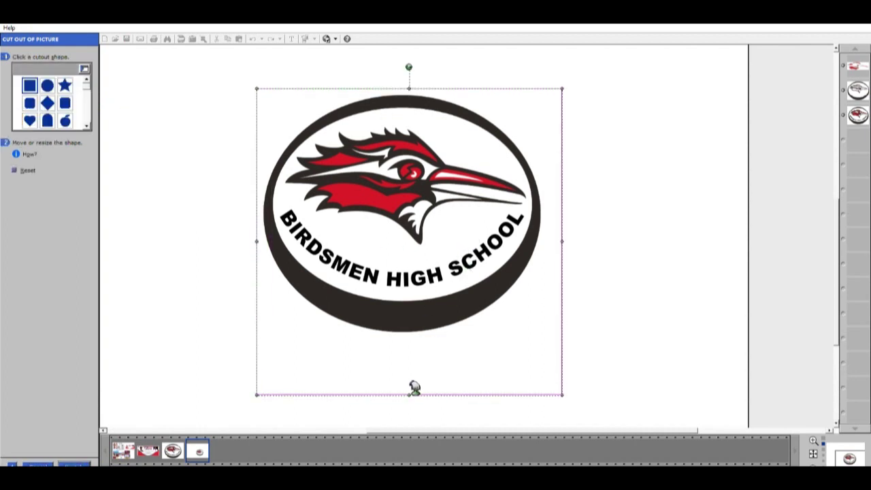
left_click_drag(409, 394, 400, 335)
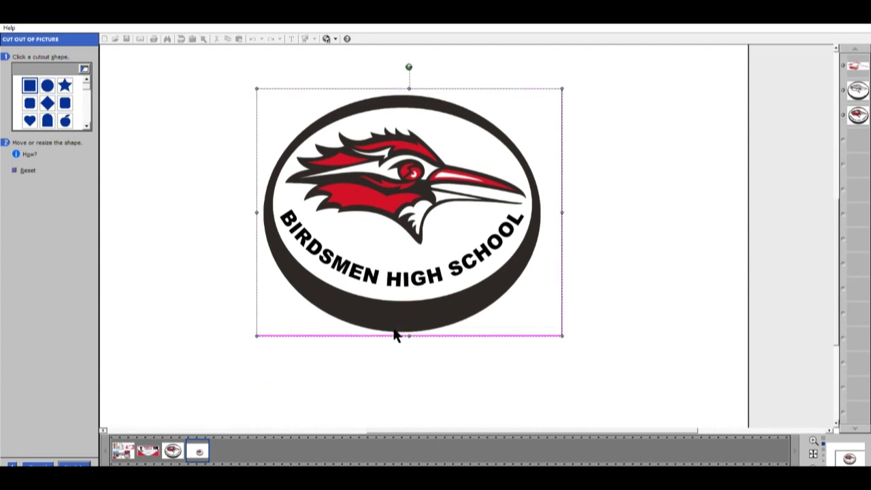
left_click(74, 464)
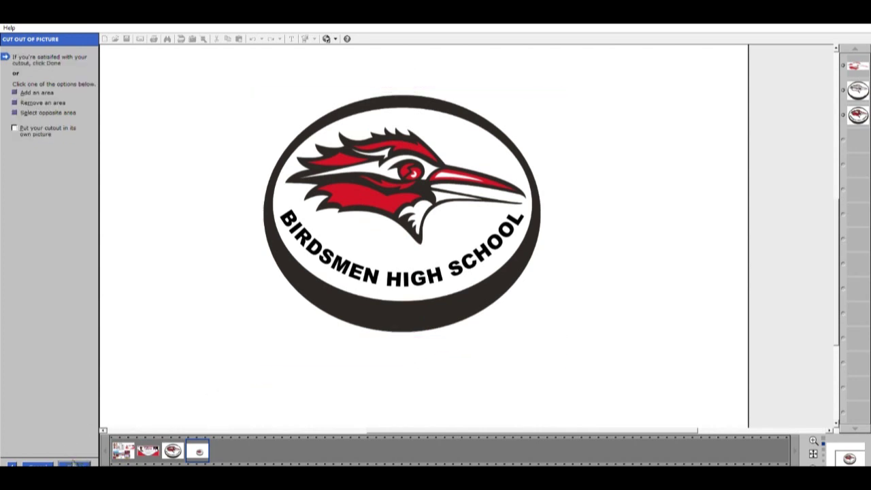
left_click(75, 464)
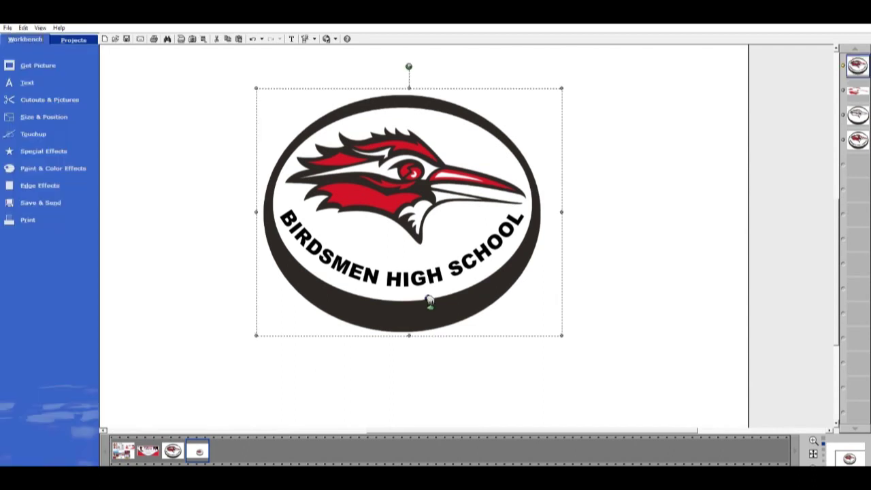
- Arrange the copied logo and the original logo with its cutout layers side by side, with the copy on the right
left_click_drag(350, 220, 585, 208)
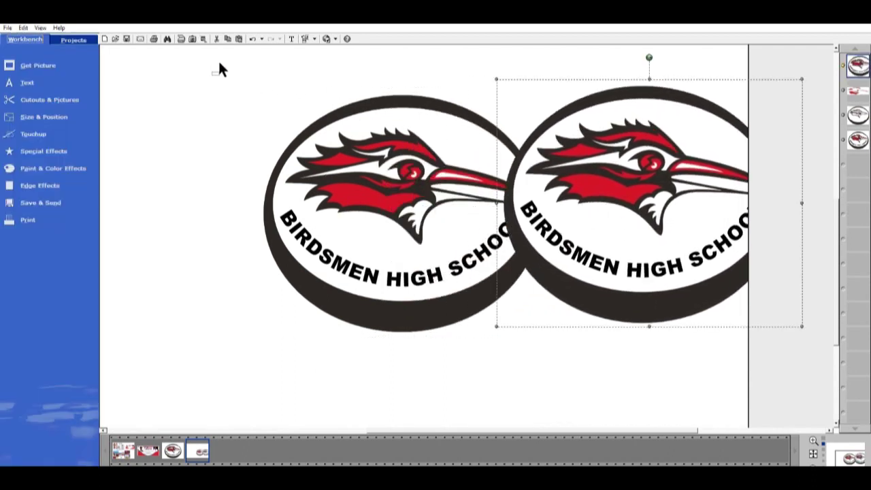
left_click_drag(213, 65, 672, 417)
left_click_drag(430, 198, 315, 193)
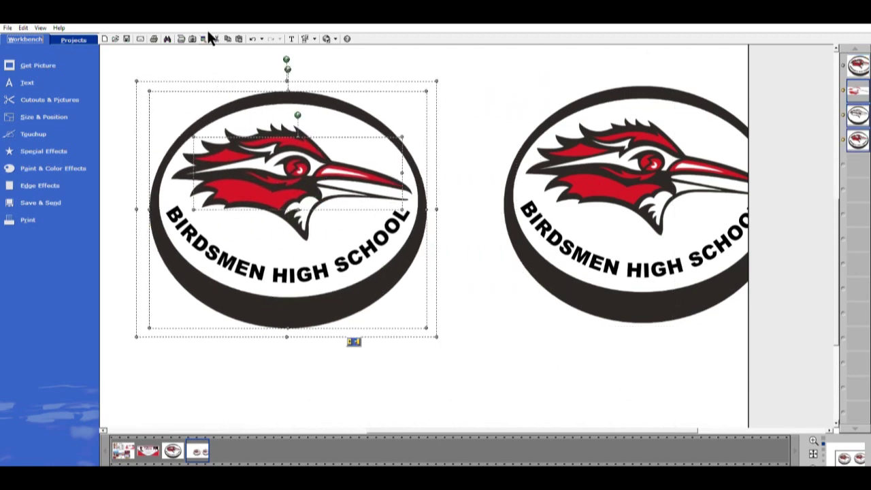
left_click(306, 397)
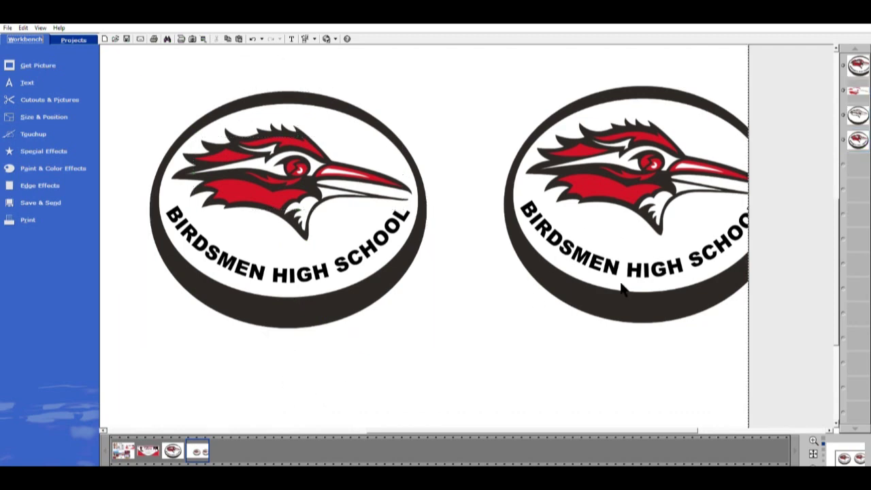
left_click(696, 171)
left_click_drag(694, 170, 575, 156)
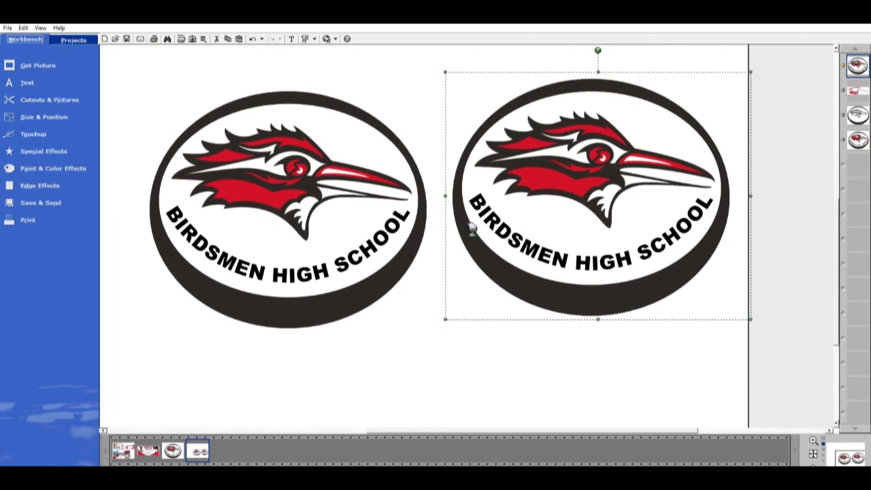
key("Tab")
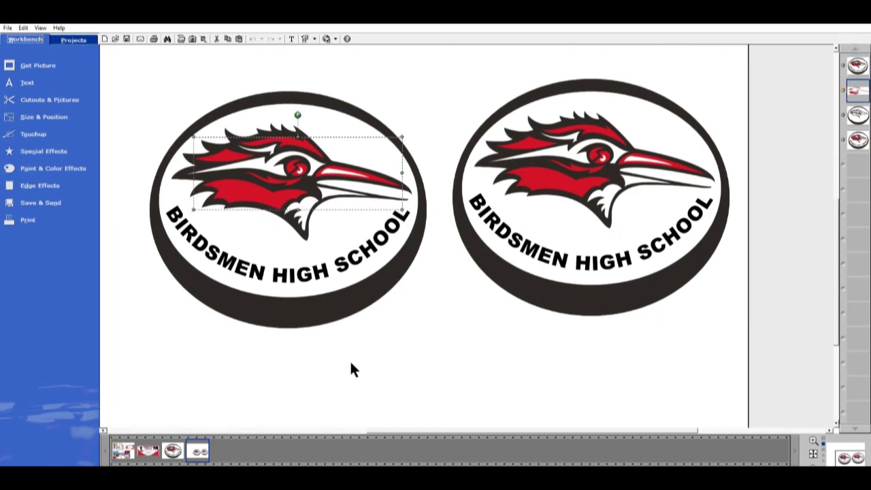
left_click(352, 363)
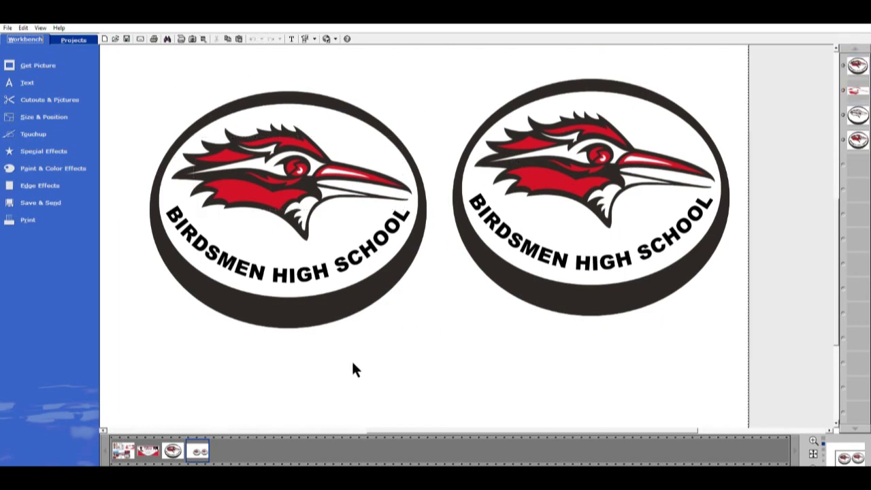
left_click(598, 182)
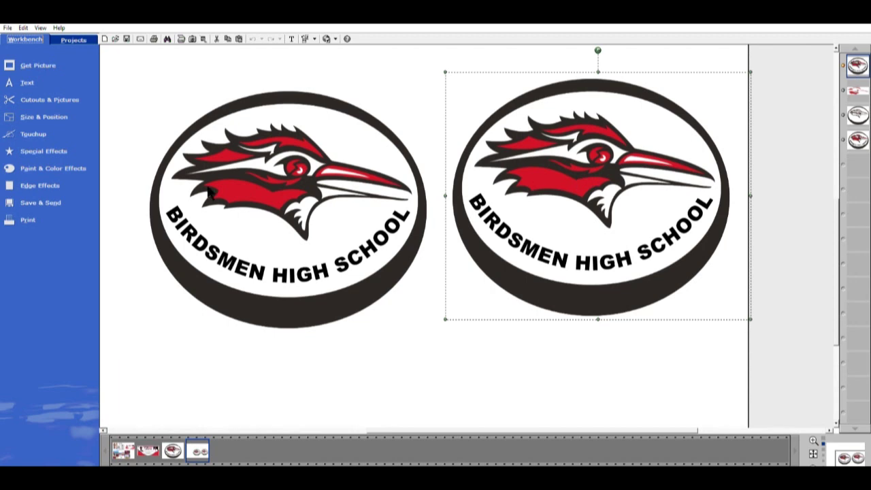
left_click(183, 340)
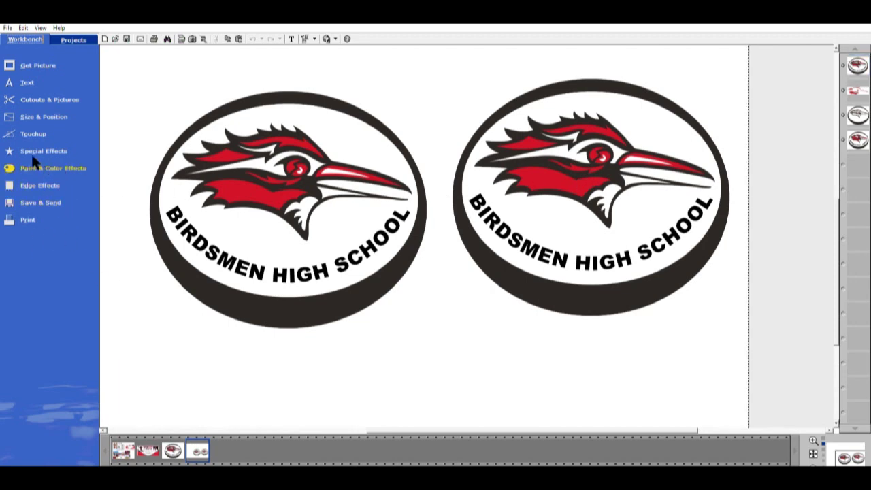
- Fill the red cutout areas of the original bird with the silver metallic gradient pattern
left_click(268, 194)
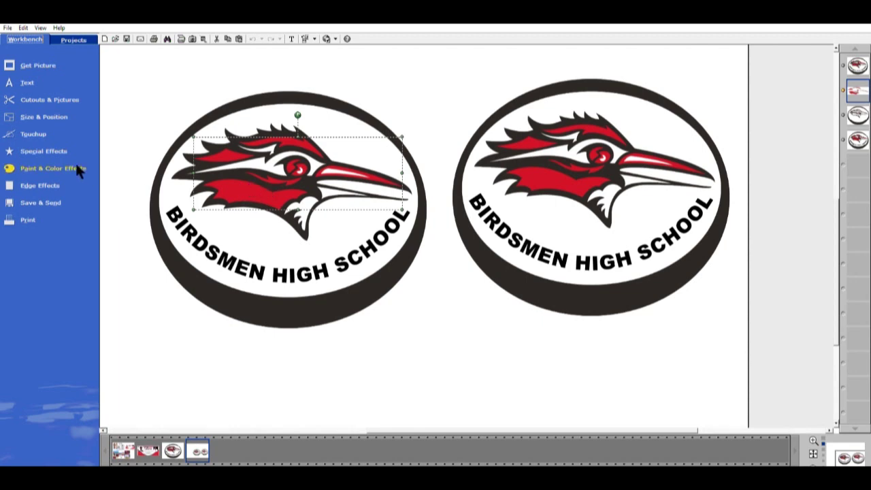
left_click(39, 163)
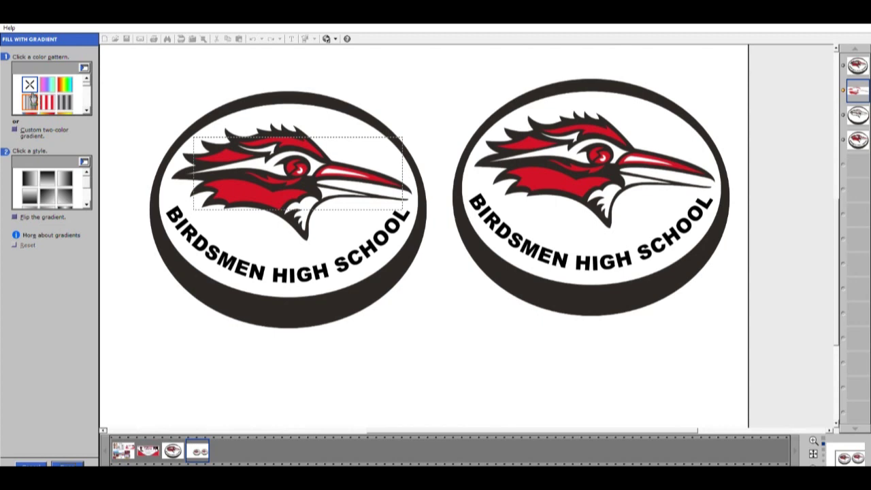
left_click(31, 100)
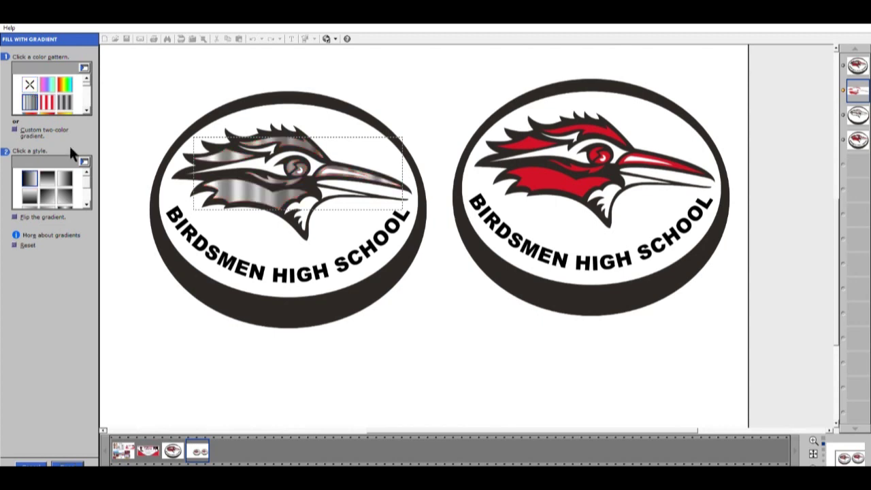
left_click(74, 464)
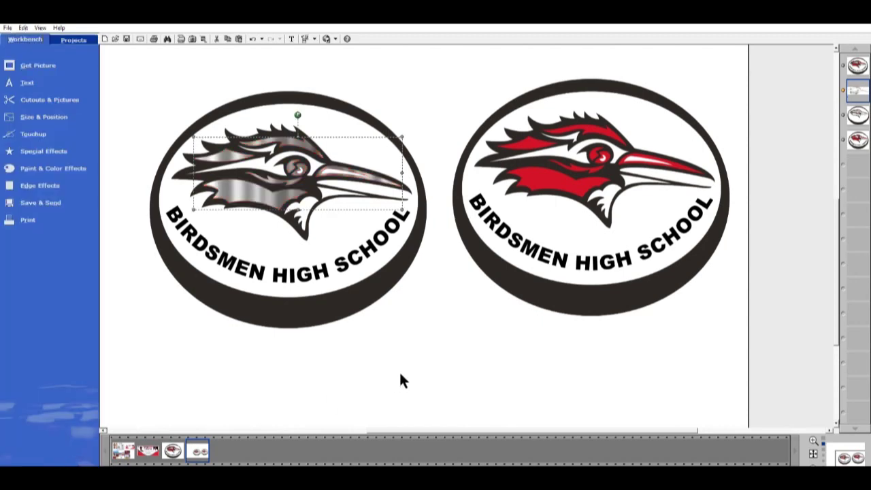
- Apply the silver metallic gradient to the original logo's black ring and bird outline cutout
left_click(235, 304)
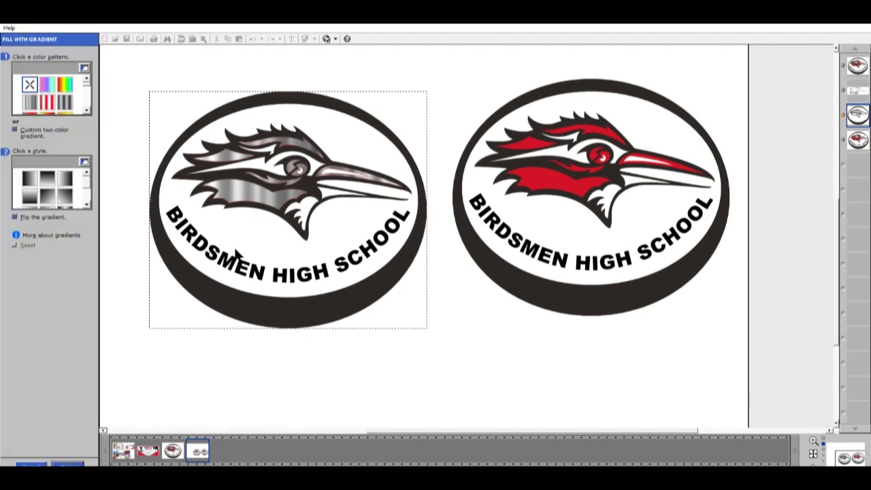
left_click(31, 102)
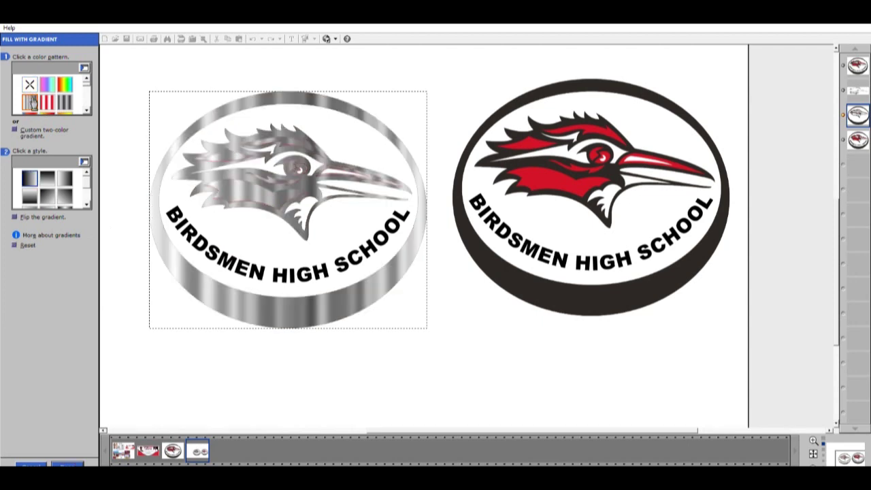
left_click(75, 464)
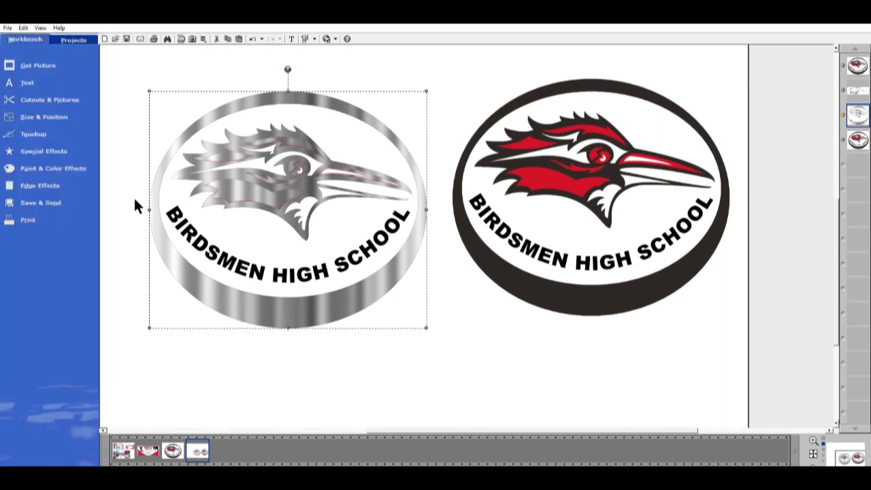
- Tint the silver-filled bird areas a strong red with Correct Tint, adjusting the hue and raising the intensity
left_click(267, 199)
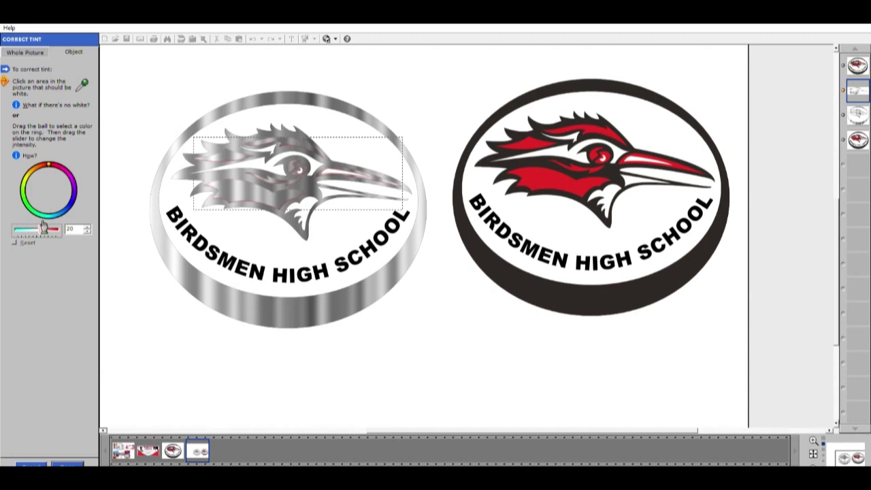
left_click_drag(42, 228, 49, 227)
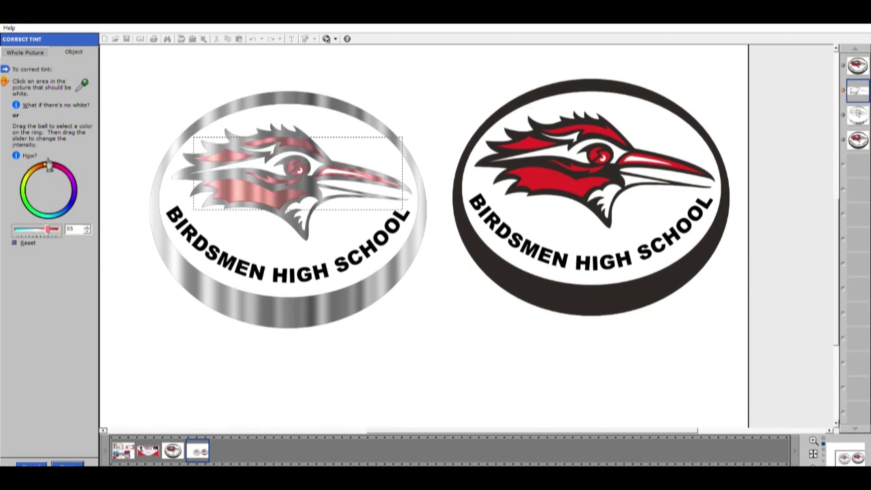
mouse_move(48, 162)
left_mouse_down()
mouse_move(59, 166)
mouse_move(40, 182)
mouse_move(41, 193)
mouse_move(69, 199)
mouse_move(66, 171)
mouse_move(57, 166)
mouse_move(27, 183)
mouse_move(32, 204)
mouse_move(53, 214)
mouse_move(73, 194)
mouse_move(60, 169)
mouse_move(46, 165)
left_mouse_up()
left_click_drag(52, 226, 54, 227)
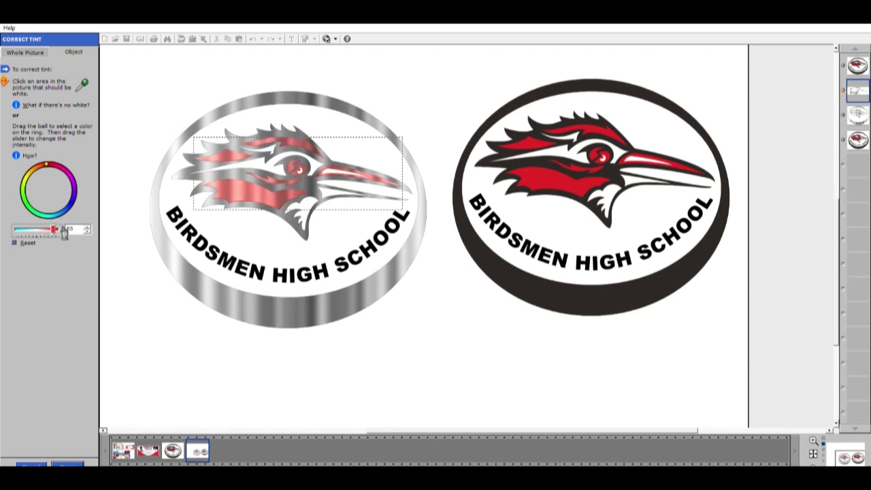
left_click(74, 463)
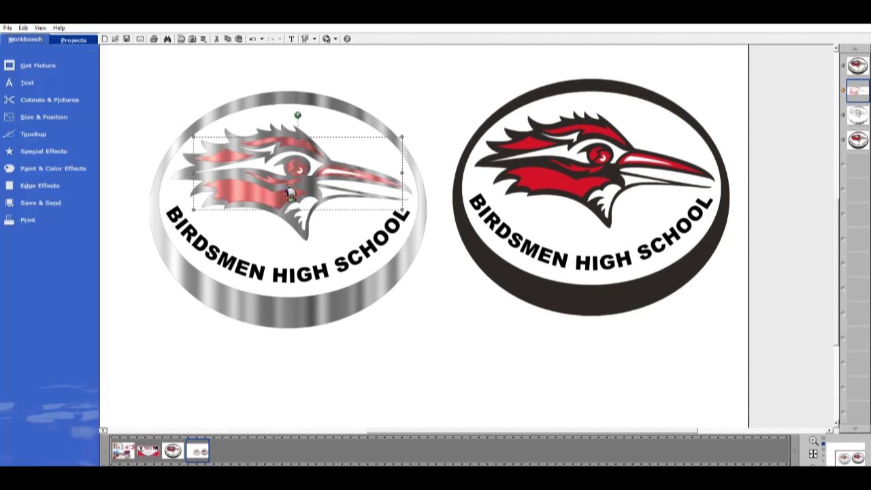
- Darken the red bird areas with Change Color, setting hue to 3 and brightness to 71
left_click(61, 162)
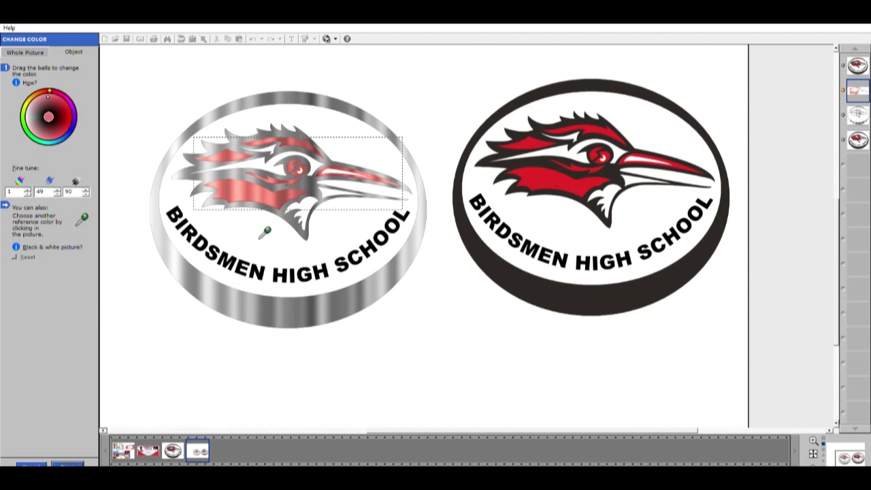
left_click(87, 192)
type("82")
left_click(88, 193)
left_click(87, 193)
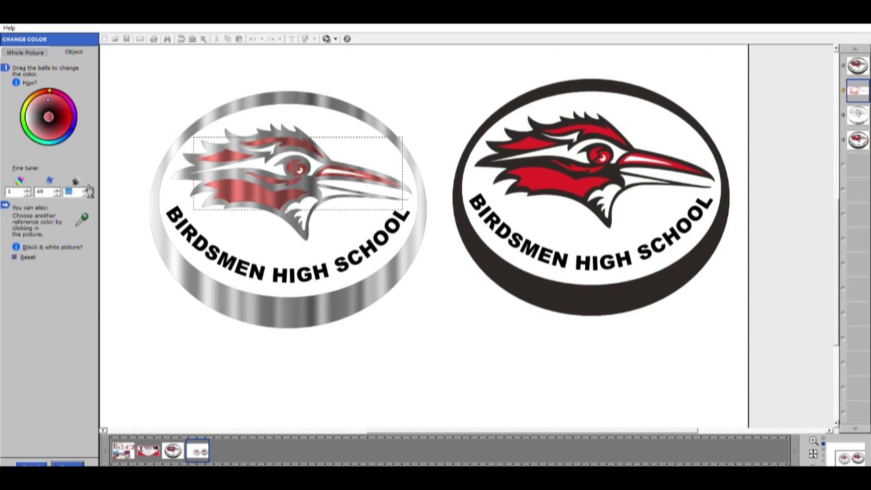
left_click(90, 188)
left_click_drag(51, 86, 53, 86)
- Raise the red bird areas' saturation to 64, lower their brightness further and apply the color change
key("shift+Tab")
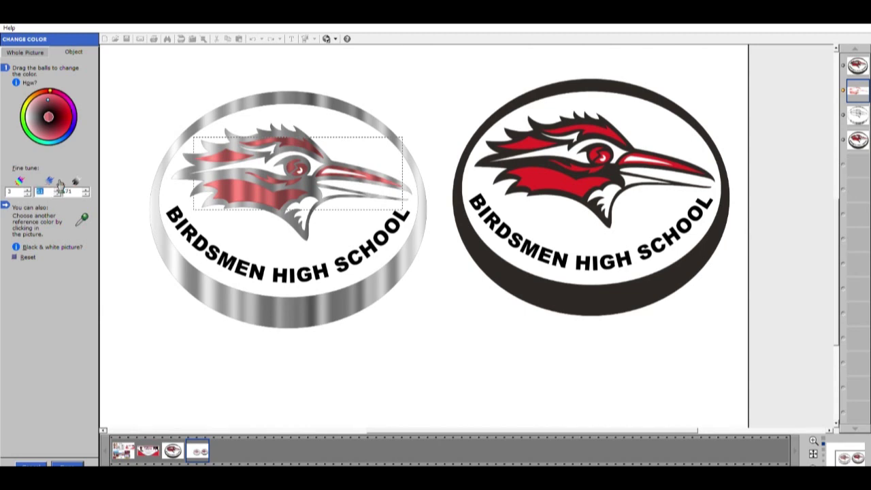
key("Up")
key("Up")
key("Up")
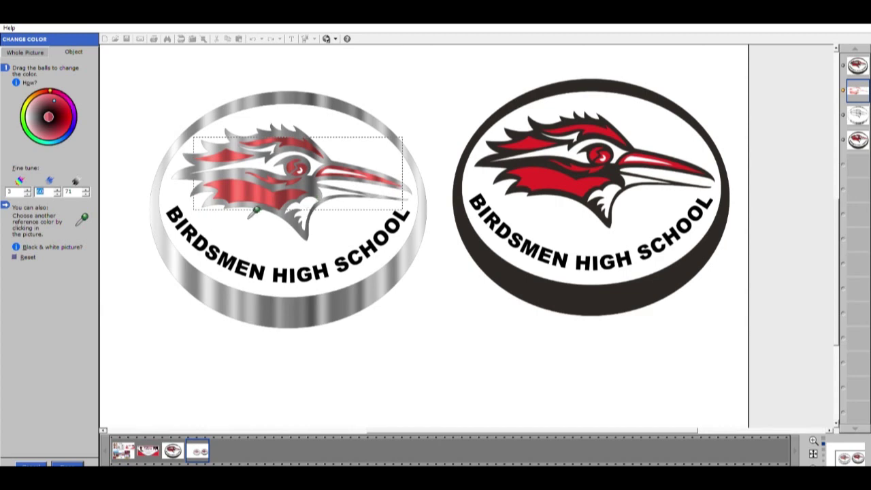
left_click(58, 188)
left_click(59, 188)
key("Tab")
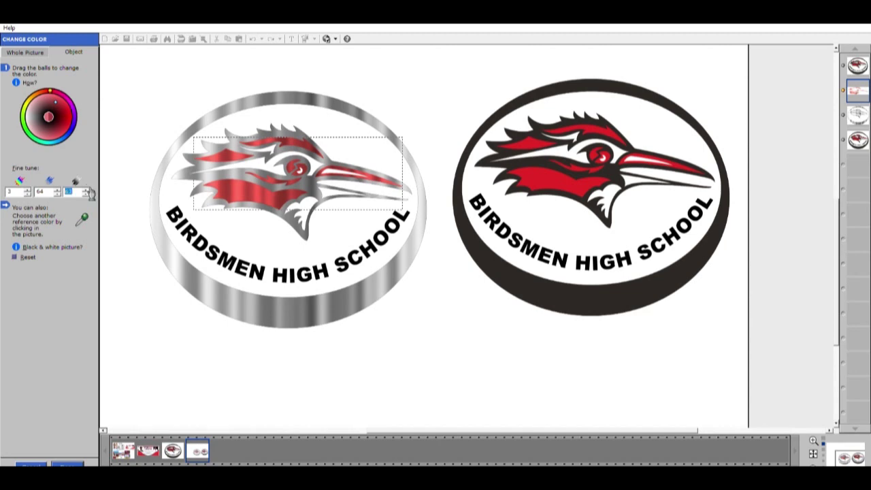
left_click(74, 463)
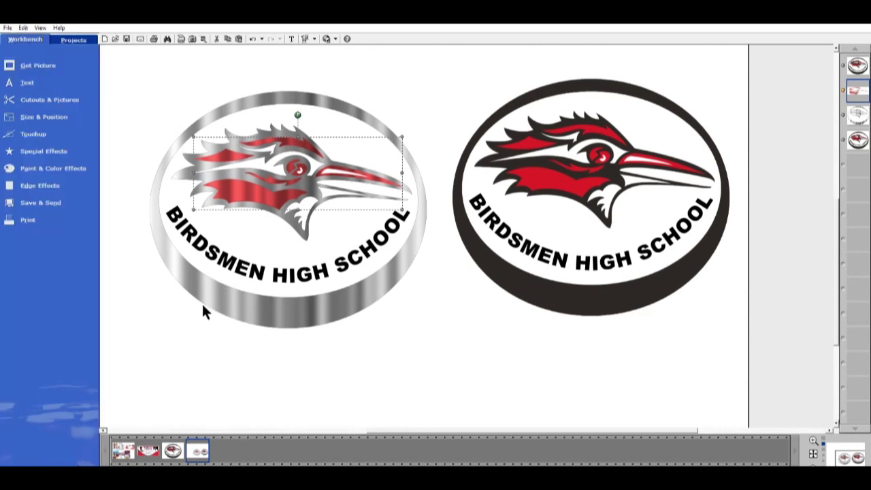
- Darken the silver ring and bird outline to charcoal with Change Color, and set their brightness to -65
left_click(248, 303)
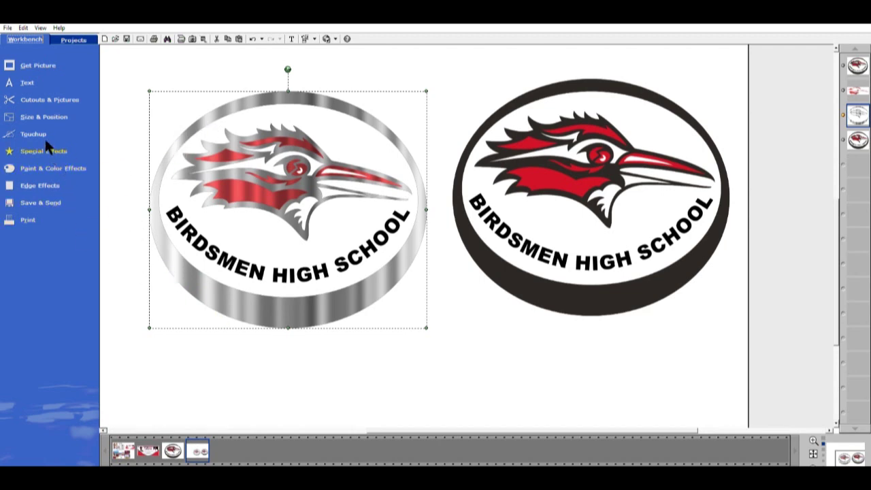
left_click(53, 161)
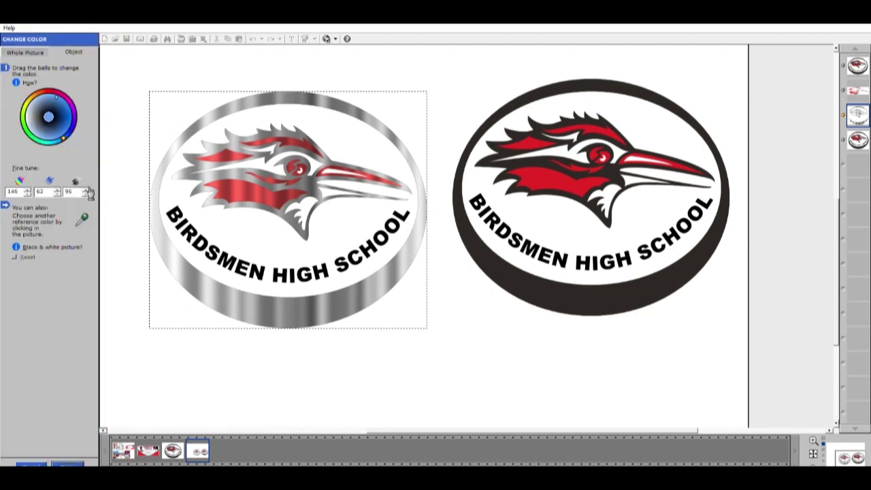
left_click(86, 194)
left_click(86, 194)
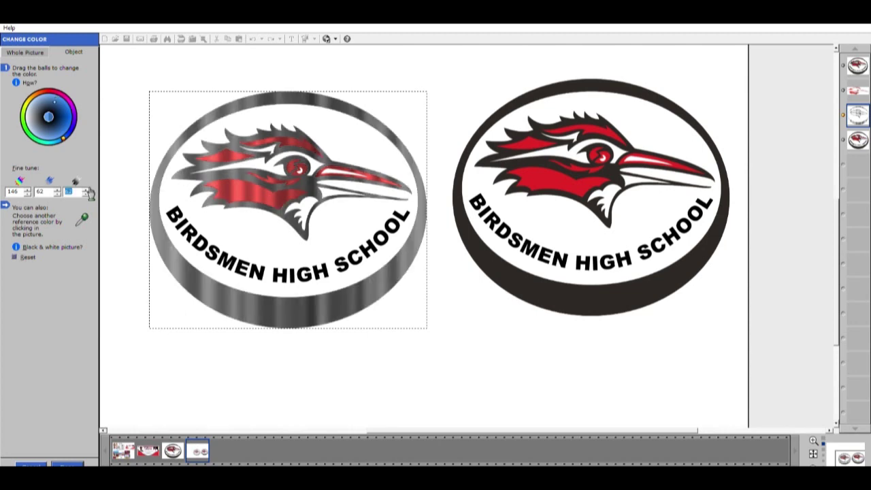
left_click(87, 194)
left_click(87, 194)
left_click(87, 194)
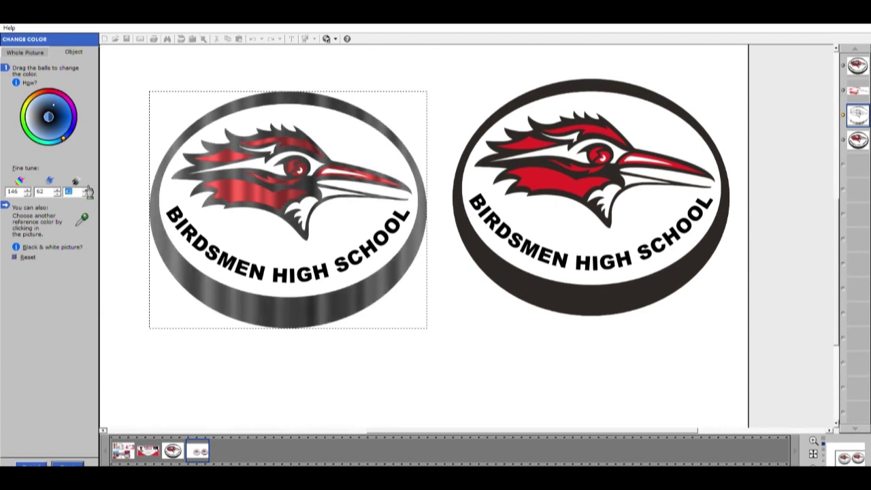
left_click(87, 194)
left_click(87, 194)
left_click(76, 463)
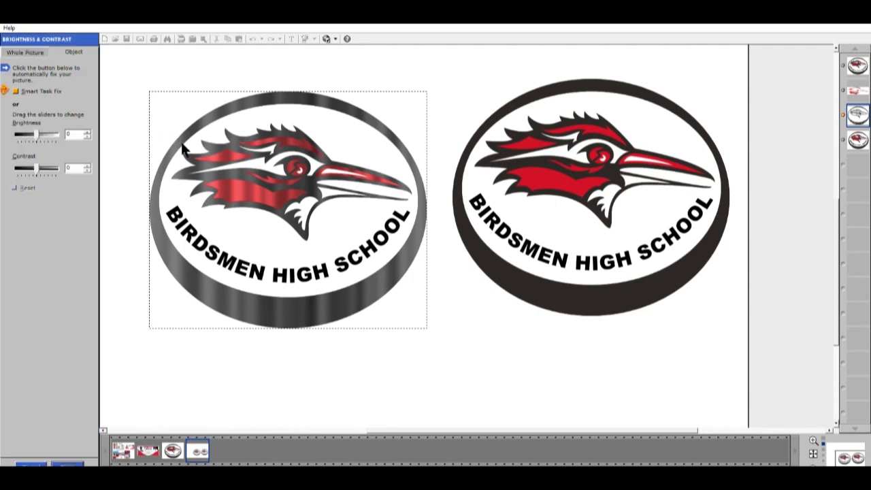
left_click_drag(41, 134, 25, 131)
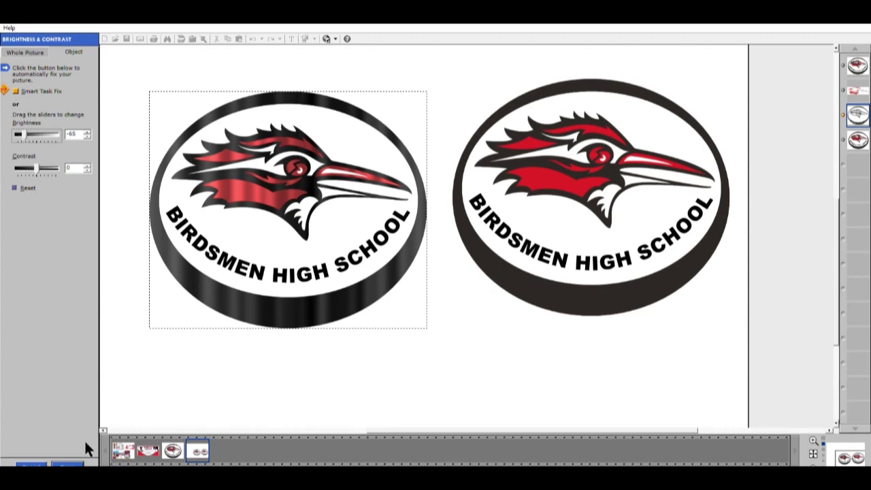
left_click(71, 464)
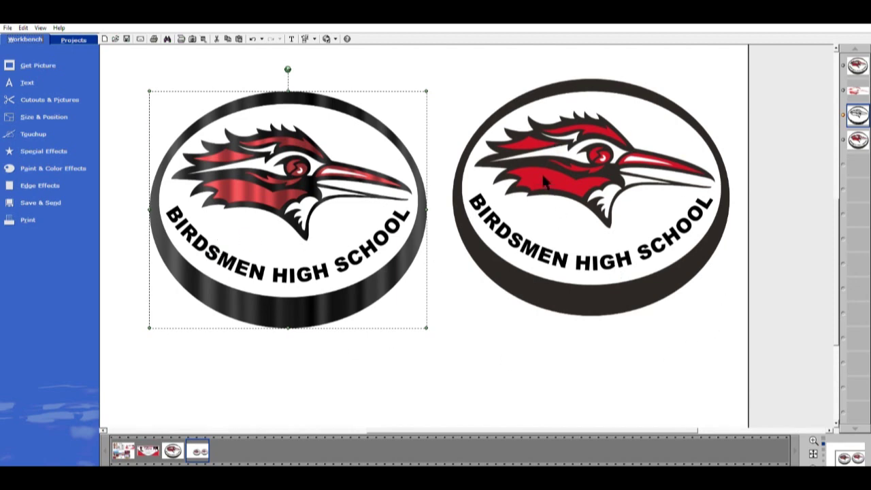
- Recolor the red bird areas with Change Color, setting hue 6, saturation 72 and brightness 70
left_click(251, 189)
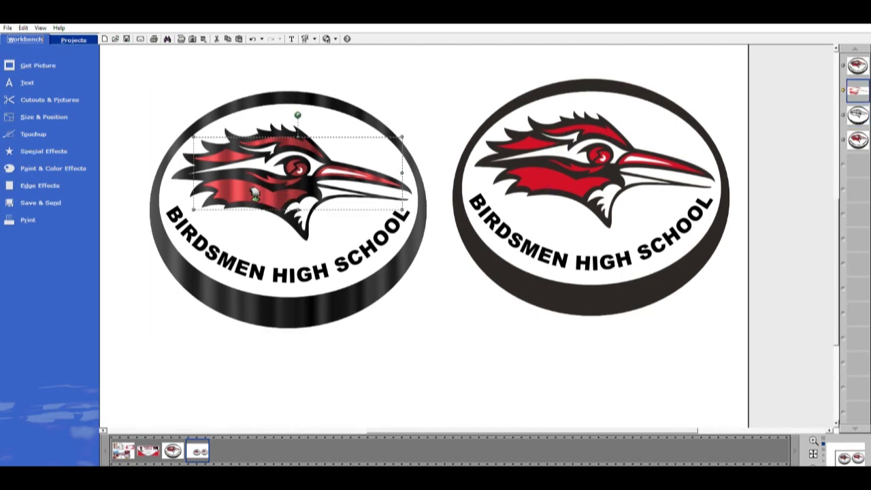
left_click(53, 170)
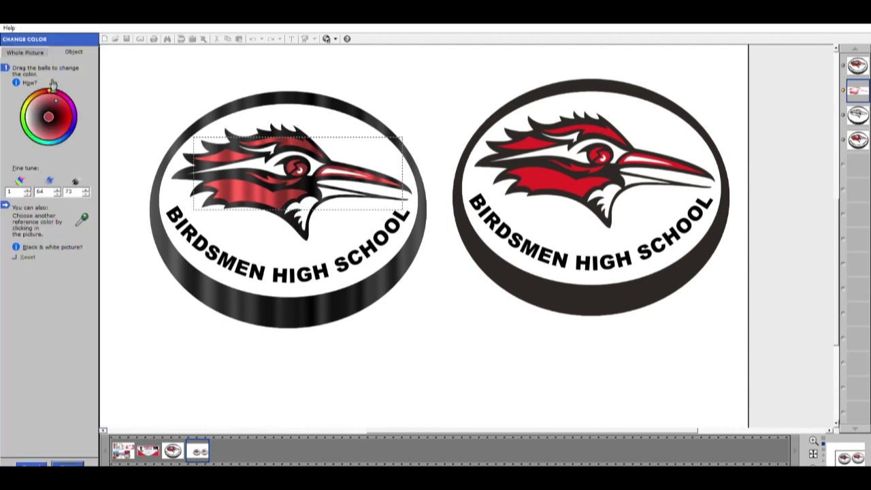
left_click_drag(52, 82, 56, 84)
left_click_drag(55, 83, 55, 84)
left_click(86, 191)
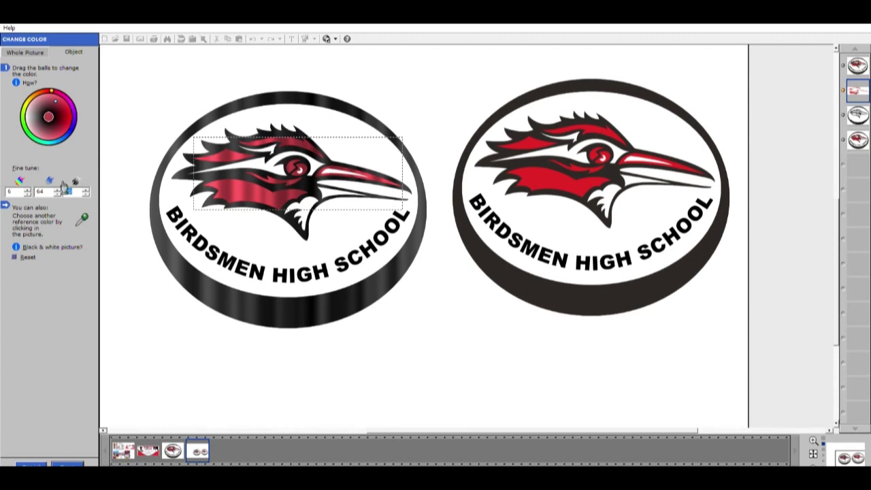
type("70")
key("shift+Tab")
type("69")
key("Return")
type("72")
key("Return")
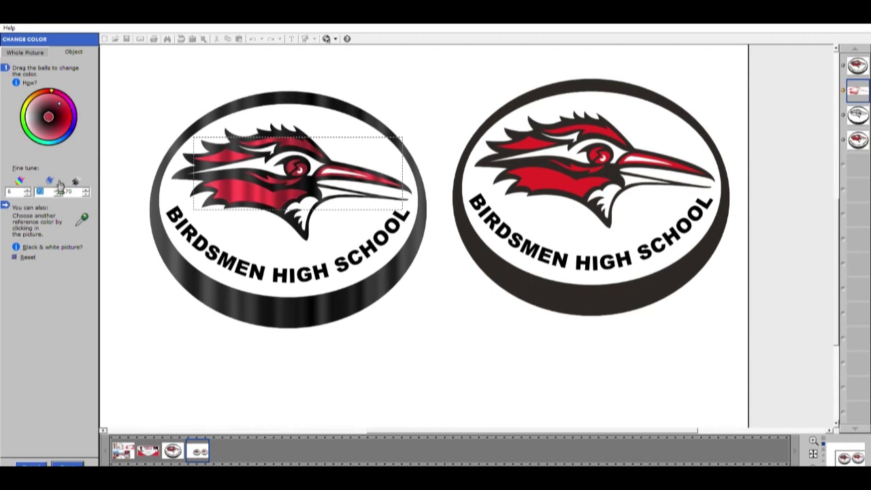
left_click(68, 463)
- Delete the flat-colored comparison copy of the logo and deselect everything
left_click(673, 207)
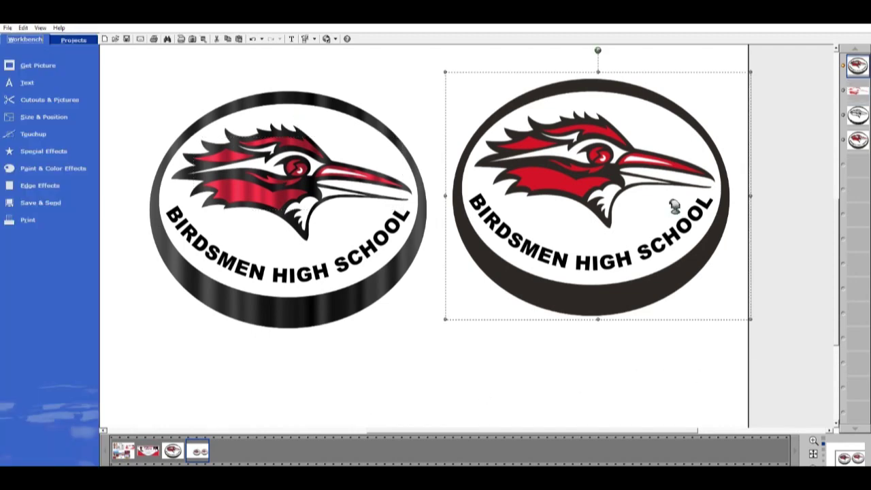
key("Delete")
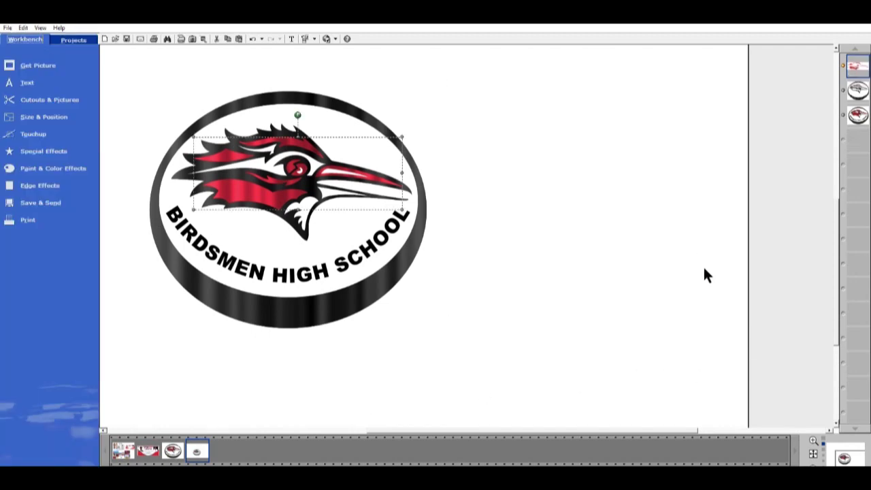
left_click(485, 386)
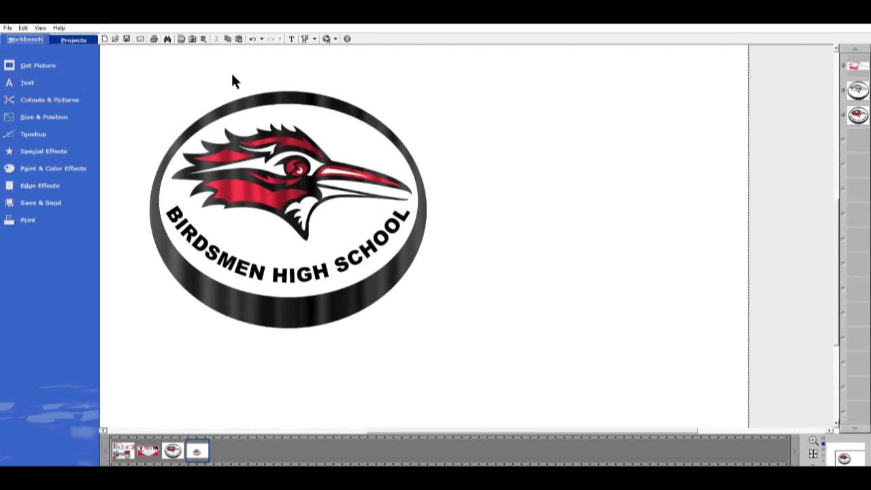
- Cut out a copy of the whole recolored logo using a square cookie cutter shape fitted closely around the oval
left_click(68, 102)
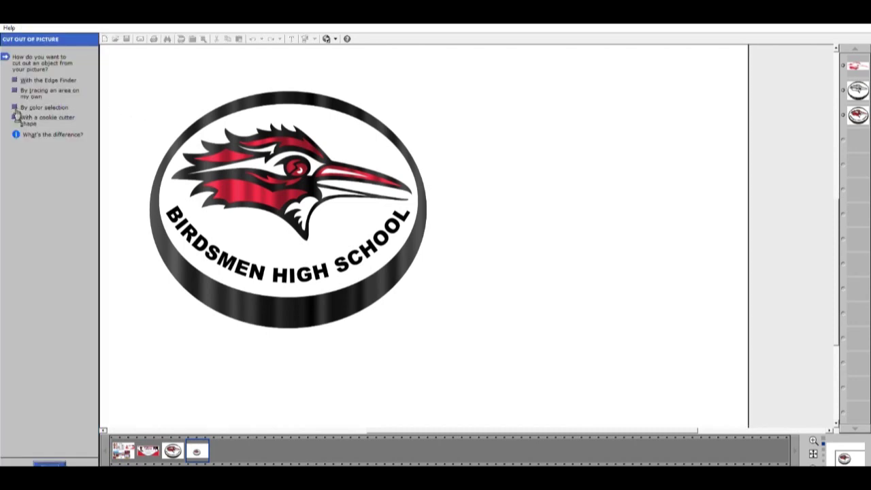
left_click(16, 115)
left_click_drag(476, 208, 349, 214)
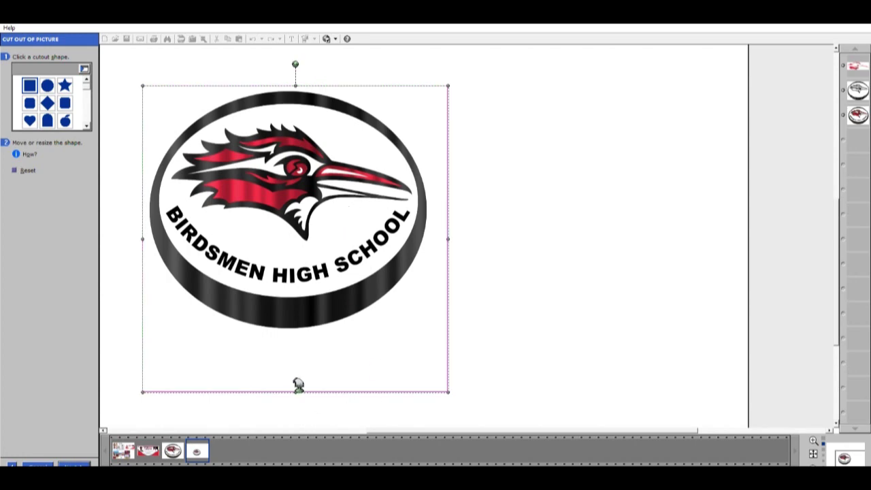
left_click_drag(304, 391, 288, 331)
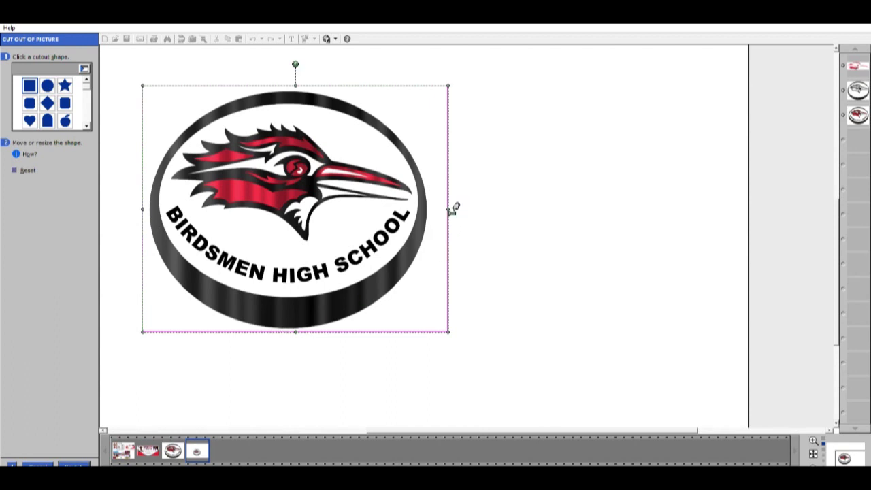
left_click_drag(454, 209, 437, 210)
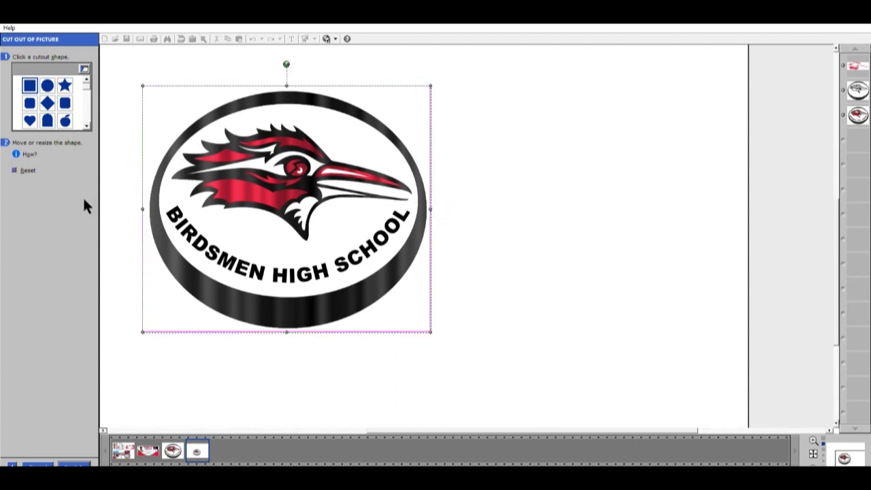
left_click(75, 463)
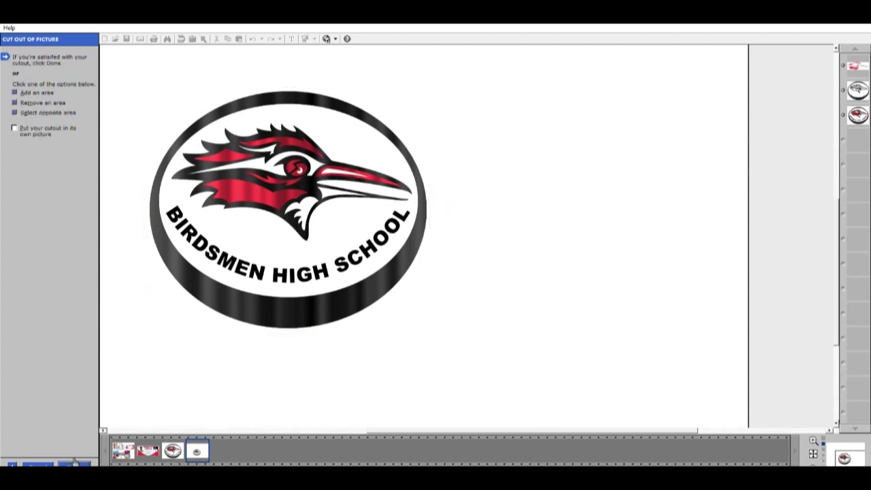
left_click(76, 462)
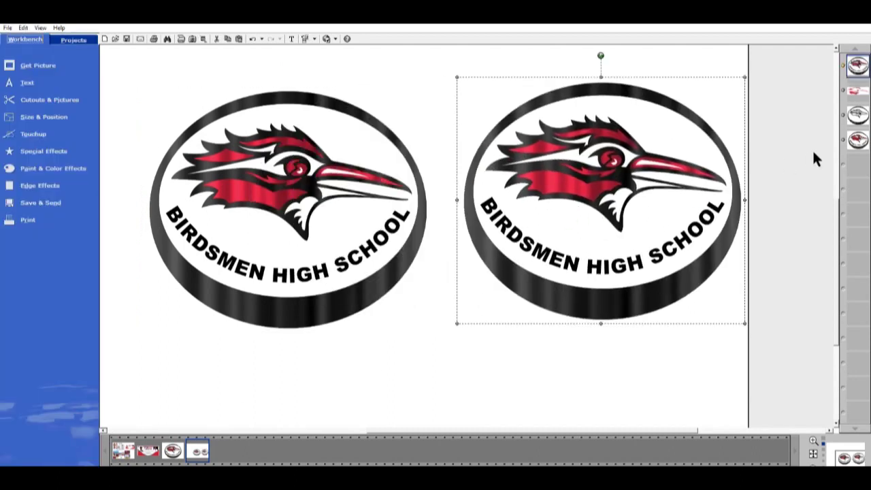
- Group the layers of the recolored logo and delete the group, keeping only the single-piece cutout copy
left_click_drag(109, 66, 459, 402)
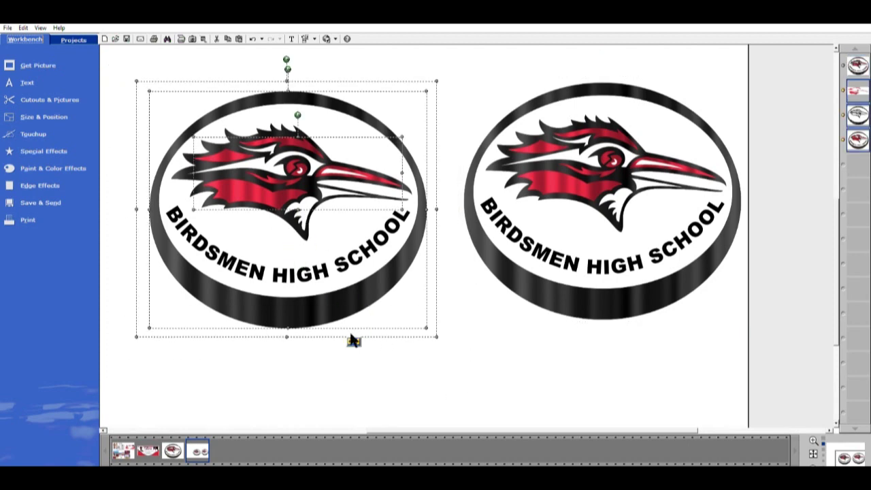
left_click(353, 341)
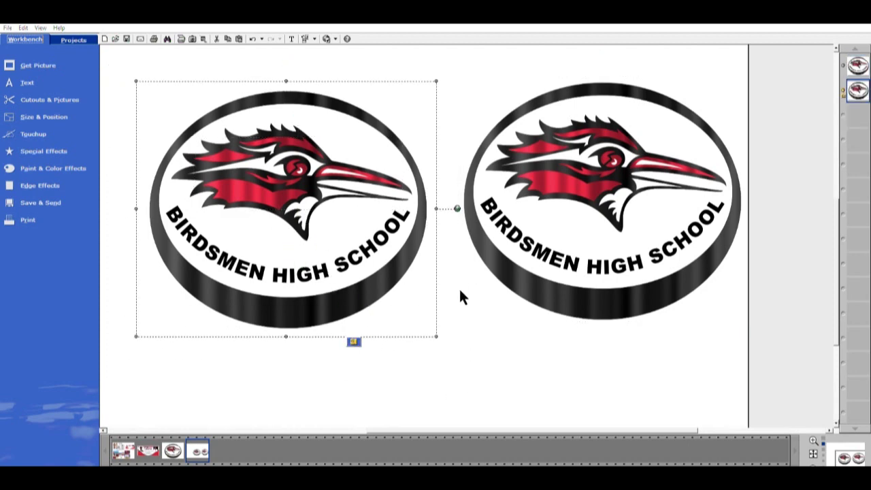
key("Delete")
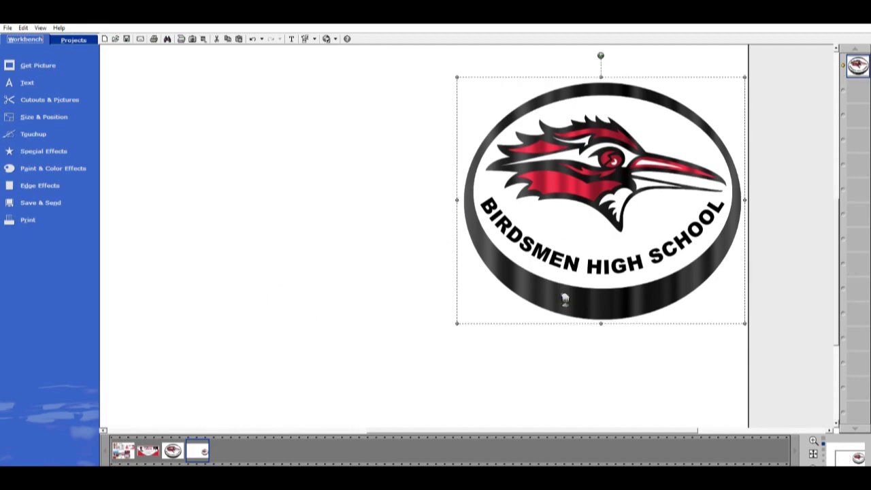
- Scale the single-piece metallic logo down on the page
scroll(613, 282, "down", 2)
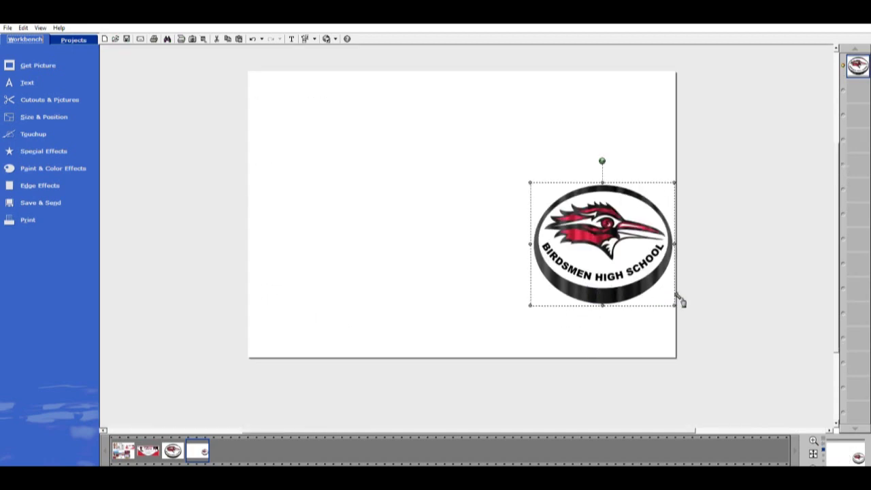
left_click_drag(673, 297, 627, 272)
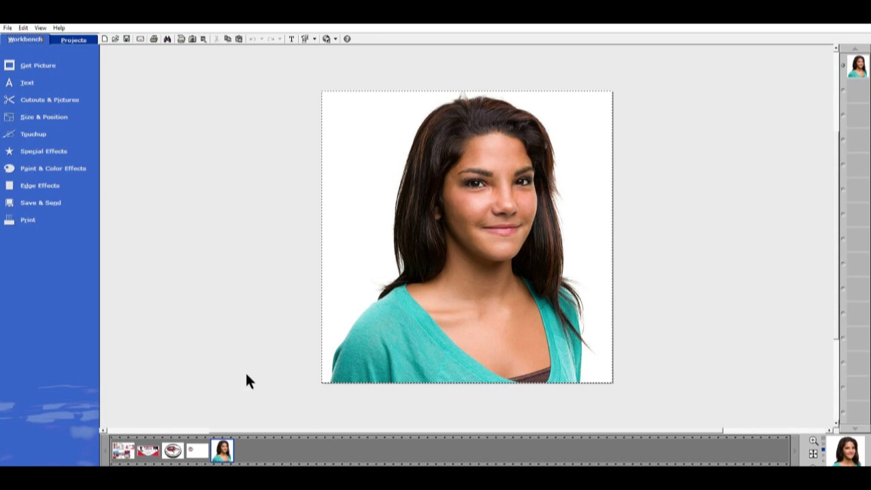
- Enlarge the single-piece metallic logo on its page and place it in the lower-left area
left_click(192, 451)
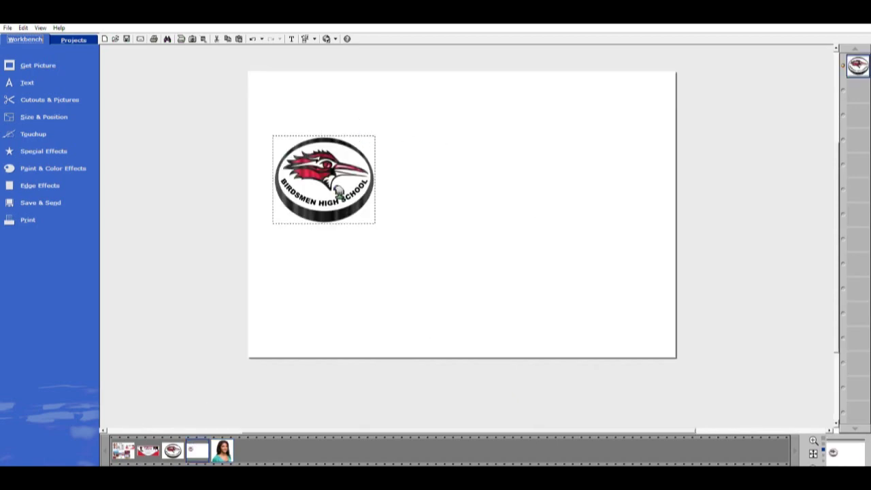
left_click_drag(339, 194, 615, 301)
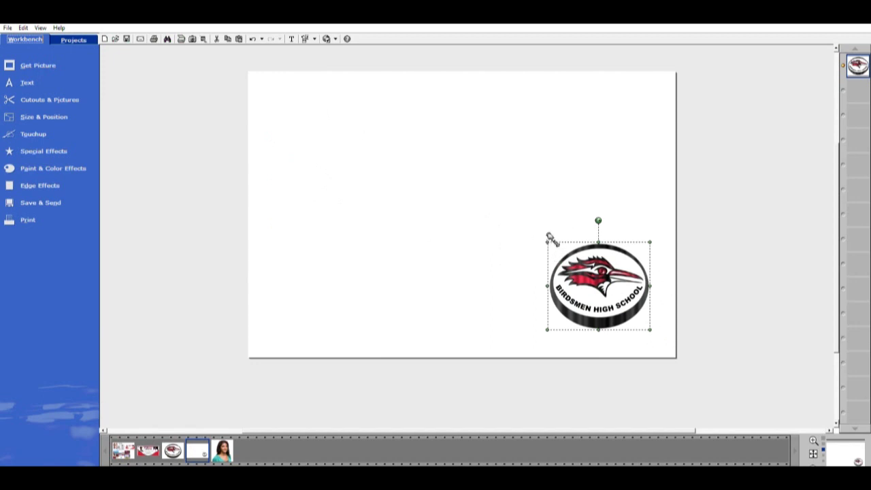
left_click_drag(551, 239, 464, 171)
left_click_drag(602, 265, 389, 292)
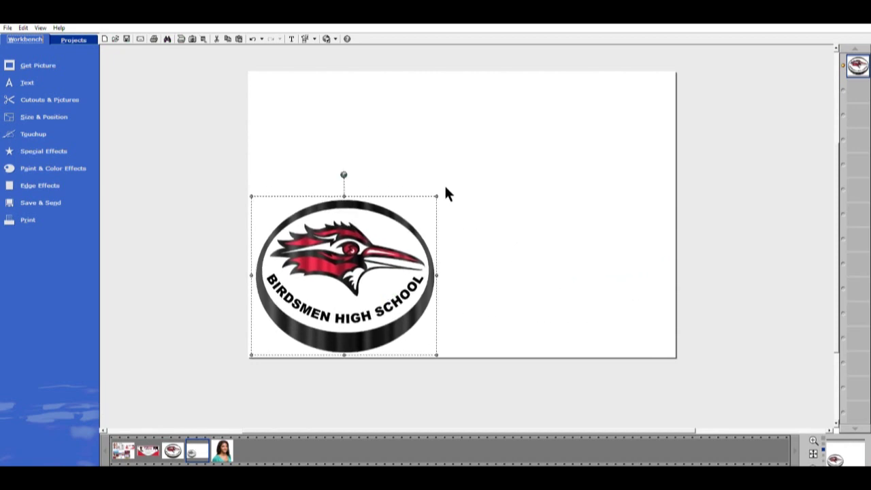
left_click_drag(386, 256, 403, 227)
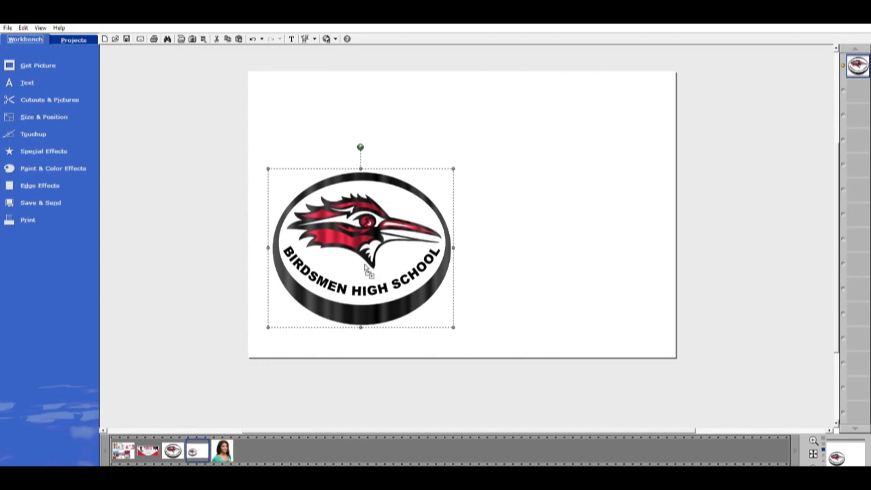
- Place the portrait photo in the page's upper-right area and cut out a tighter copy with a square cookie cutter shape
left_click_drag(524, 206, 573, 183)
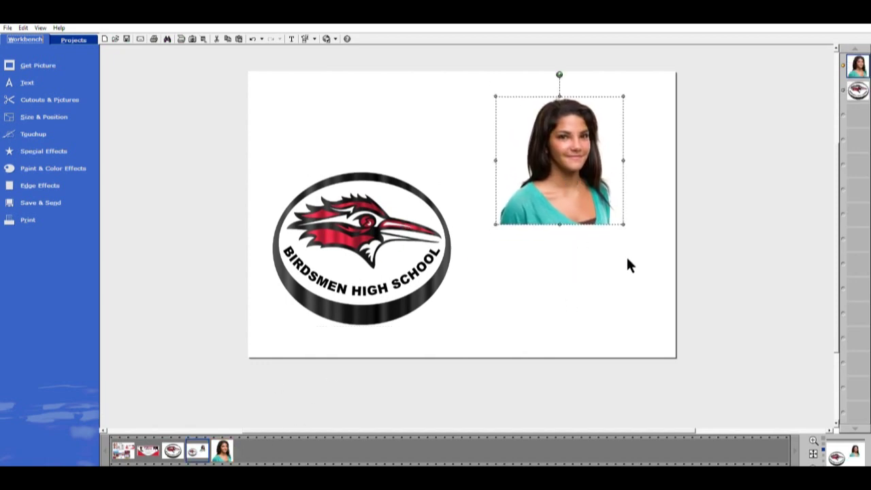
left_click(58, 100)
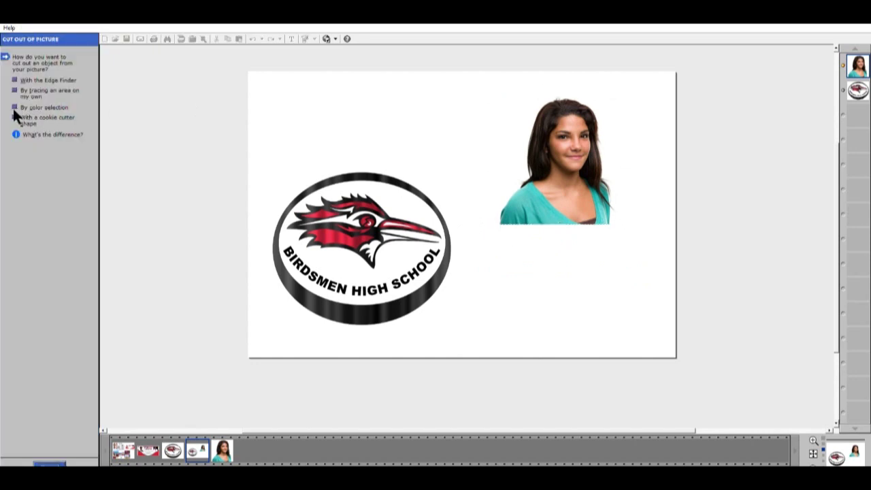
left_click(17, 117)
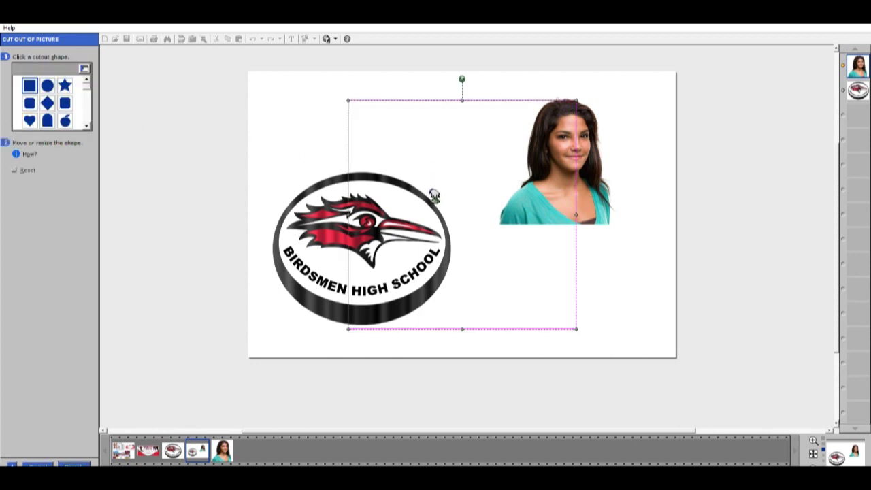
left_click_drag(431, 194, 586, 194)
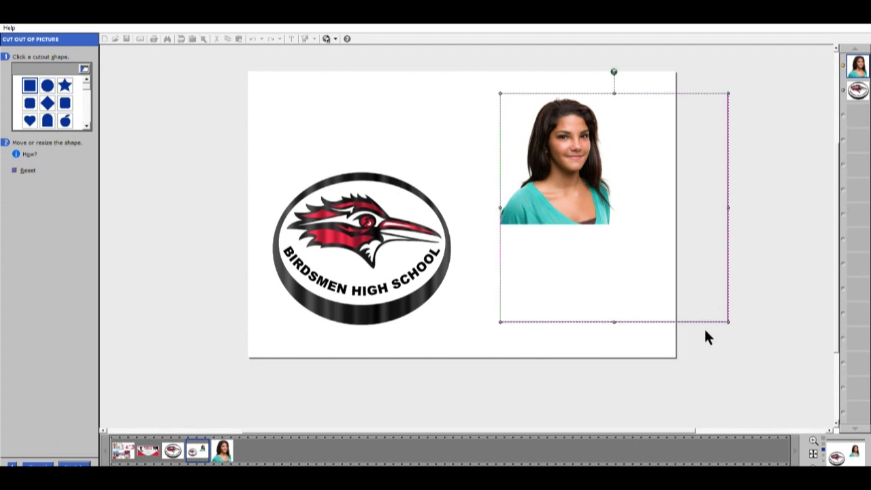
left_click_drag(729, 321, 634, 224)
left_click_drag(636, 155, 618, 166)
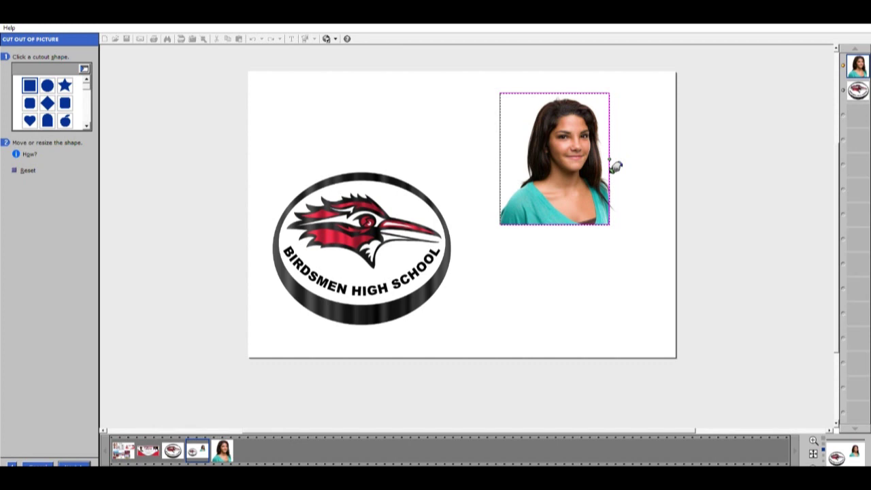
left_click_drag(615, 166, 616, 166)
left_click_drag(510, 158, 514, 157)
left_click(74, 464)
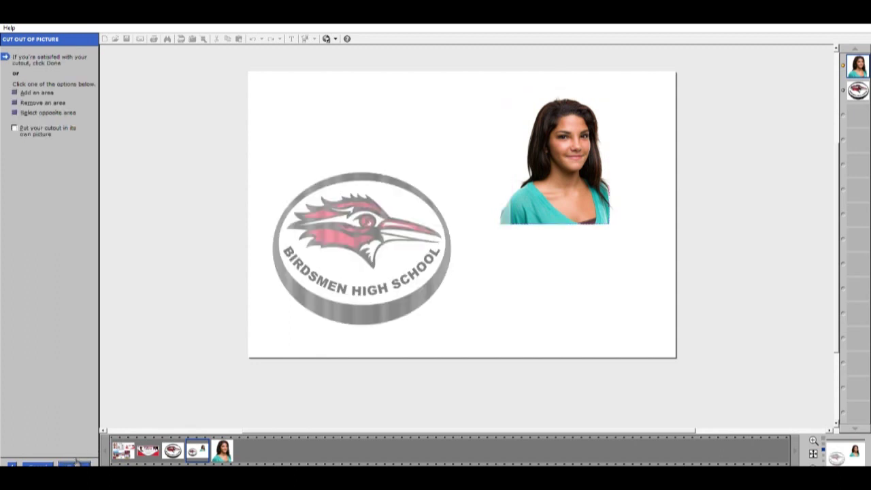
left_click(83, 463)
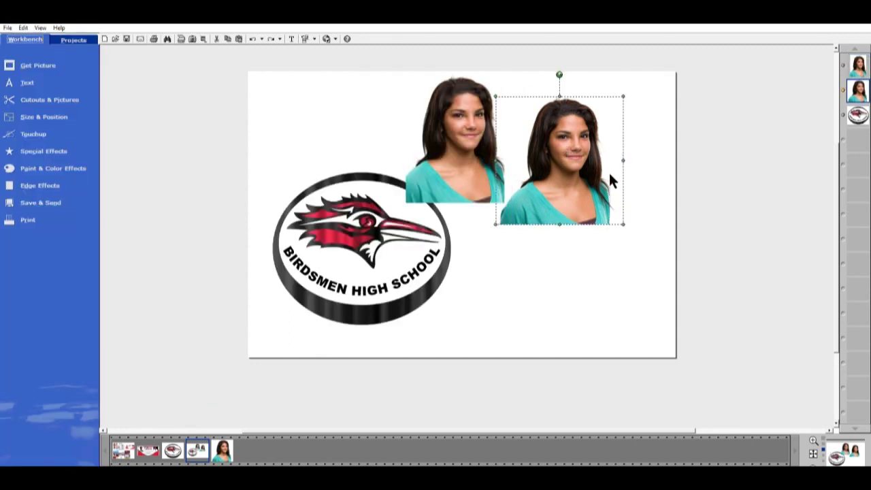
- Delete the uncropped portrait and position the cropped copy, slightly enlarged, near the page's upper-right corner
key("Delete")
left_click_drag(469, 166, 601, 189)
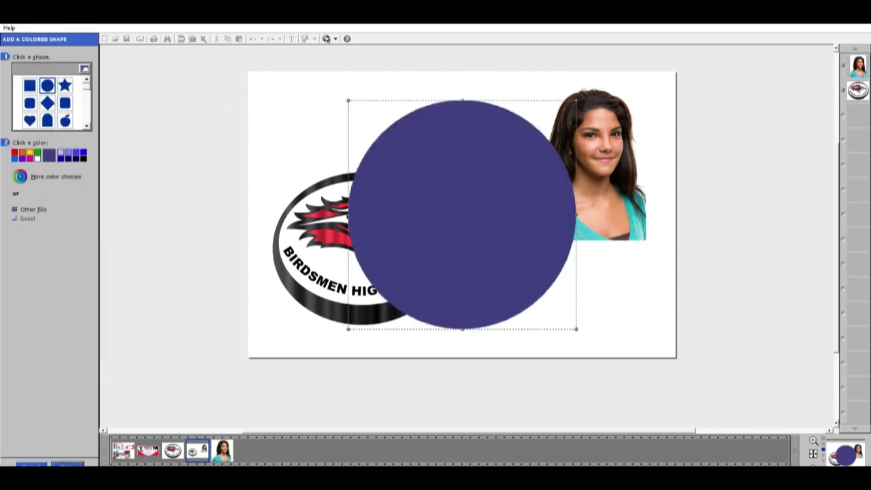
- Add a square colored shape filled with the dark gray sampled from the logo
left_click(30, 85)
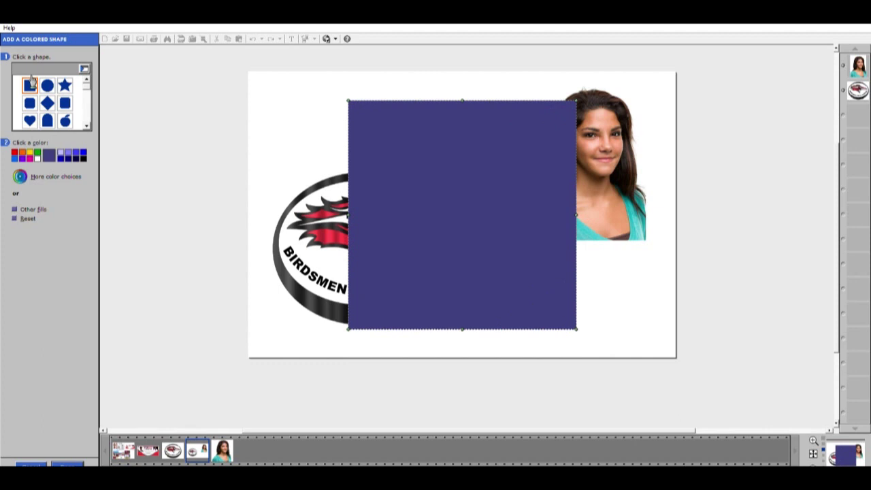
left_click(34, 177)
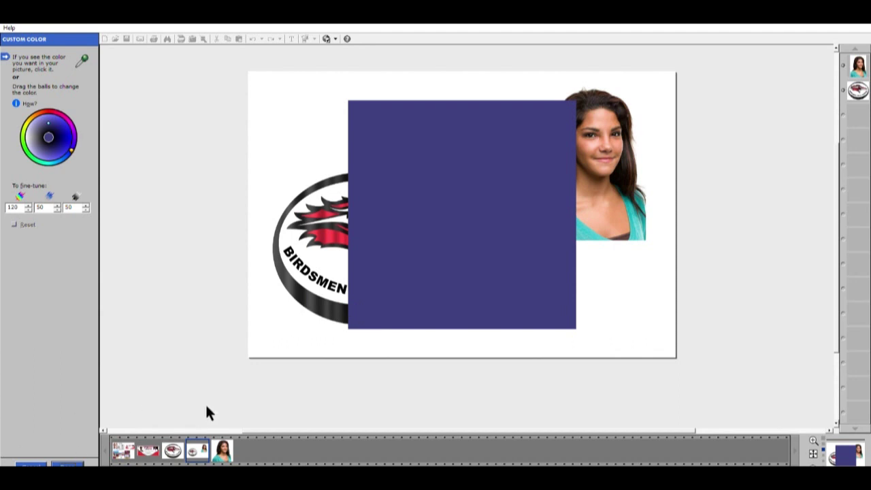
left_click(313, 218)
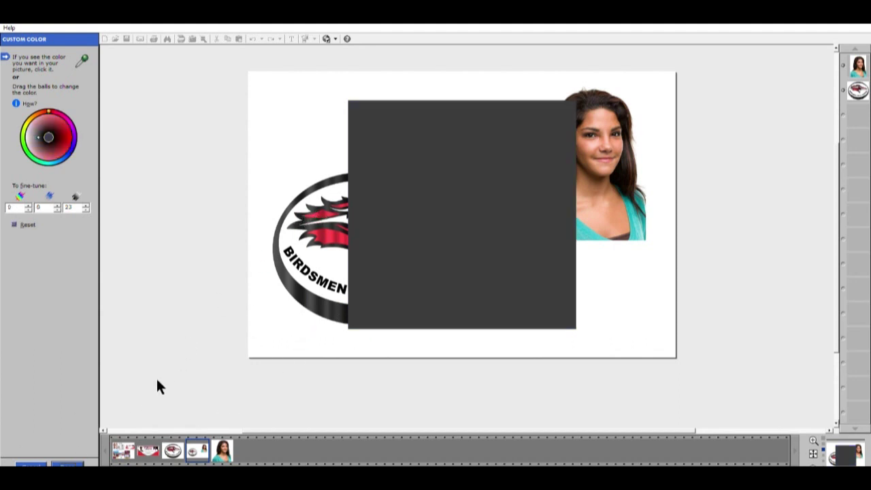
left_click(68, 465)
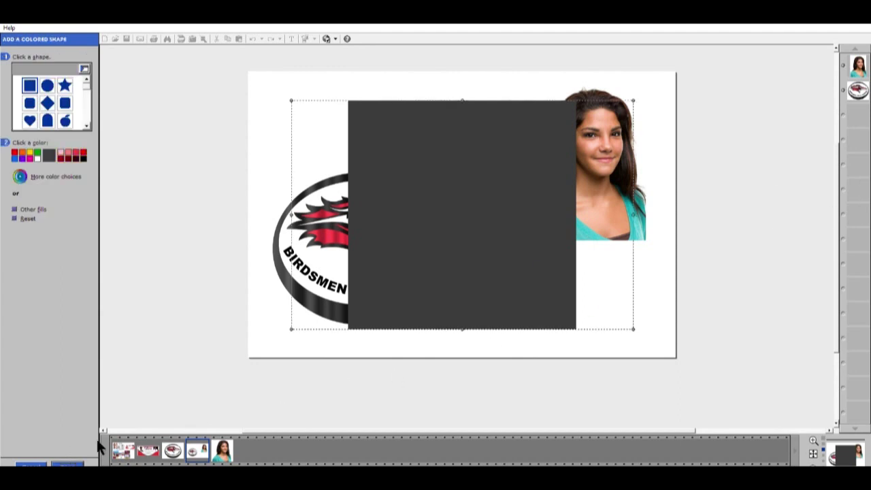
left_click(67, 465)
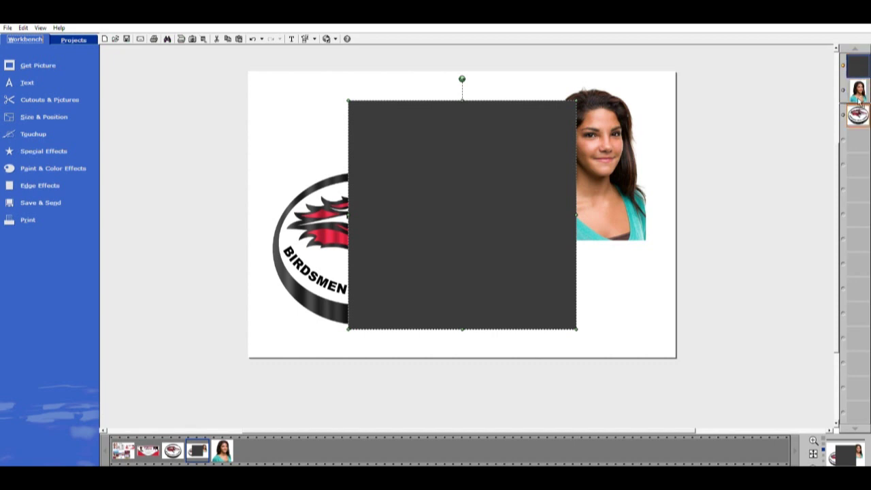
- Bring the portrait in front of the dark gray square, then move and shrink the square into a border around it
left_click_drag(859, 89, 858, 64)
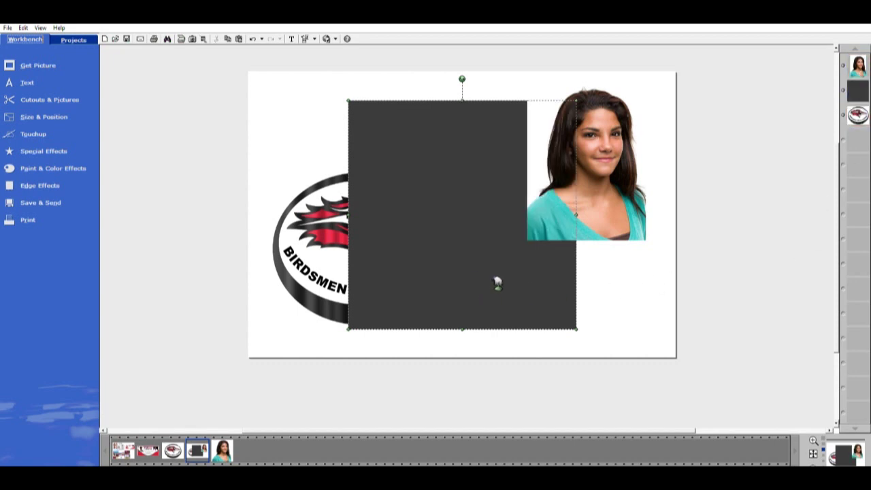
left_click_drag(461, 270, 544, 248)
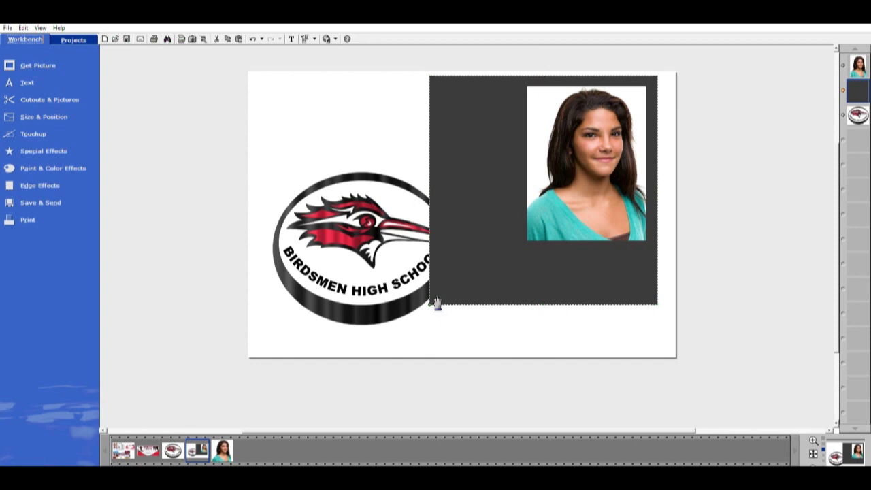
left_click_drag(437, 304, 503, 265)
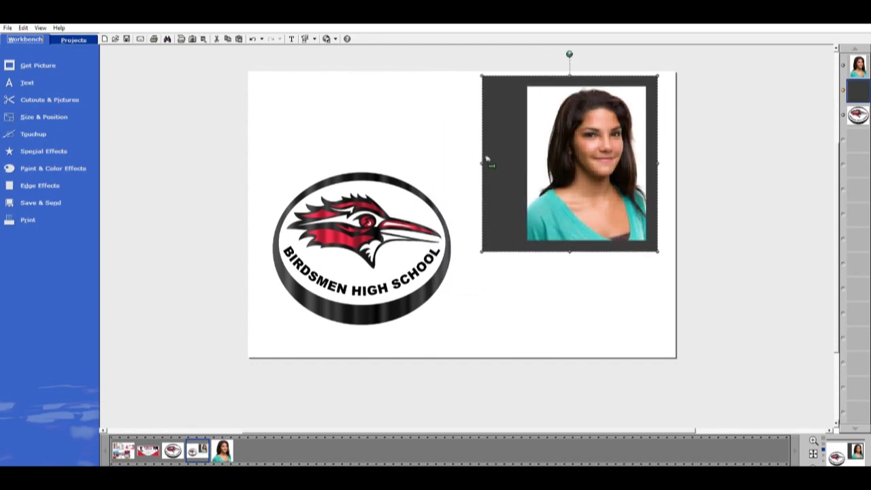
left_click_drag(487, 160, 527, 164)
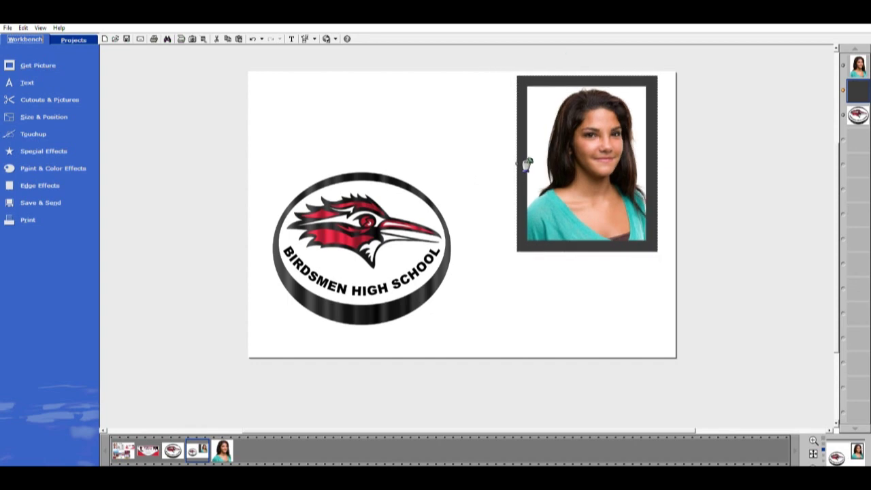
left_click_drag(526, 164, 530, 163)
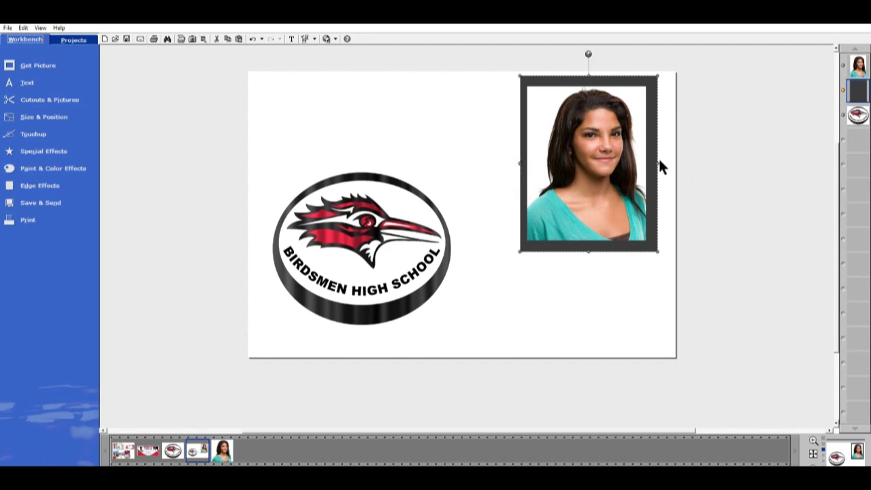
- Adjust the edges of the dark gray rectangle to even out the border around the portrait
left_click_drag(660, 163, 660, 170)
left_click_drag(589, 71, 590, 74)
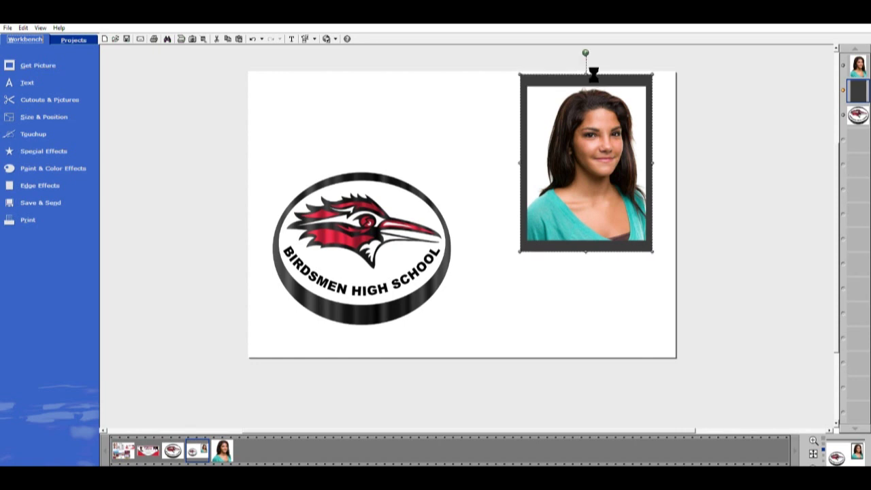
left_click_drag(658, 161, 660, 164)
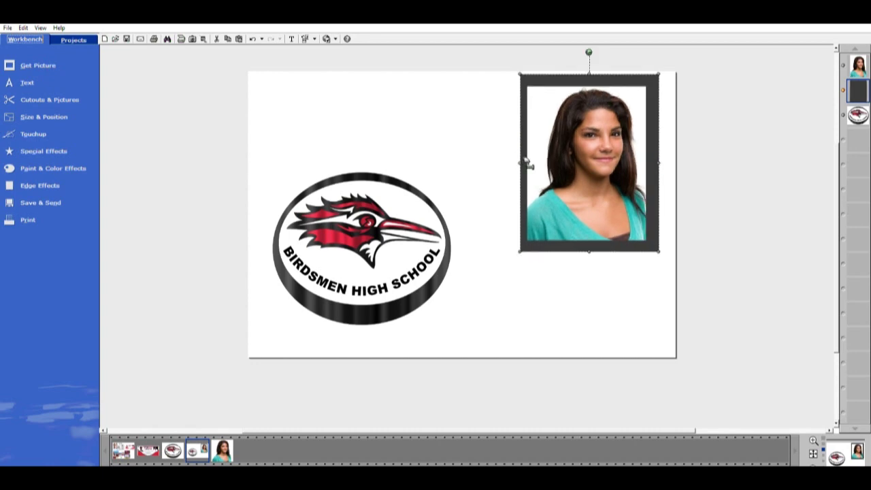
left_click_drag(527, 163, 517, 164)
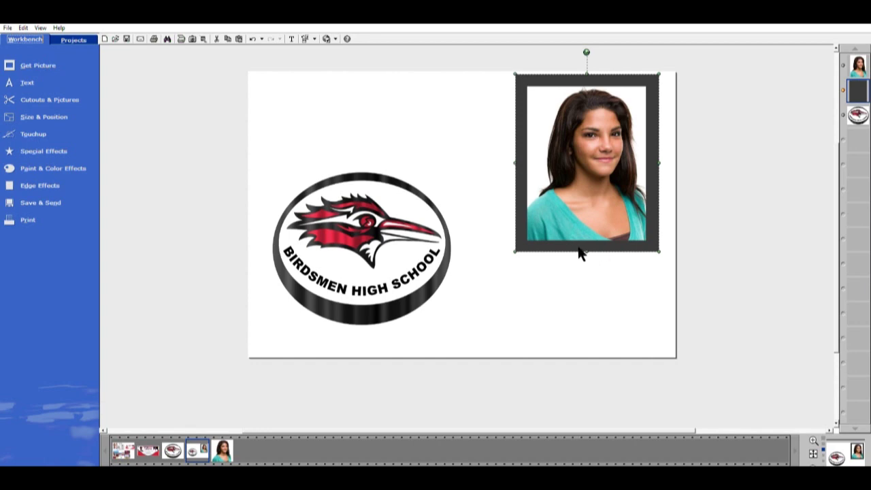
left_click_drag(581, 253, 593, 251)
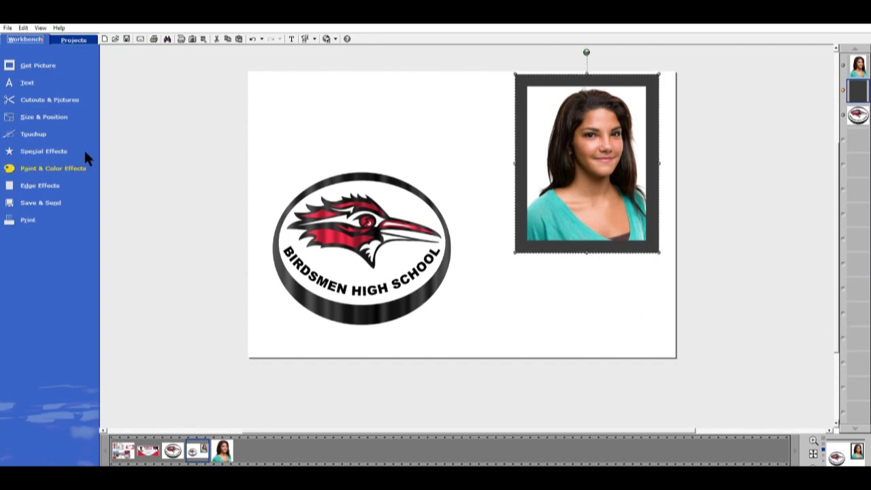
- Duplicate the dark gray border rectangle and fill the copy with a solid deep red sampled from the bird's feathers
left_click_drag(529, 77, 529, 81)
left_click(238, 39)
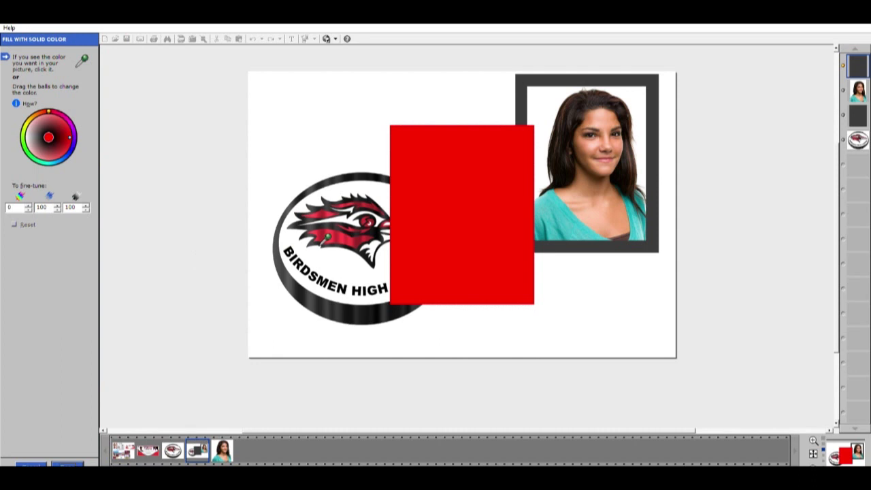
left_click(333, 236)
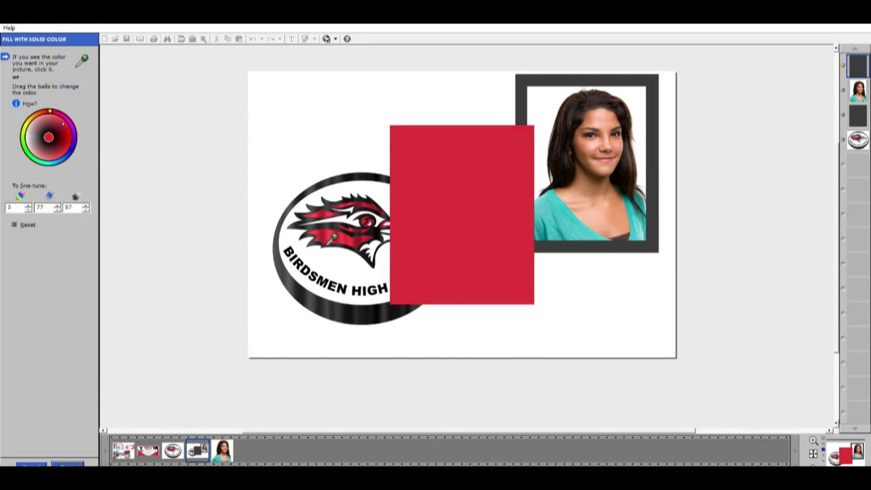
left_click(335, 238)
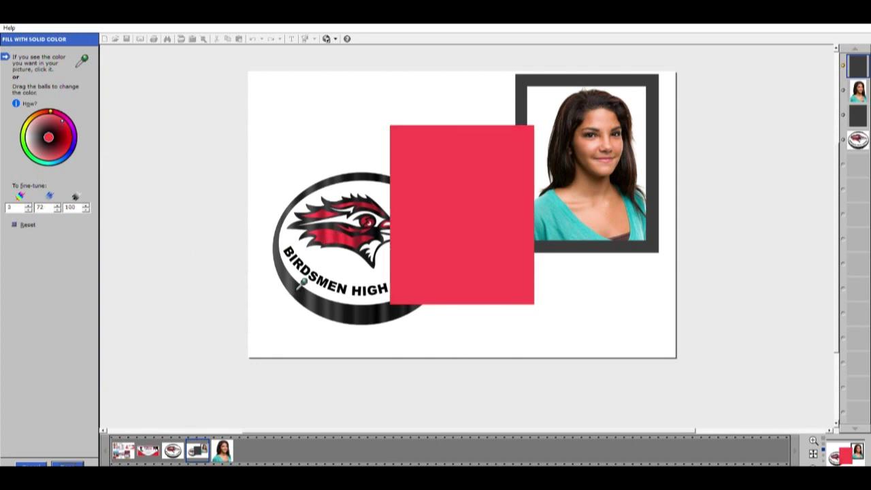
left_click(333, 241)
left_click(329, 238)
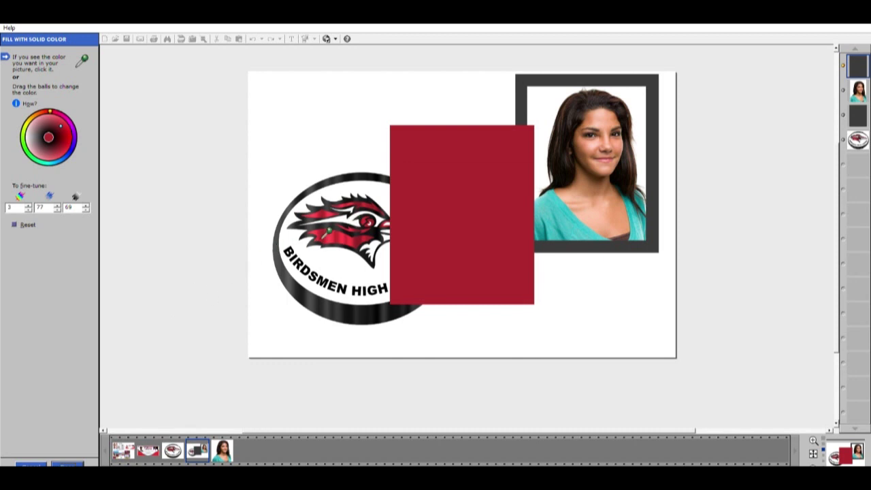
left_click(329, 233)
left_click(68, 464)
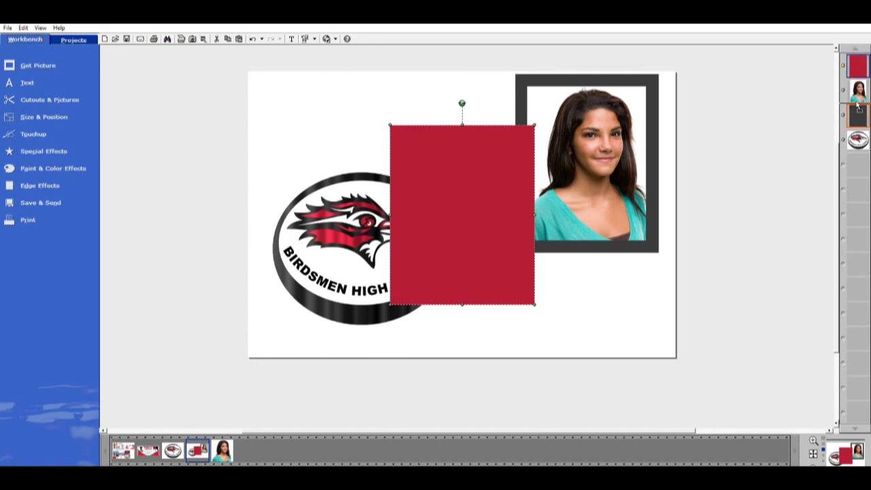
- Layer the red rectangle between the portrait and the dark gray one, and shrink it to a thin inner border
left_click_drag(858, 66, 858, 91)
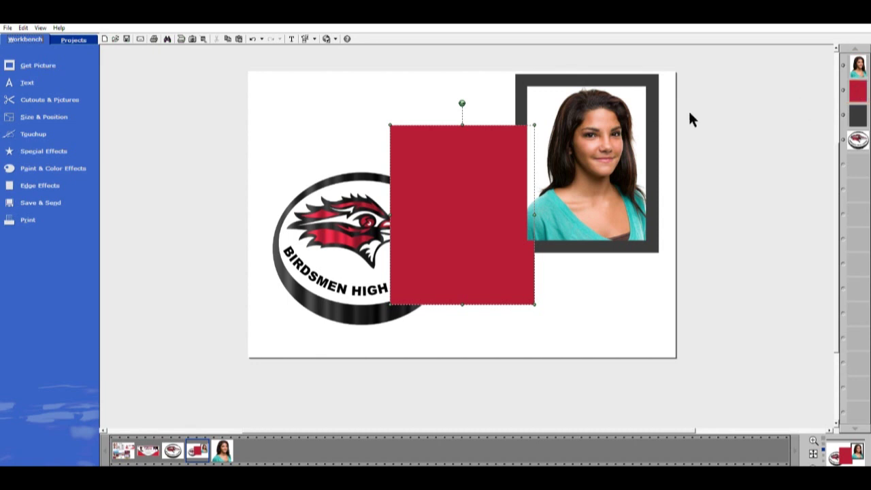
left_click_drag(462, 226, 595, 181)
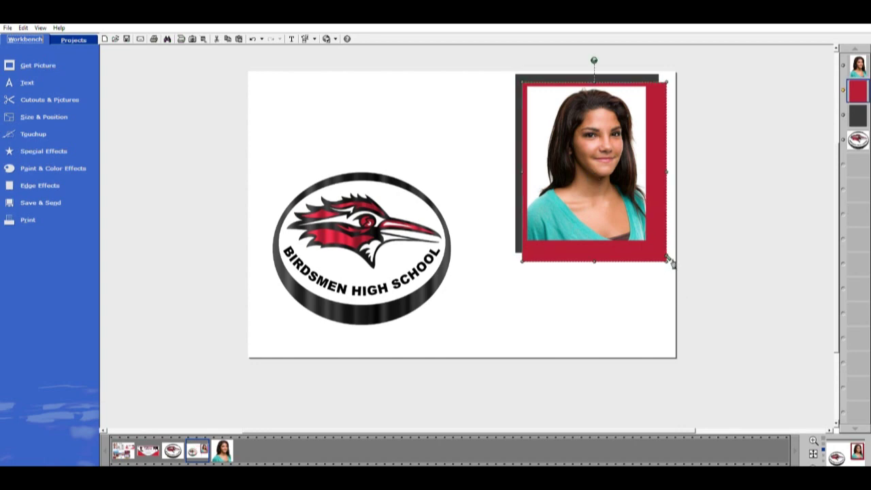
left_click_drag(671, 260, 653, 247)
left_click_drag(656, 164, 655, 162)
left_click(787, 268)
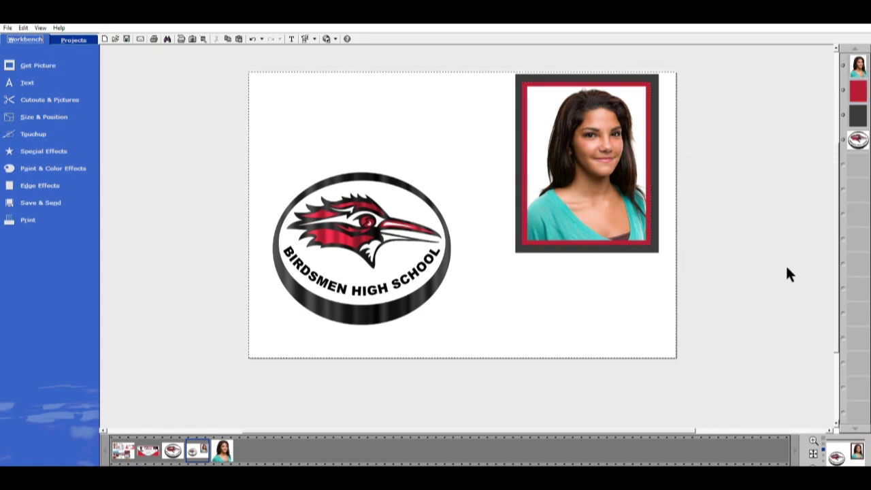
left_click(555, 81)
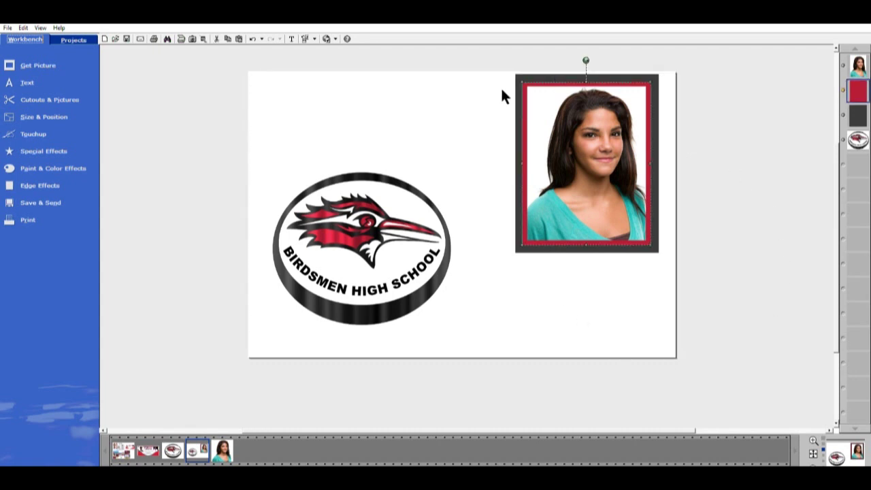
- Fill the inner red border with the silver metallic gradient pattern in the radiating conical style
left_click(34, 158)
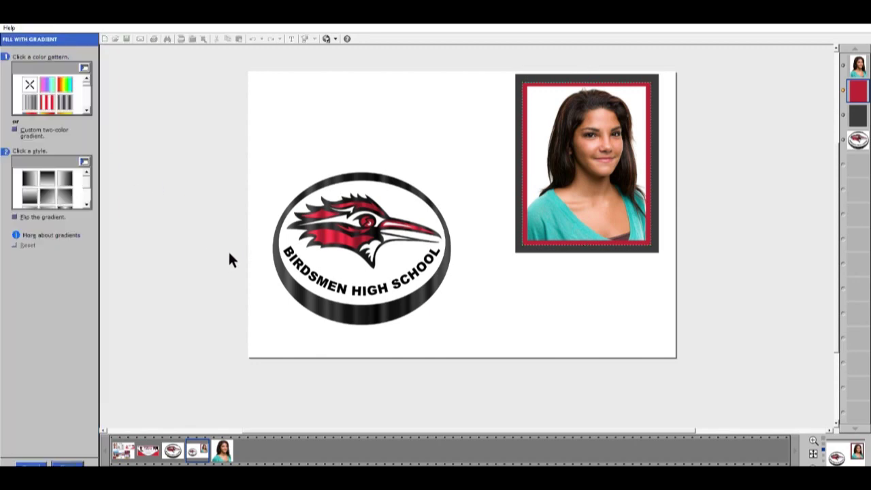
left_click(30, 102)
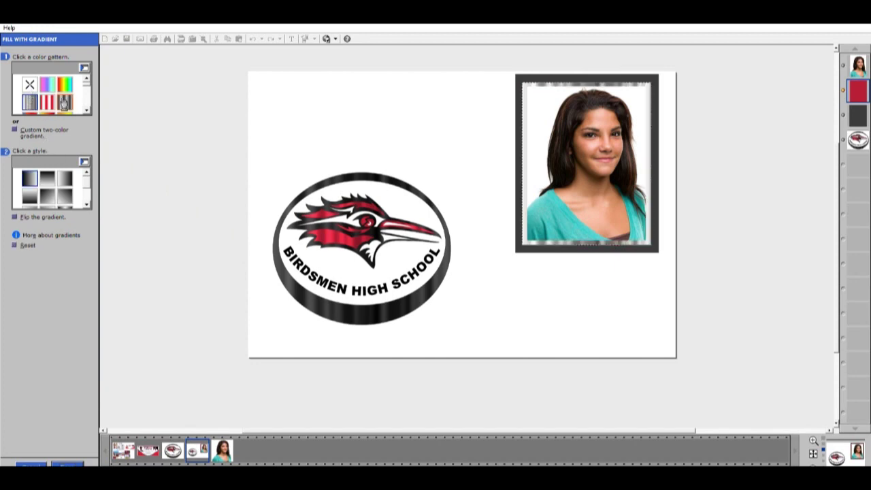
left_click(86, 203)
left_click(86, 203)
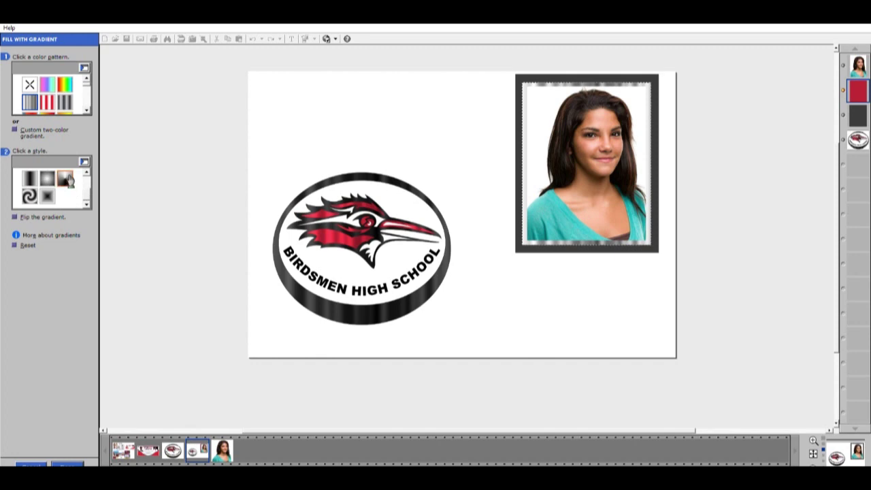
left_click(68, 178)
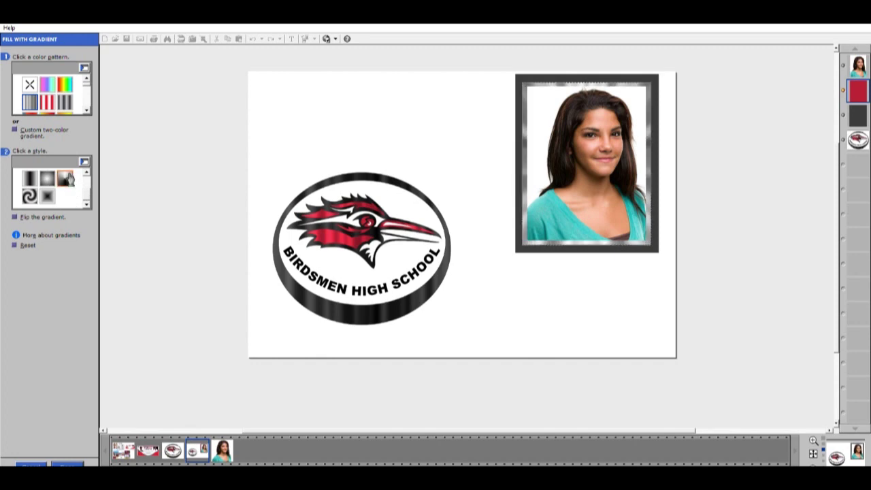
left_click(76, 464)
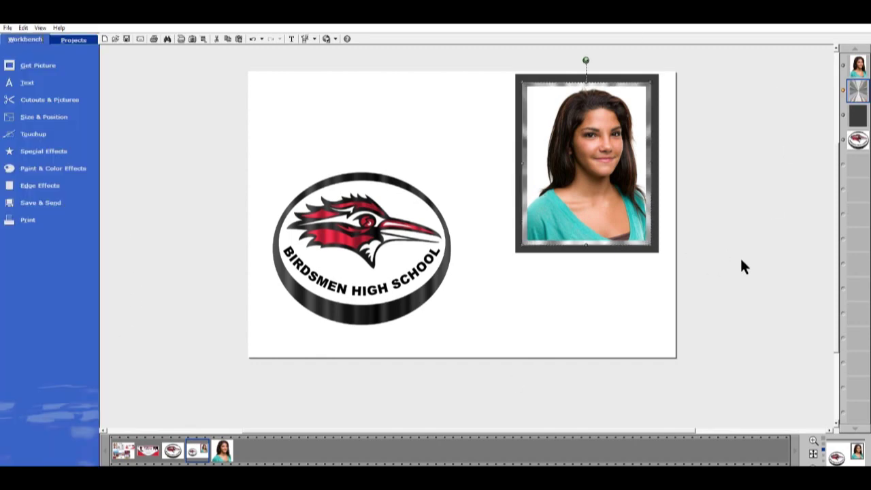
- Tint the silver inner border pinkish red with Correct Tint at an intensity of 70
left_click(61, 164)
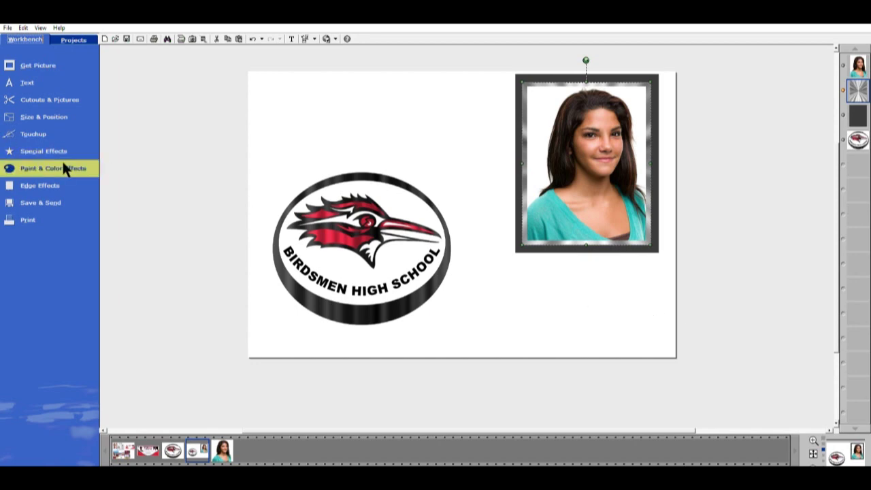
left_click(29, 132)
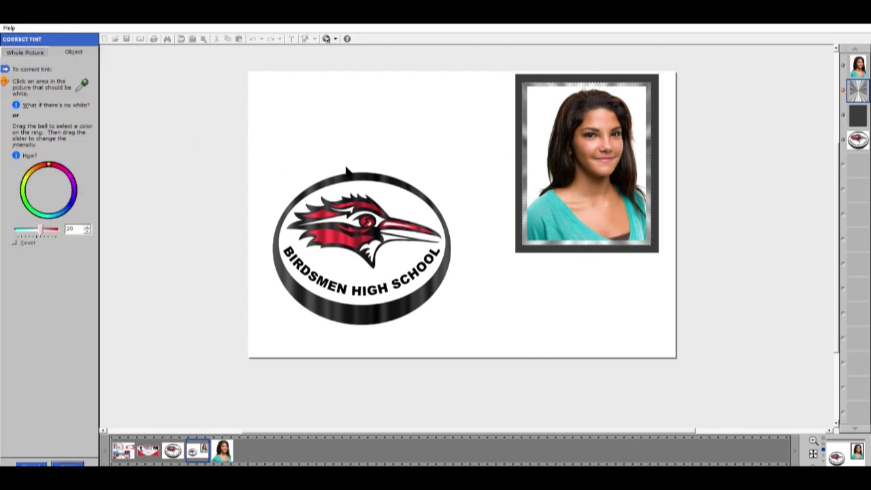
left_click(53, 161)
left_click_drag(44, 228, 53, 229)
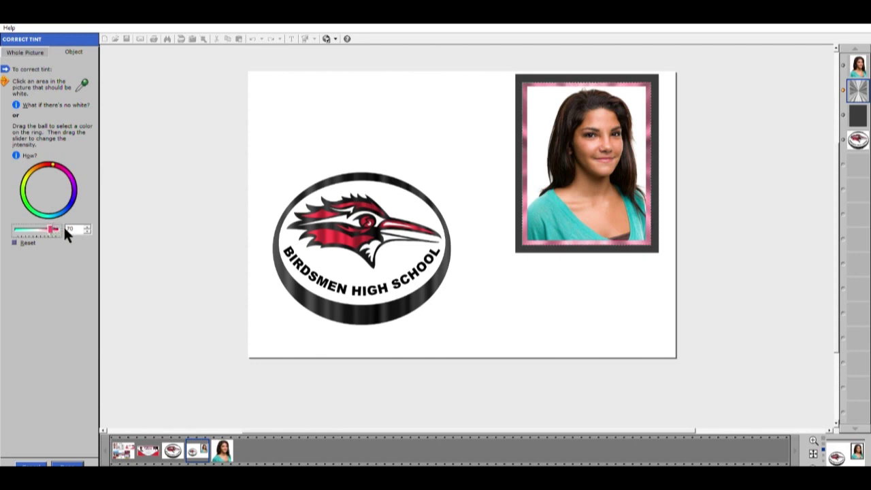
left_click(65, 464)
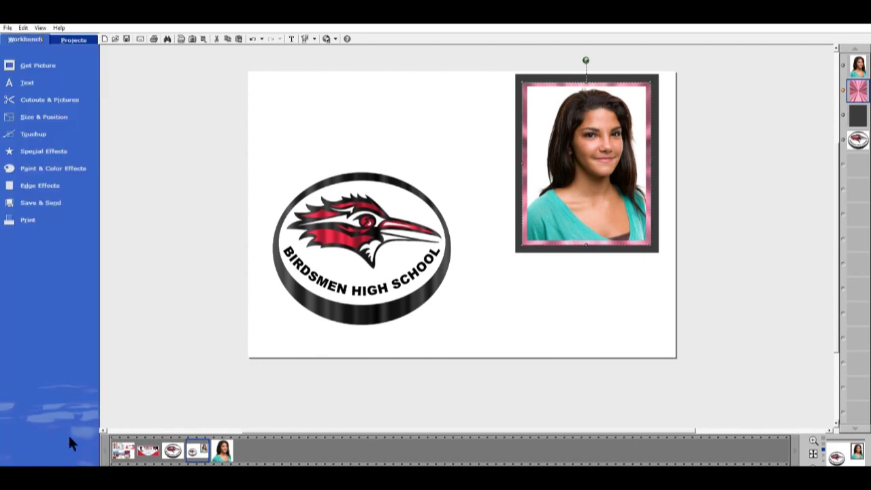
- Shift the inner border's color to hue 4, slightly raise its saturation and lower its brightness to about 55
left_click(56, 165)
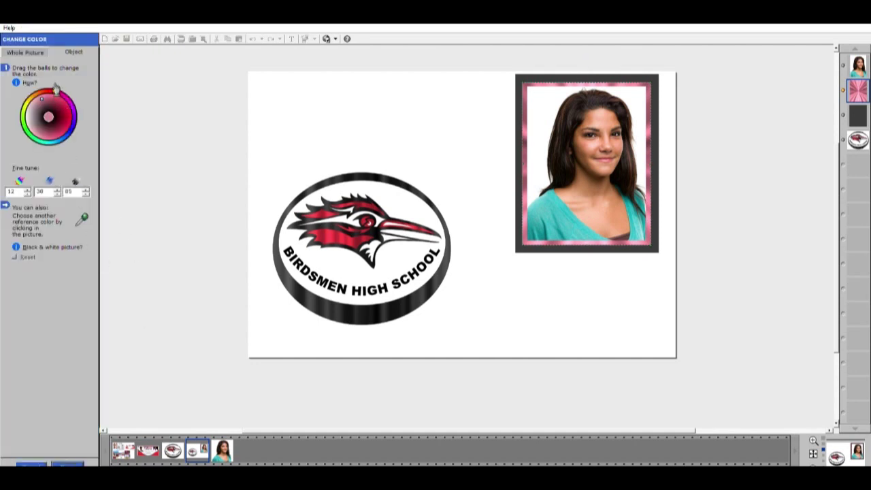
left_click(87, 194)
left_click(86, 194)
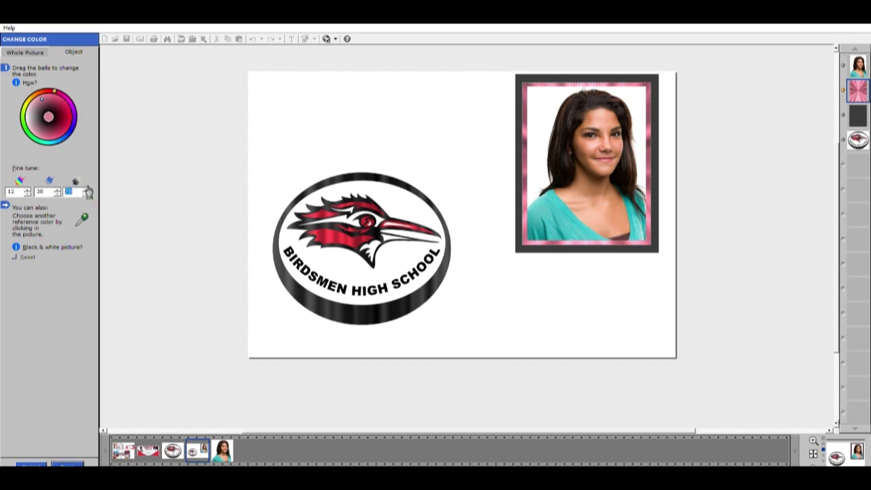
left_click(54, 85)
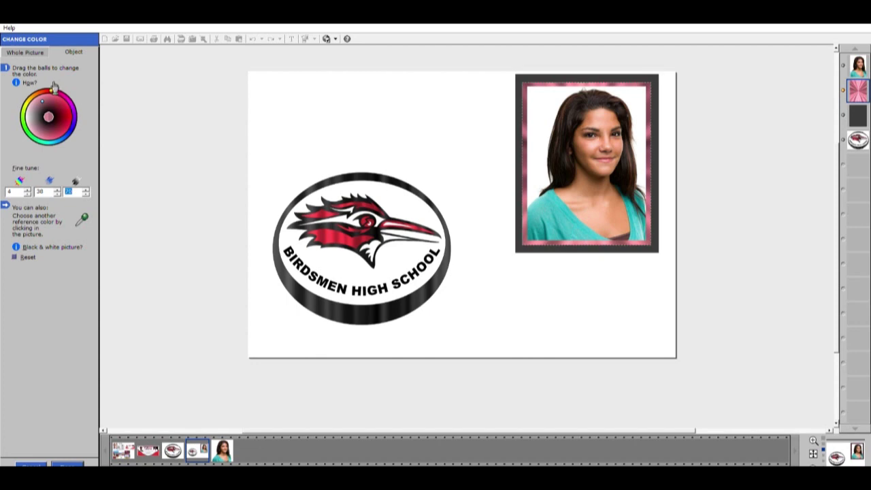
left_click(58, 189)
left_click(87, 195)
left_click(87, 194)
left_click(87, 194)
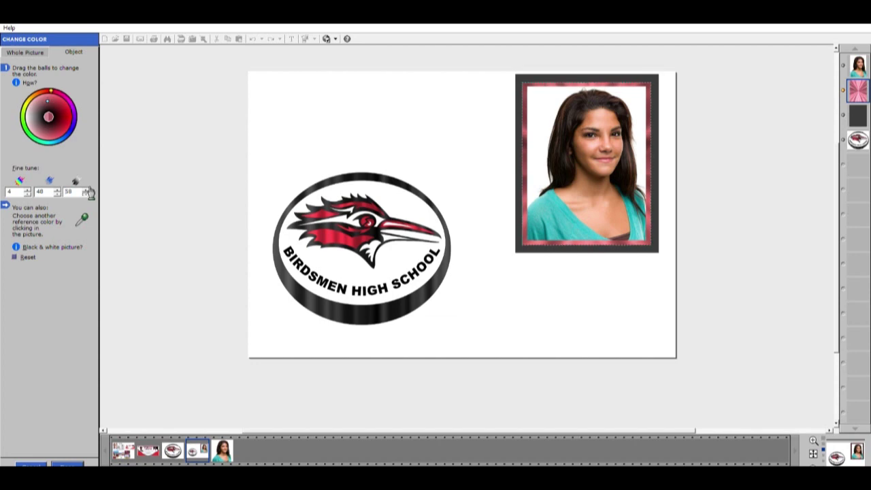
left_click(87, 194)
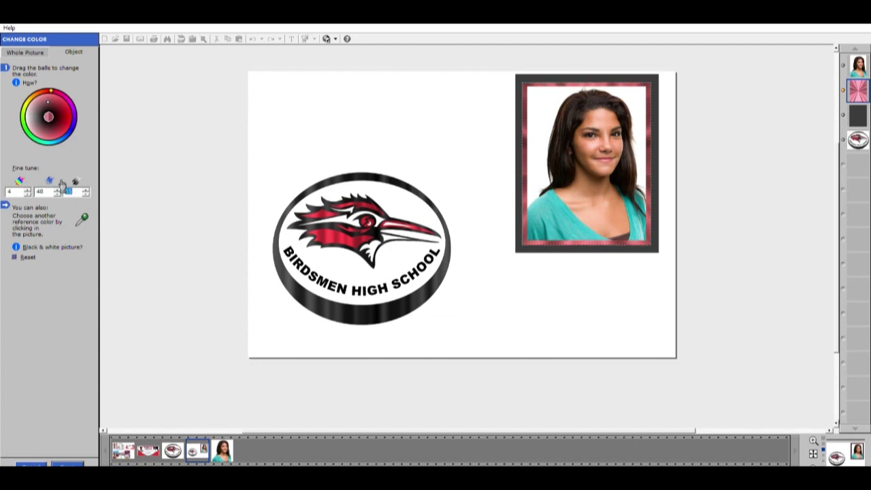
- Raise the inner border's color saturation step by step until its metallic red resembles the bird's feathers
left_click(58, 189)
left_click(59, 189)
left_click(58, 189)
left_click(60, 190)
left_click(60, 189)
left_click(59, 189)
left_click(60, 190)
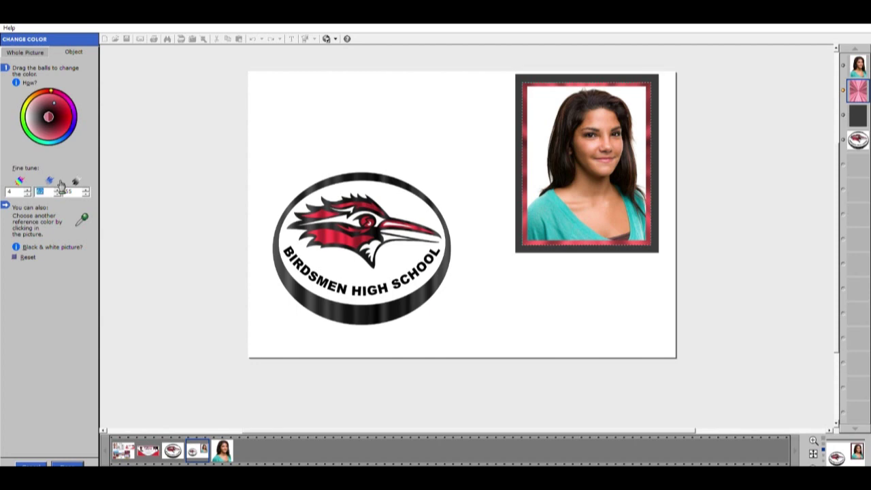
type("64")
left_click(57, 189)
left_click(70, 463)
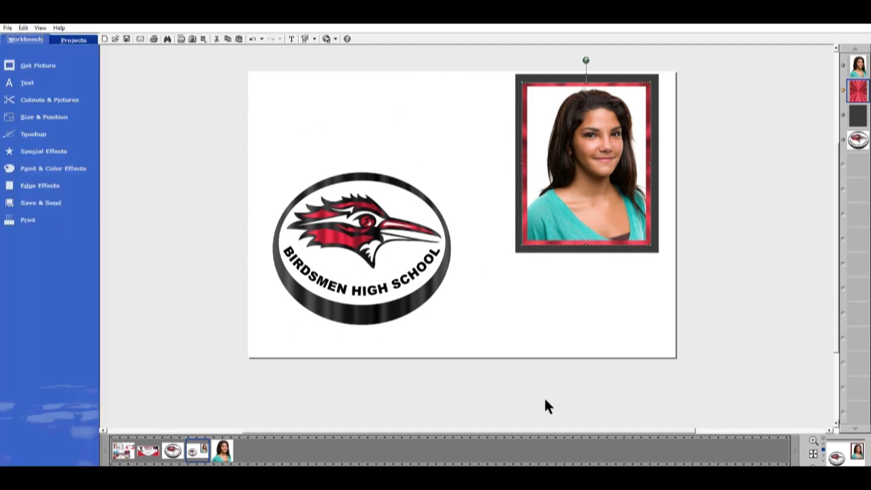
left_click(544, 400)
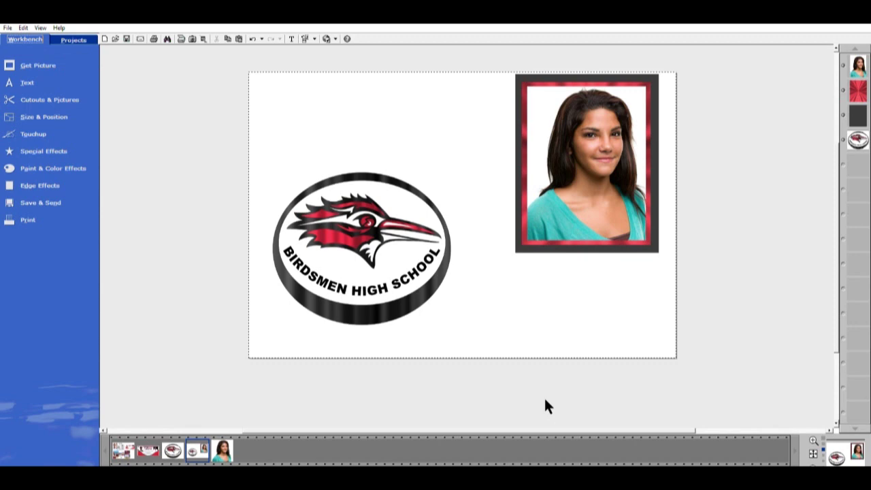
- Fill the outer dark gray border with the silver metallic gradient pattern in the radiating conical style
left_click(530, 249)
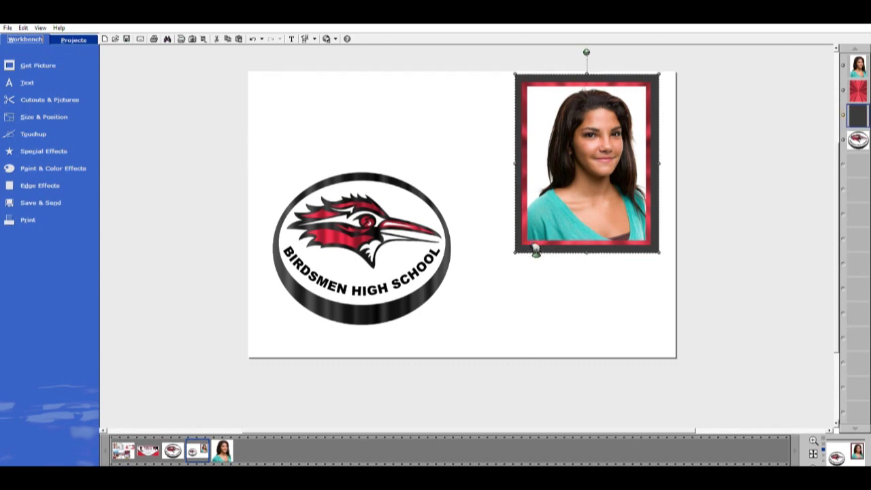
left_click(47, 150)
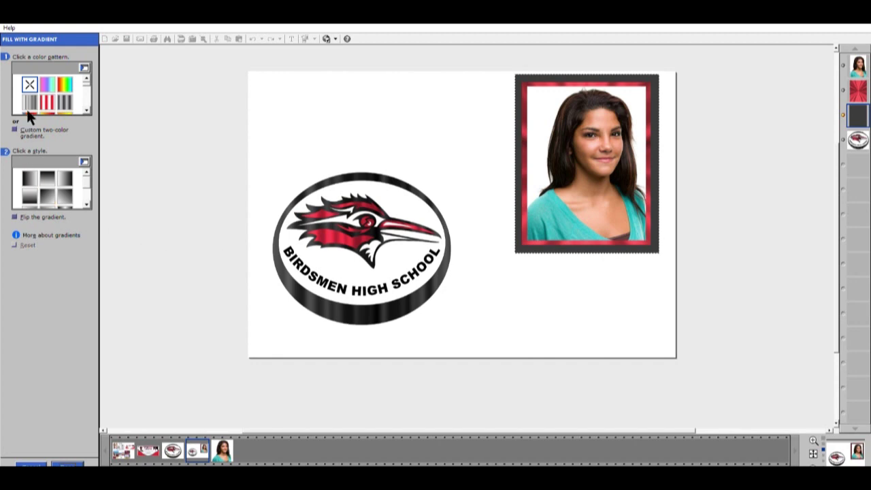
left_click(28, 106)
scroll(90, 178, "down", 1)
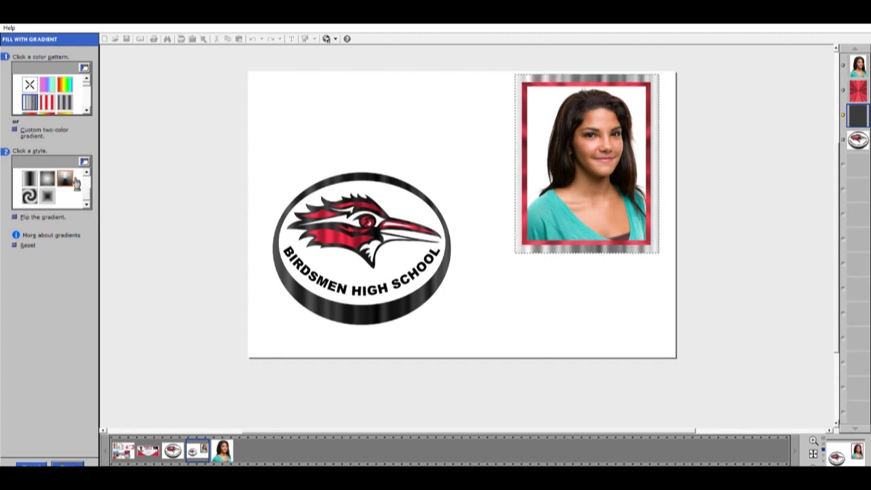
left_click(65, 178)
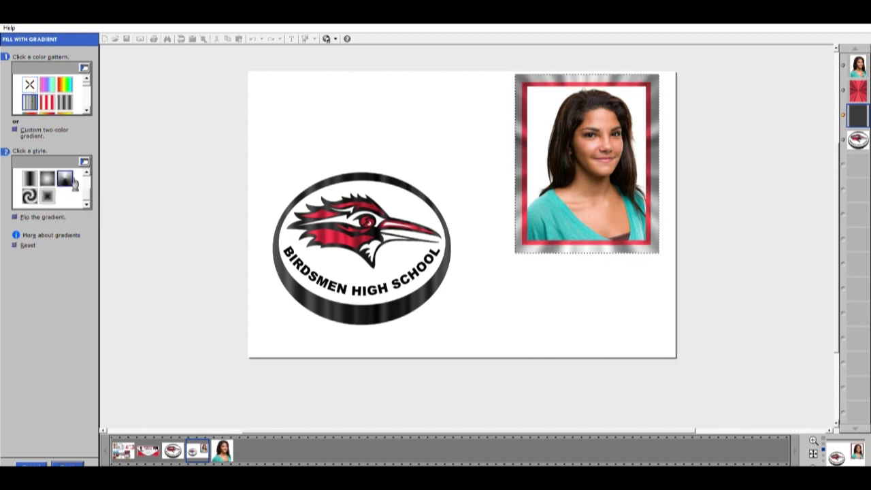
left_click(68, 463)
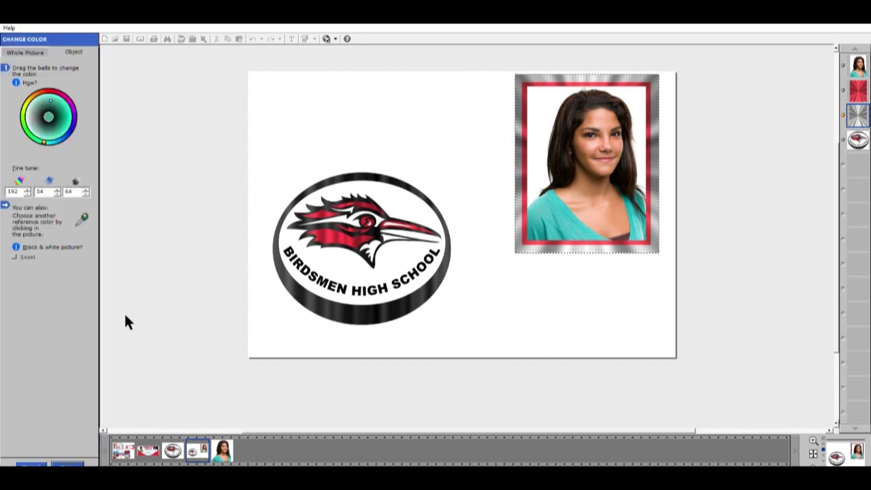
- Darken the outer border's metallic gradient to dark gray by repeatedly lowering the color's brightness value
left_click(87, 193)
left_click(87, 193)
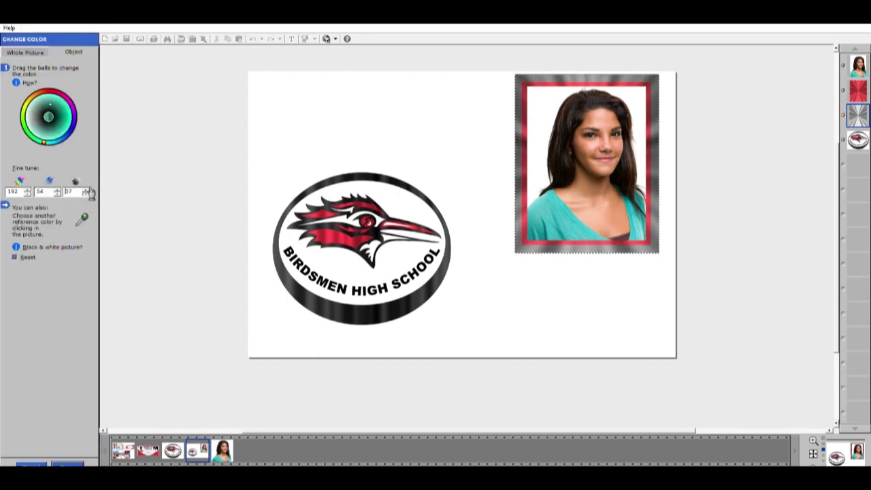
left_click(87, 194)
left_click(88, 194)
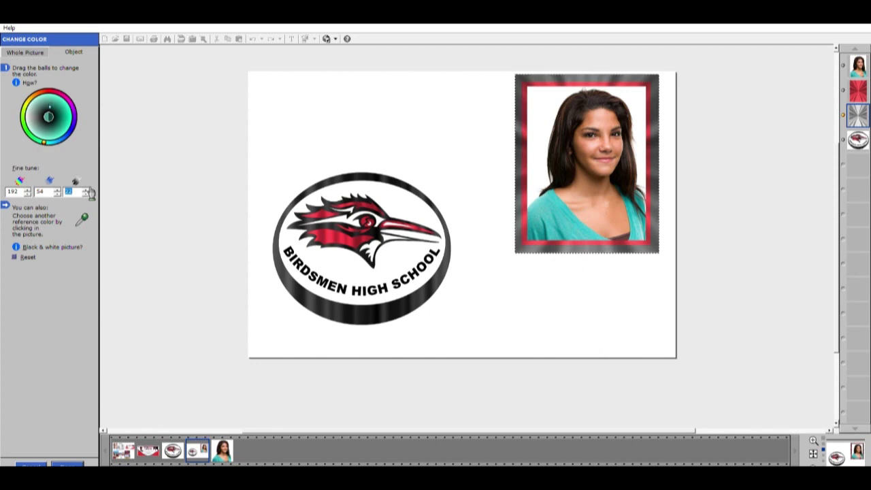
left_click(87, 194)
left_click(87, 194)
left_click(87, 194)
left_click(87, 194)
left_click(87, 194)
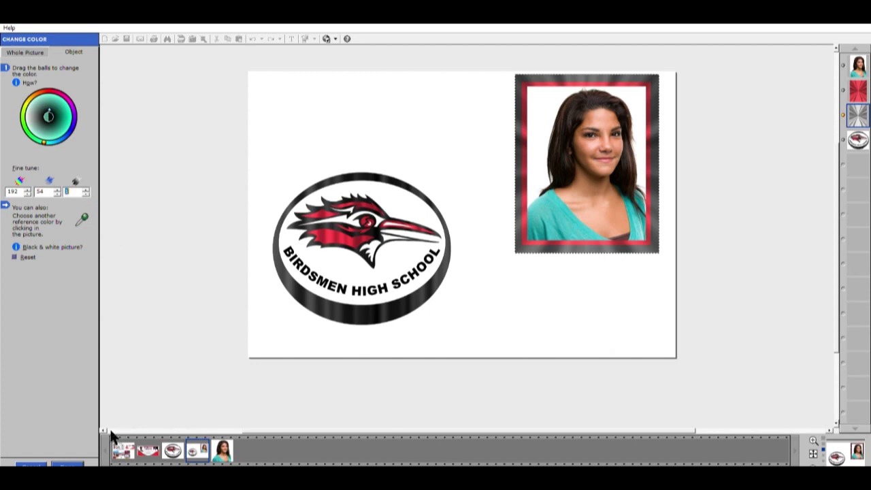
left_click(83, 464)
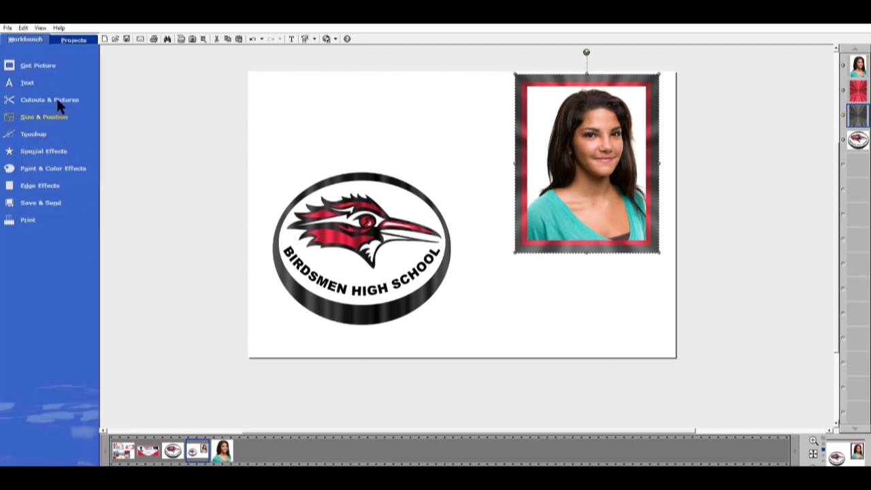
- Darken the outer border to near black by lowering its brightness to slightly below -55
left_click(19, 132)
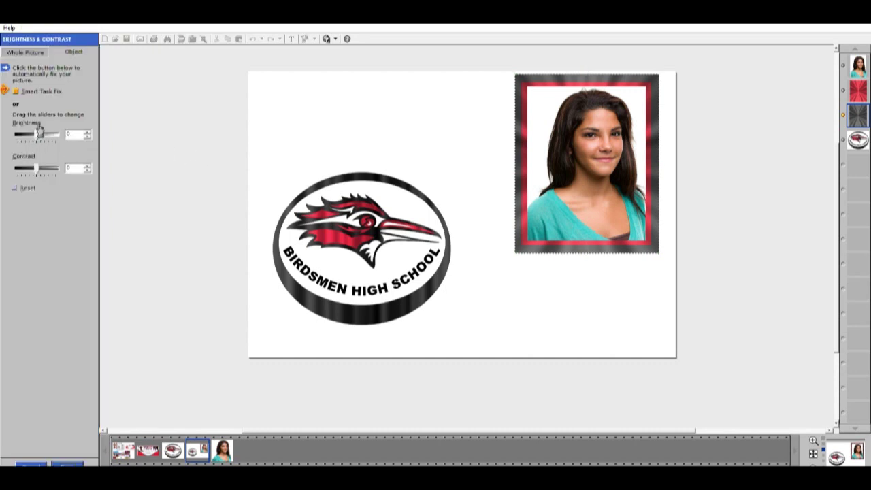
left_click_drag(37, 134, 26, 132)
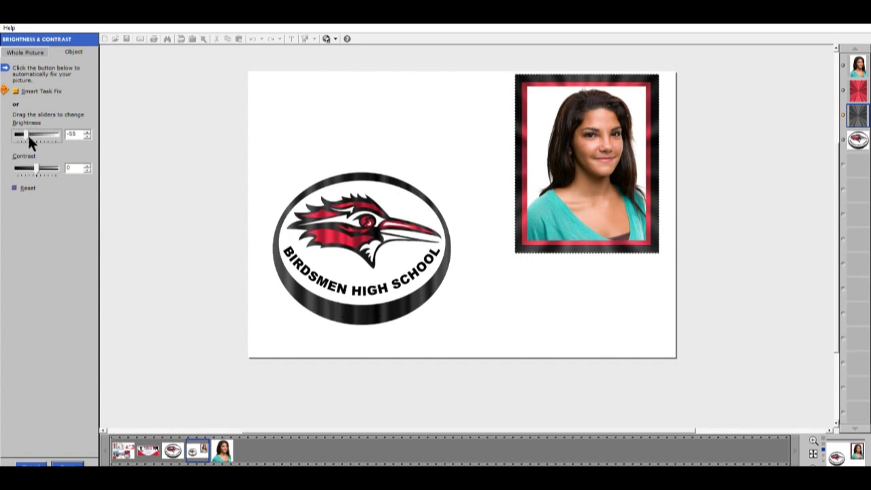
left_click_drag(29, 131, 25, 132)
left_click(79, 464)
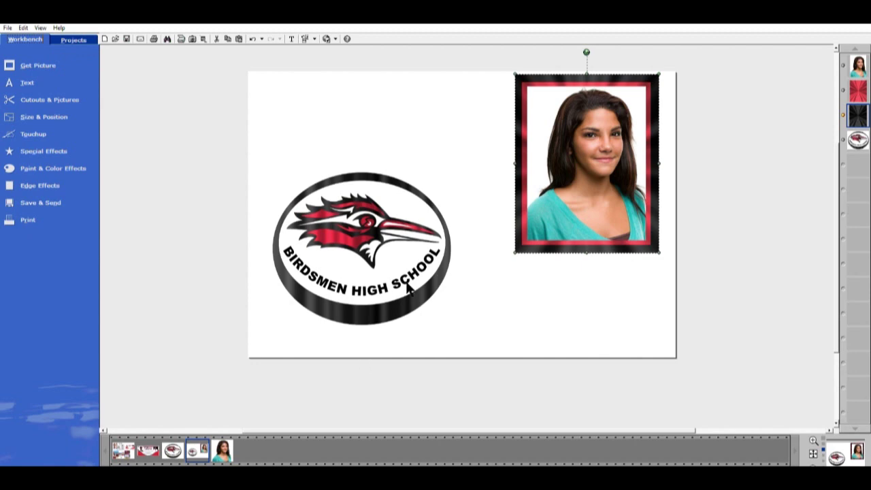
- Apply a Soft shadow to the Birdsmen High School logo
left_click(373, 310)
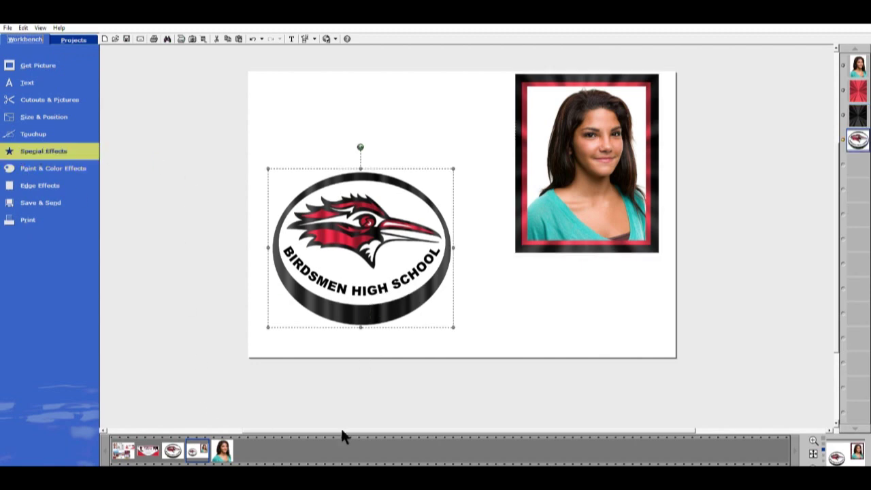
left_click(377, 357)
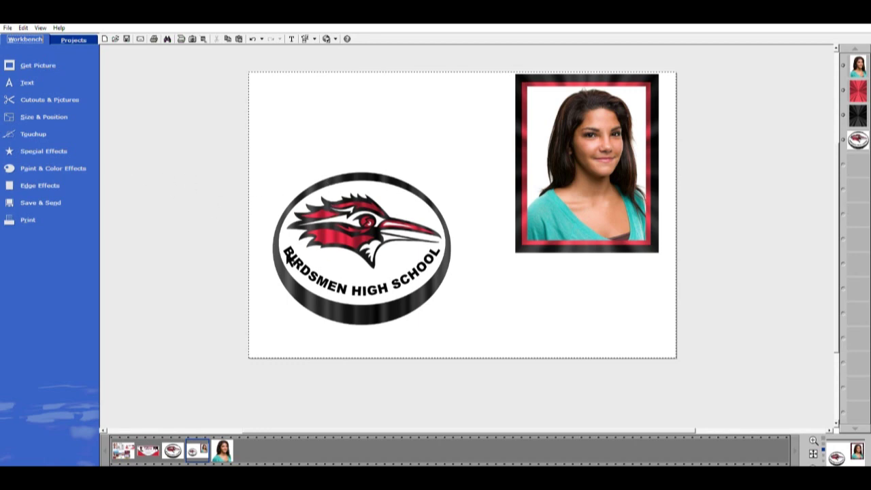
left_click(396, 260)
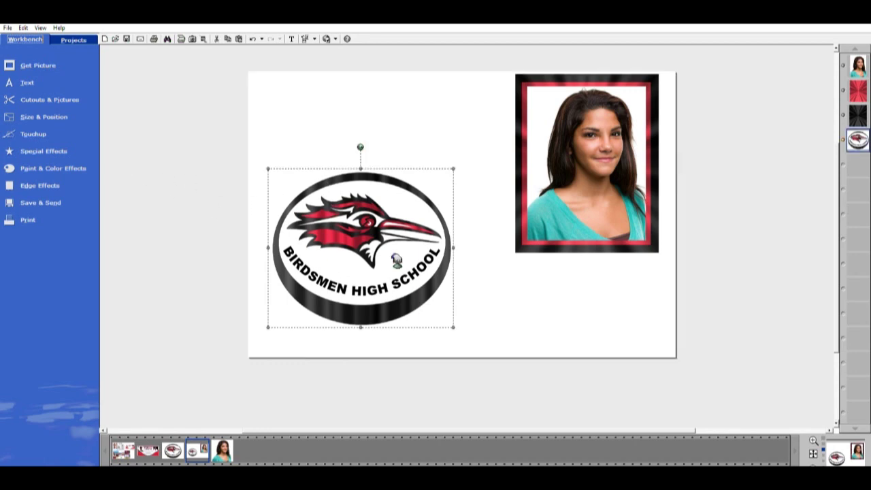
left_click(43, 144)
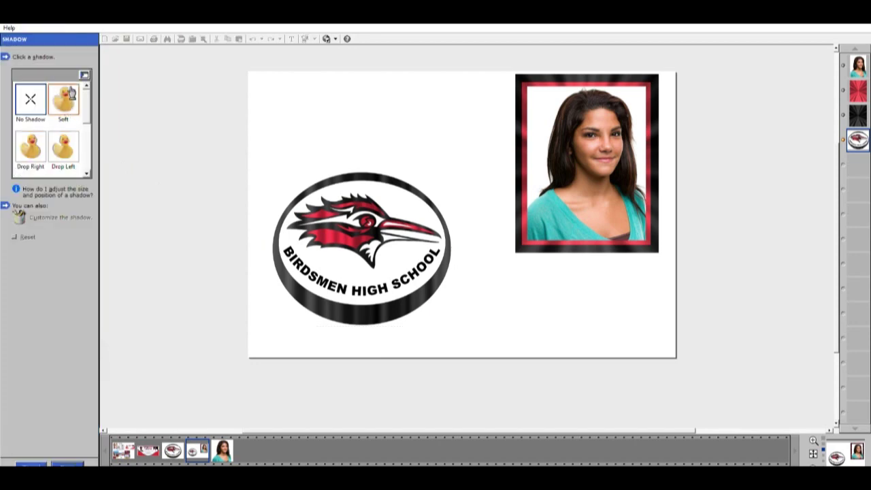
left_click(70, 89)
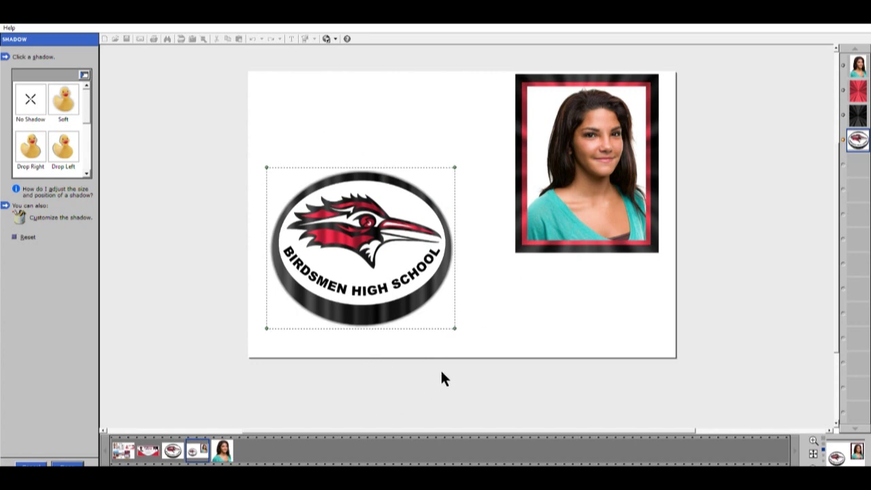
- Try enlarging the logo's soft shadow by stretching its corners outward
left_click_drag(455, 328, 470, 338)
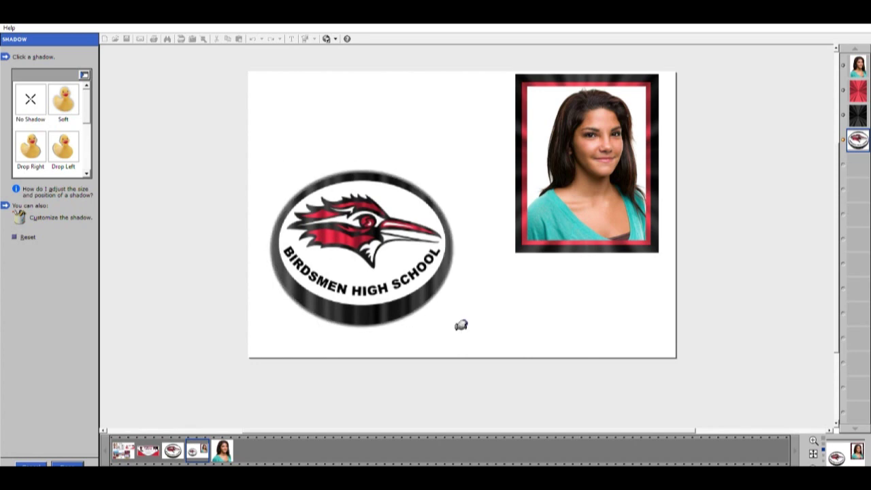
left_click_drag(387, 271, 387, 272)
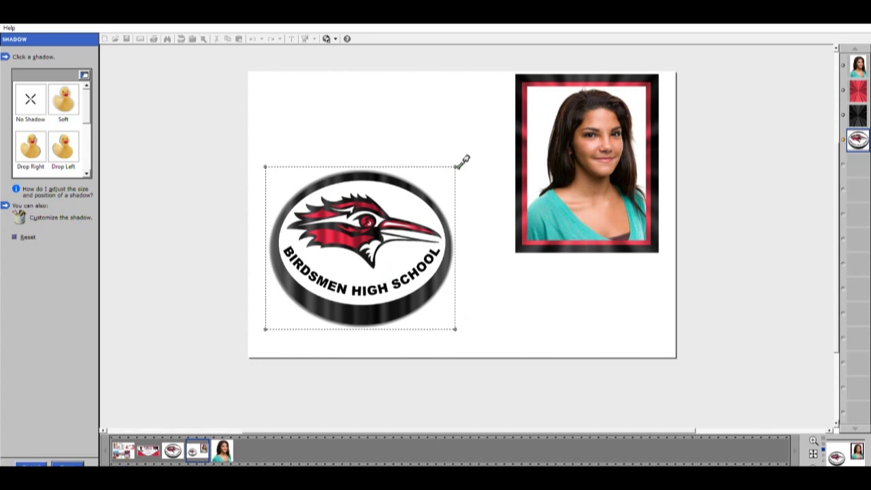
left_click_drag(462, 163, 465, 163)
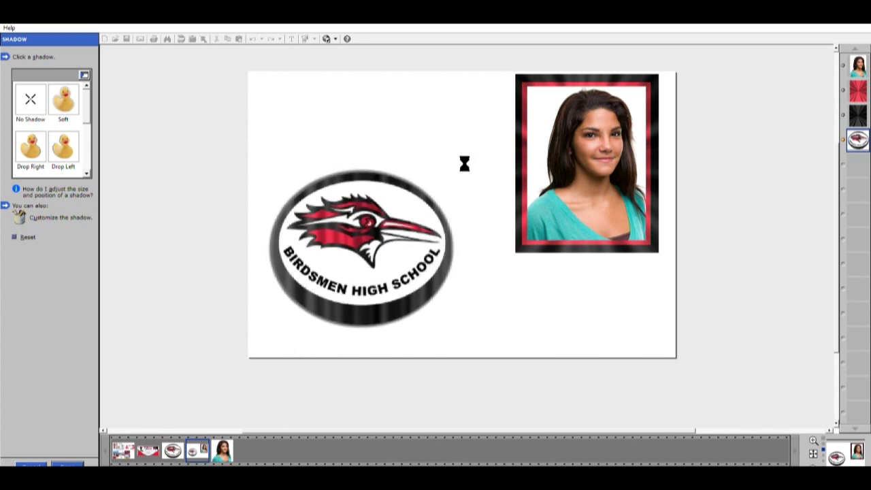
left_click_drag(463, 329, 464, 329)
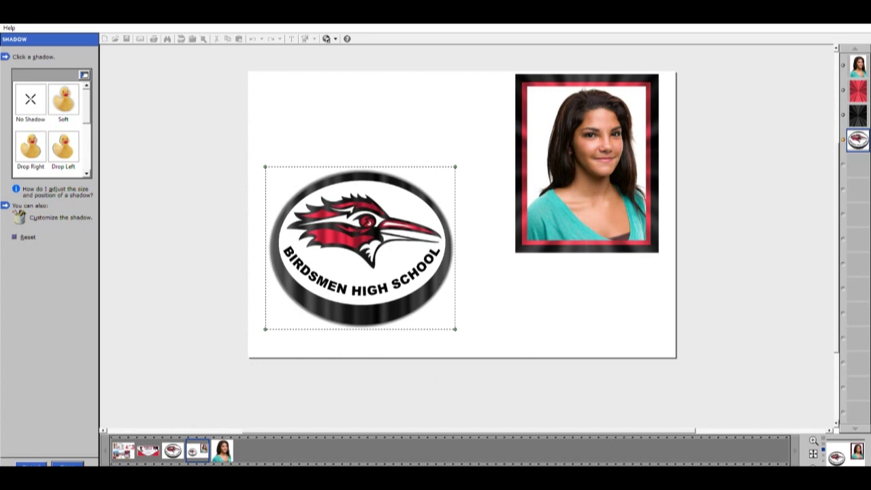
left_click(20, 216)
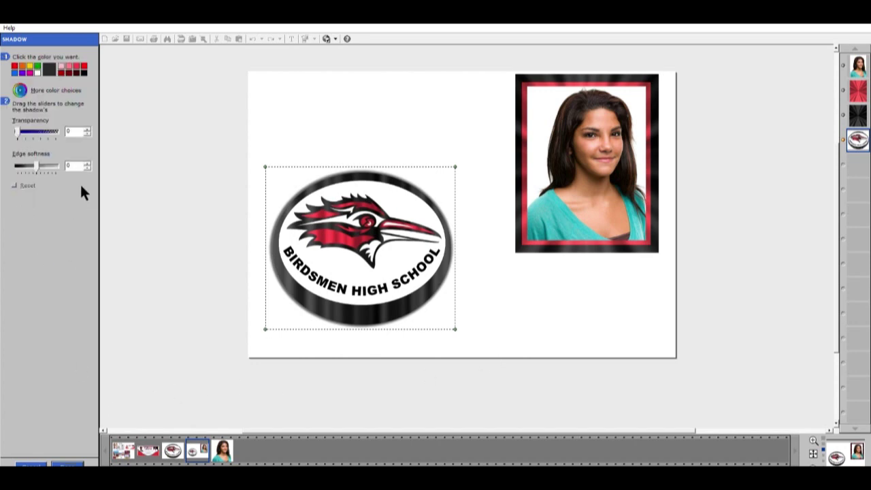
left_click(30, 464)
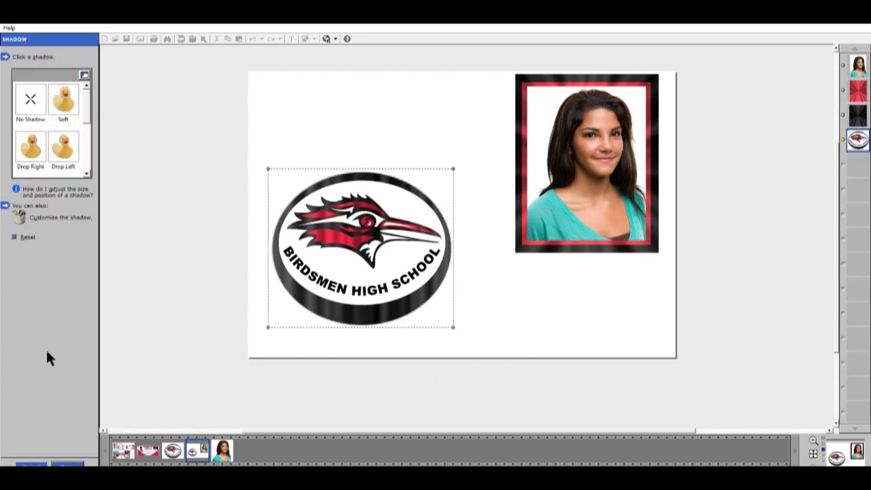
- Customize the logo's shadow, setting its edge softness to about 13 and keeping transparency at 0
left_click(20, 216)
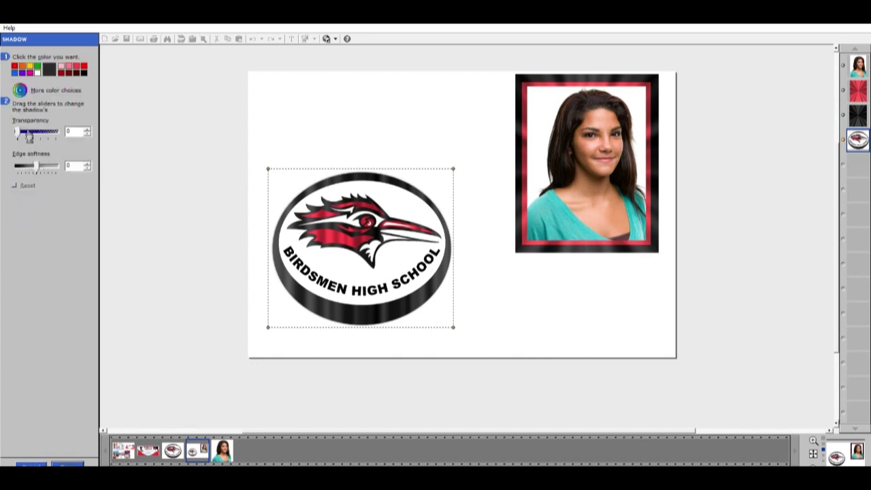
left_click_drag(28, 135, 45, 128)
left_click_drag(37, 164, 53, 166)
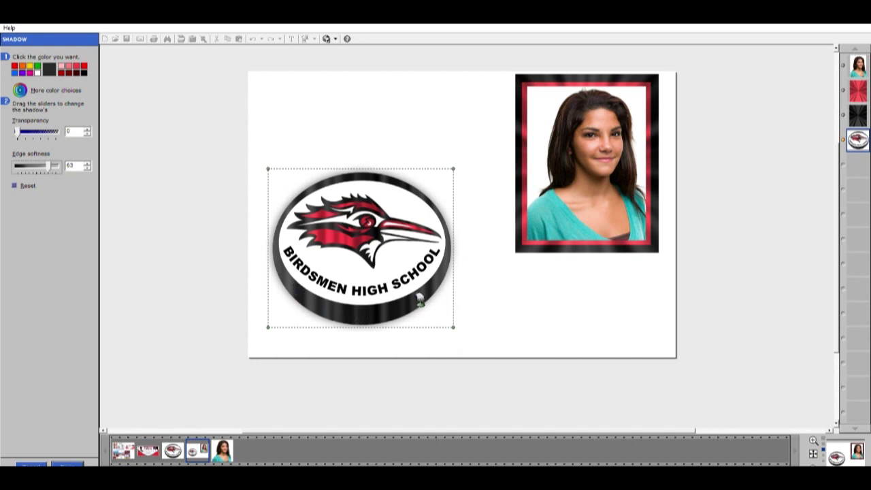
left_click_drag(54, 168, 42, 166)
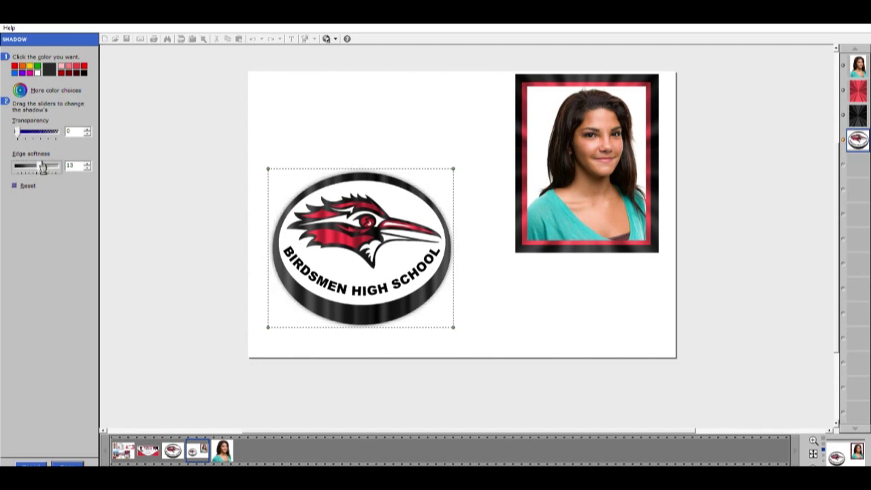
left_click_drag(42, 166, 41, 166)
left_click(68, 464)
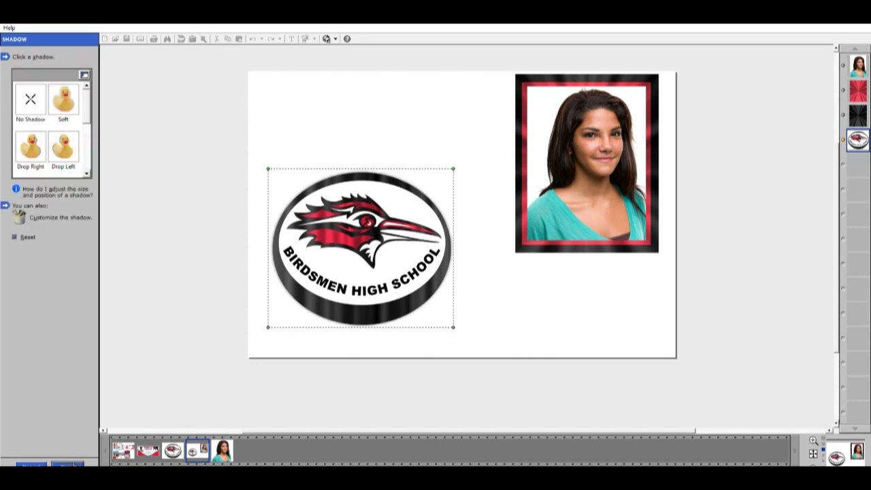
left_click(68, 464)
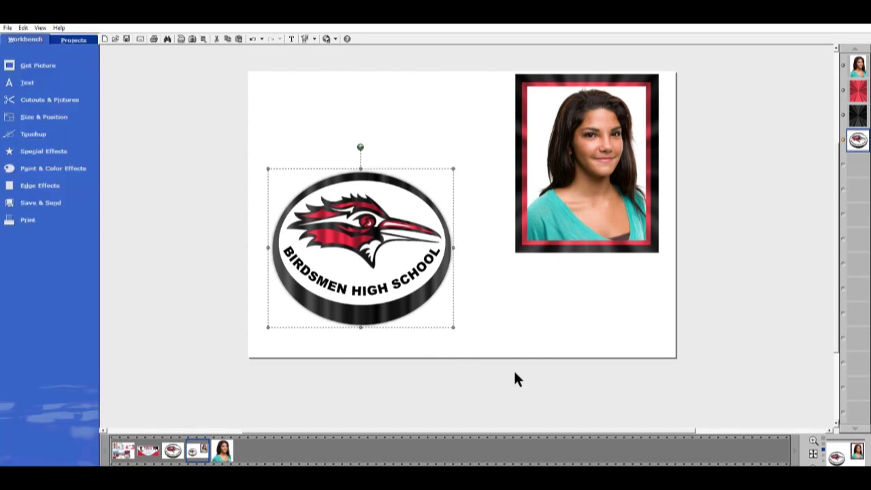
- Thin the portrait's outer black border slightly by pulling in its right, top and bottom edges
left_click(515, 373)
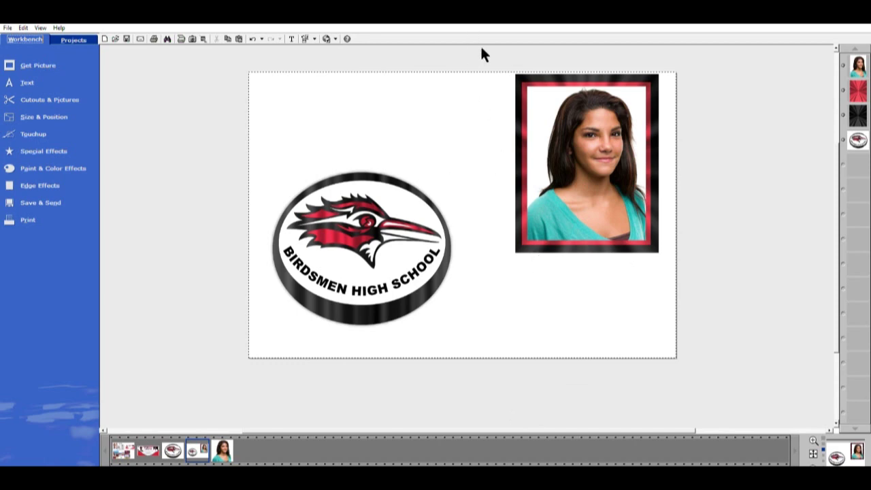
left_click_drag(481, 55, 463, 35)
left_click(657, 178)
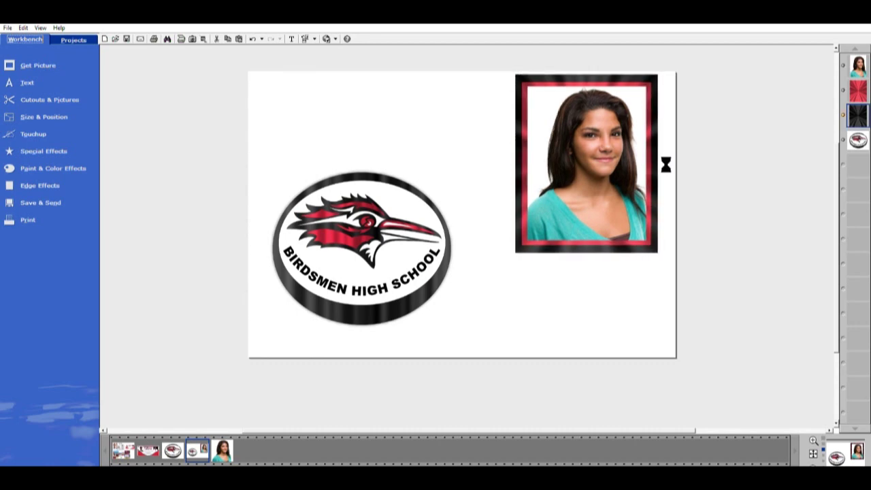
left_click_drag(591, 71, 591, 74)
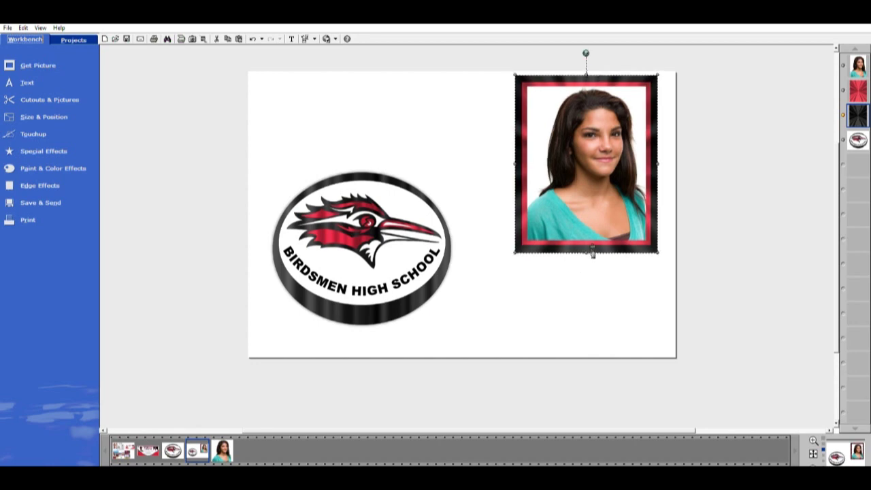
left_click_drag(593, 251, 595, 251)
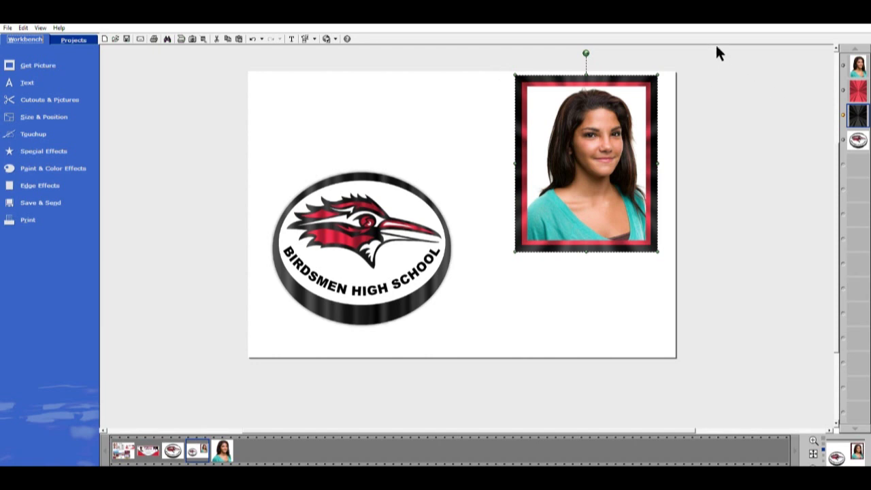
- Add a Soft shadow to the portrait photo and extend it slightly over the inner red border
left_click_drag(714, 53, 463, 272)
left_click(607, 213)
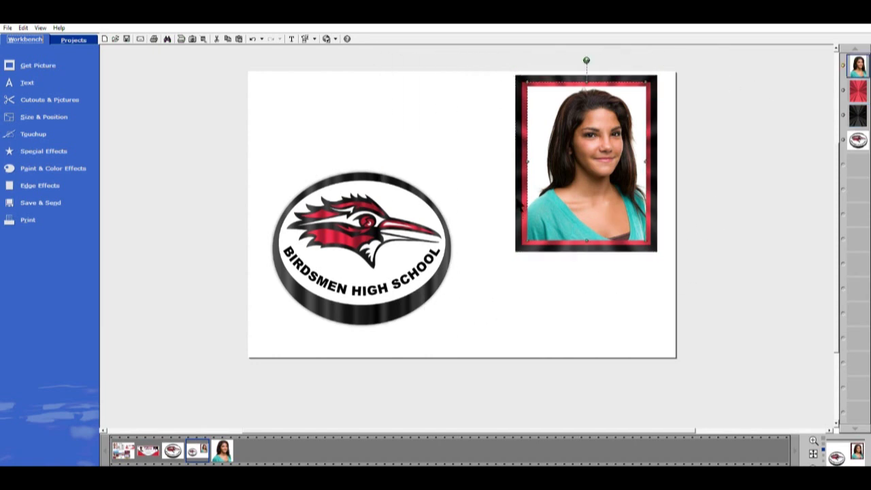
left_click(43, 150)
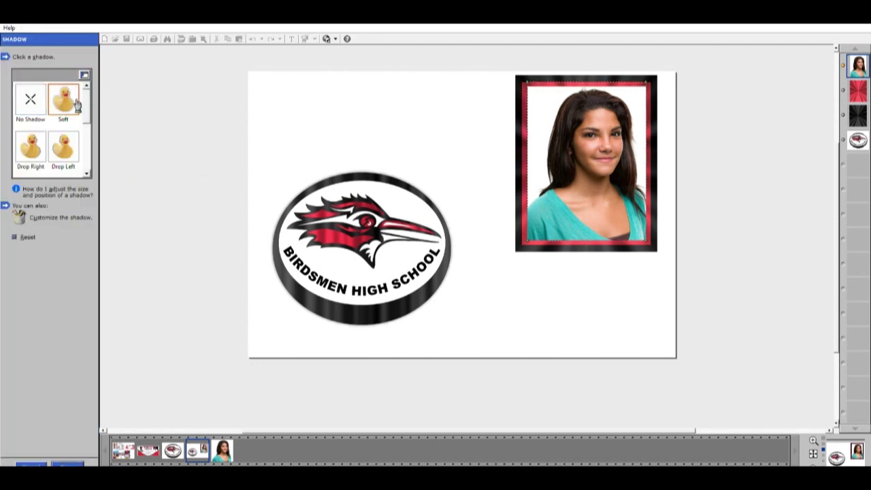
left_click(535, 241)
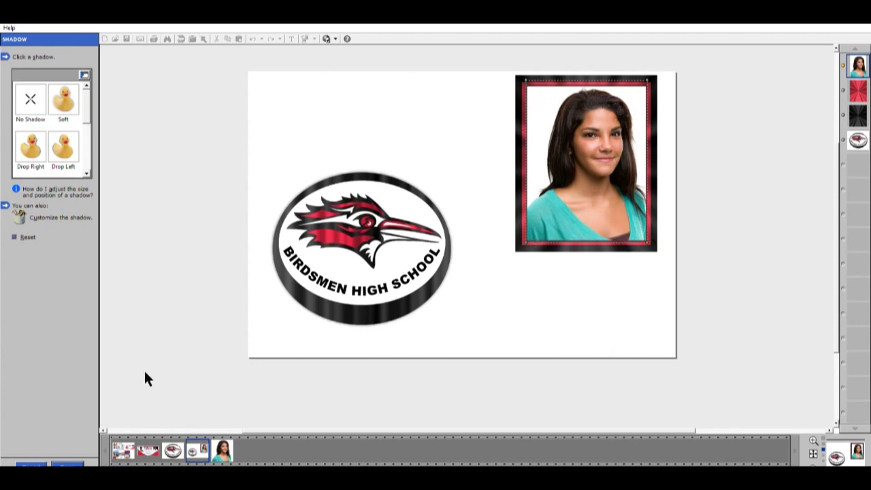
left_click(68, 462)
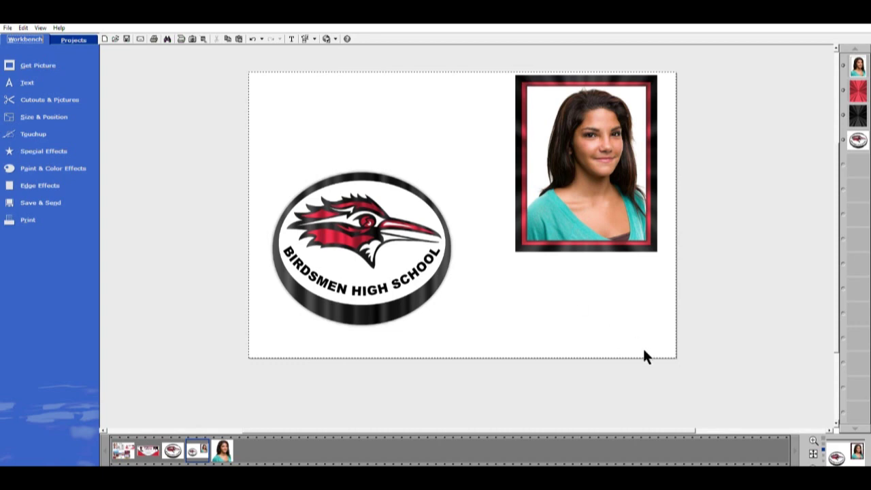
- Group the portrait photo with its red and black borders into one object
left_click(527, 151)
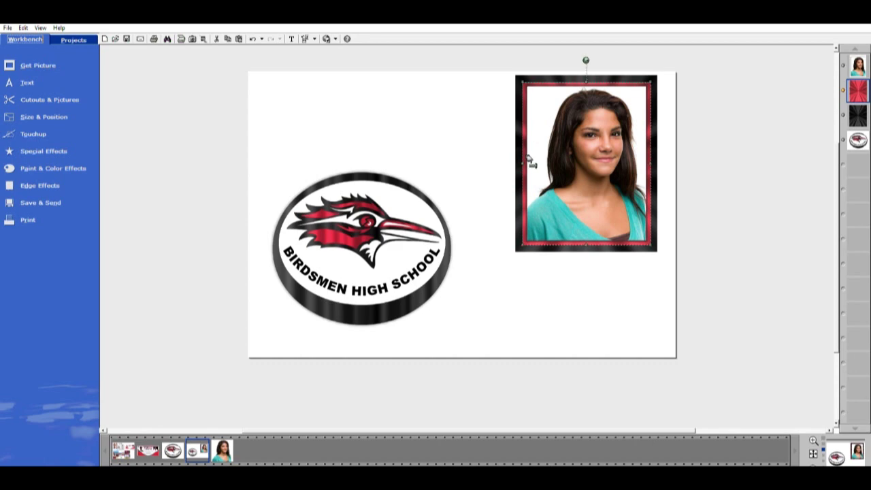
left_click(516, 166)
left_click(524, 156)
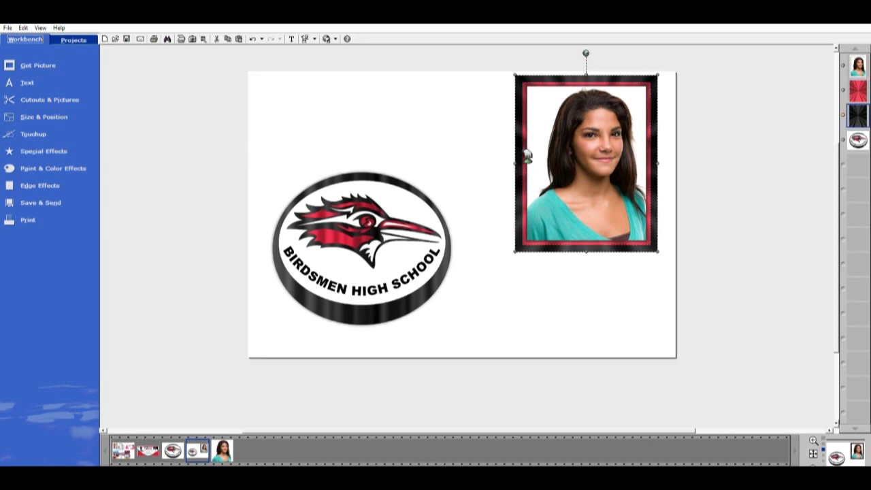
left_click(587, 297)
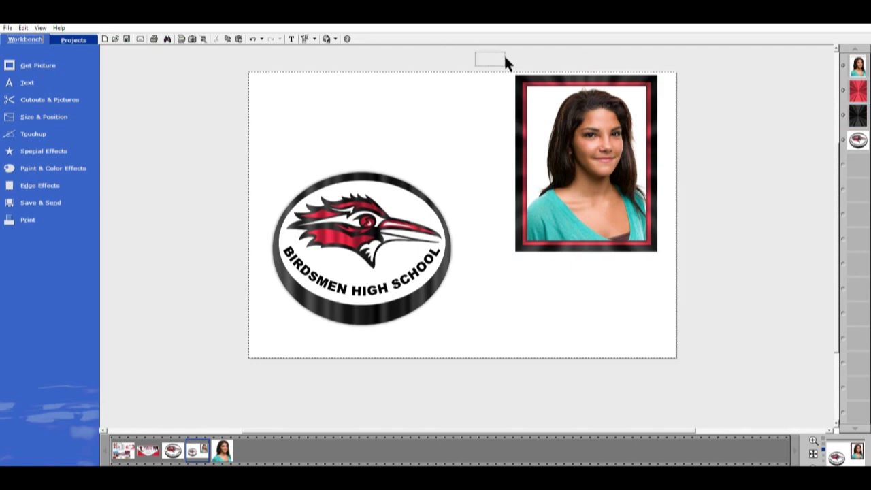
left_click_drag(505, 61, 713, 276)
left_click(864, 120, "ctrl")
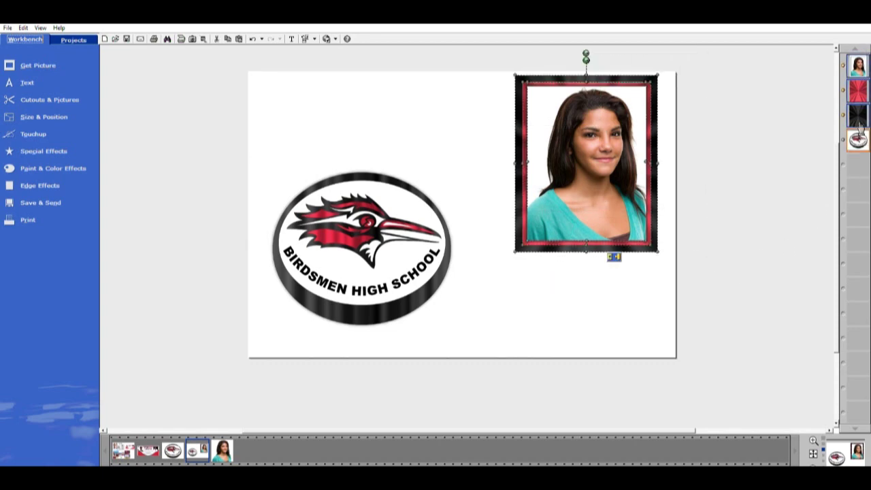
left_click(614, 256)
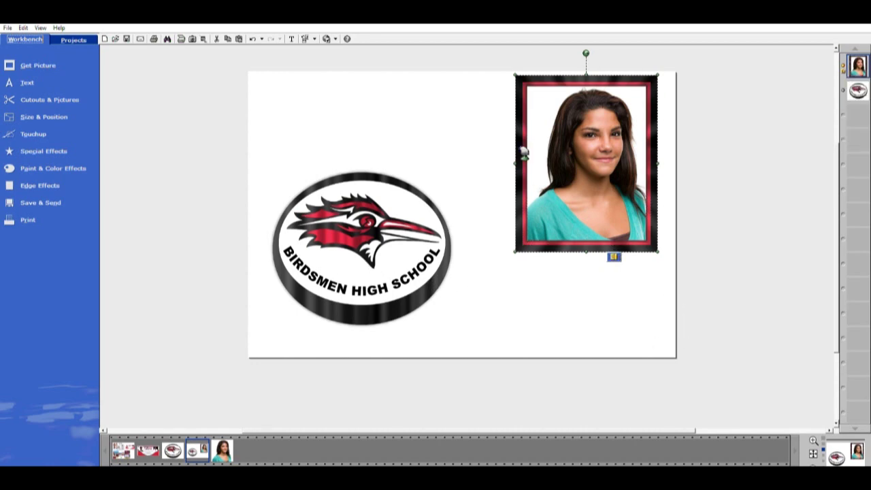
left_click(534, 337)
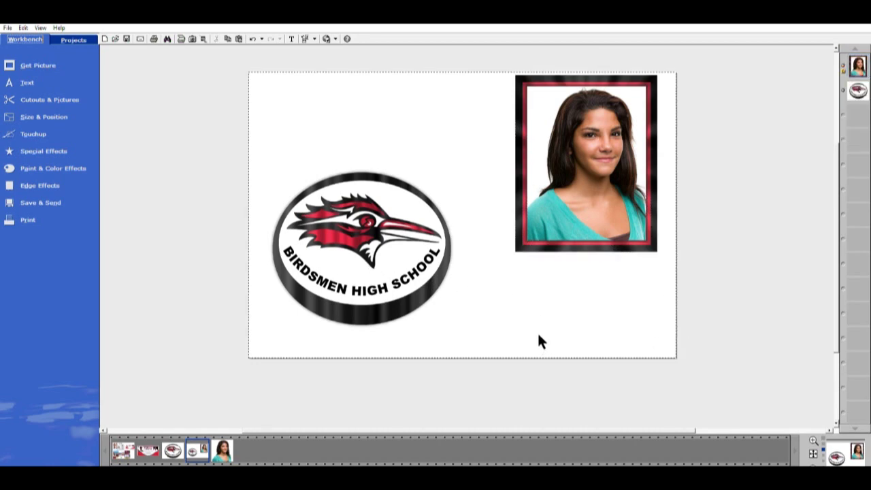
- Cut out the framed portrait with the square cookie cutter shape fitted closely around its outer black border
left_click(62, 91)
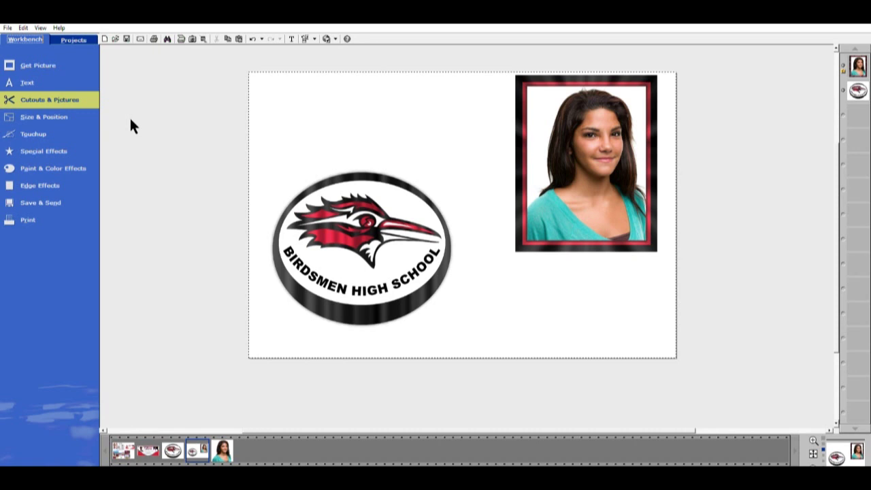
left_click(17, 117)
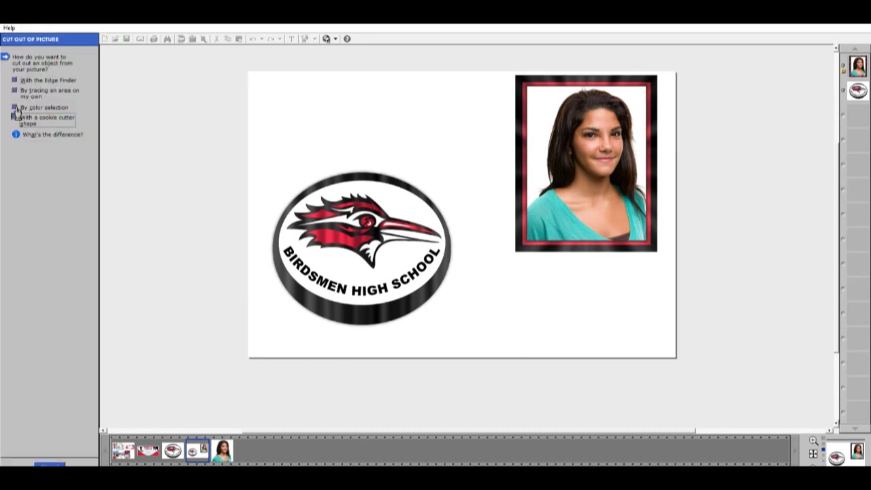
left_click_drag(703, 233, 723, 233)
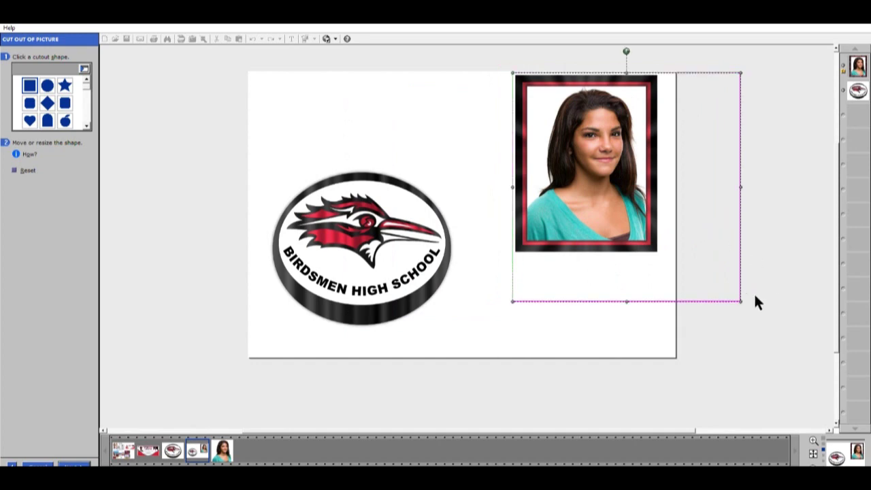
left_click_drag(741, 295, 684, 267)
left_click_drag(701, 165, 668, 173)
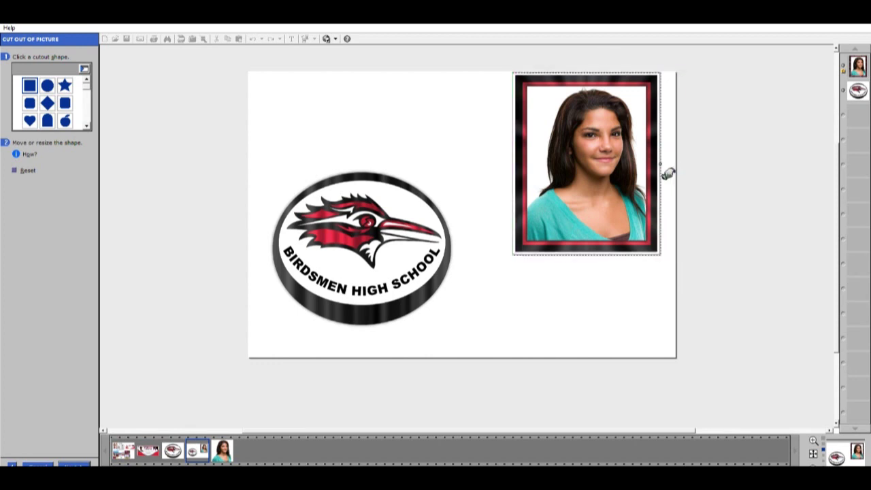
left_click(77, 463)
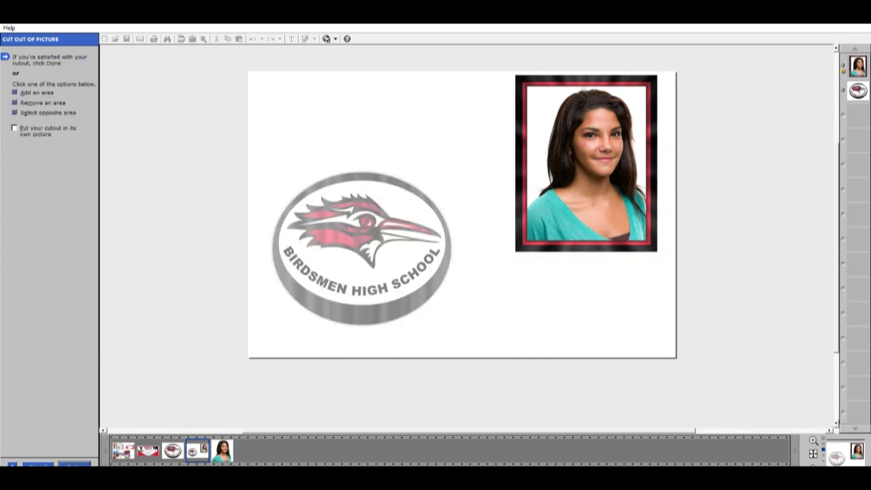
left_click(77, 463)
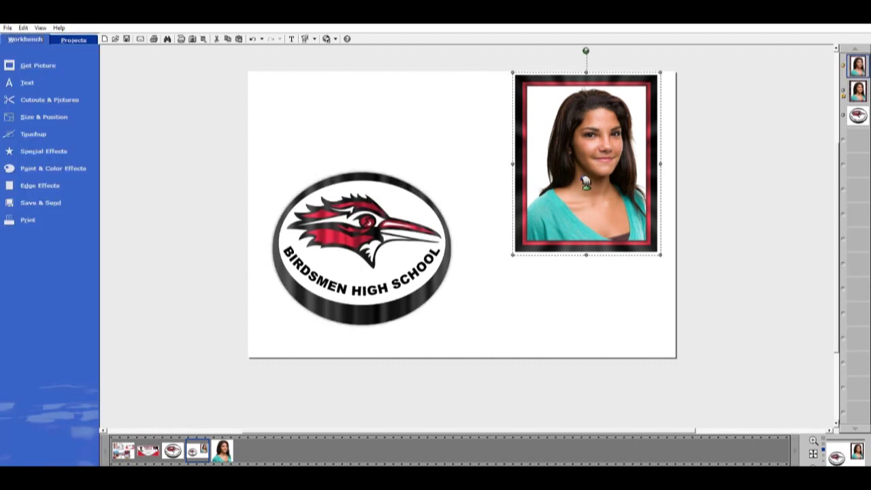
- Move the portrait cutout off the original to its left and ungroup the original framed portrait
left_click_drag(586, 163, 455, 164)
left_click(615, 254)
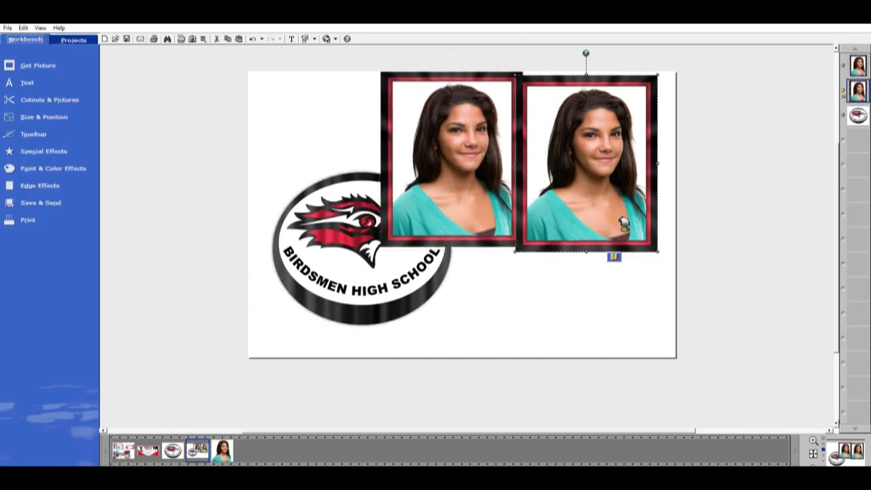
left_click(612, 256)
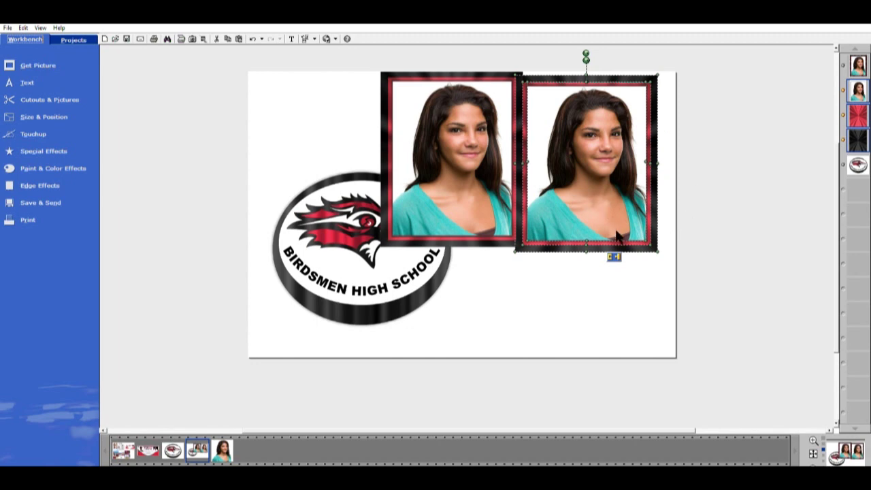
- Delete the original portrait pieces, then place the framed cutout in the page's upper-left corner and the logo in its lower-right corner
key("Delete")
left_click_drag(499, 194, 628, 205)
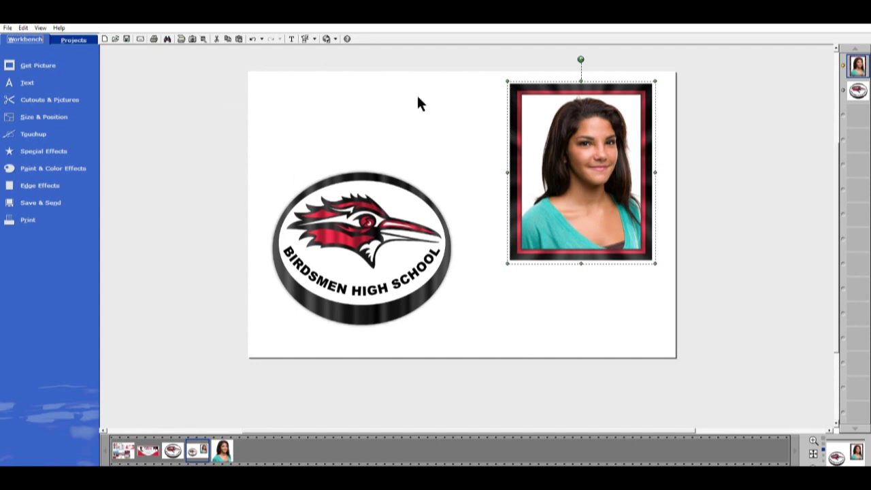
left_click(596, 175)
left_click_drag(597, 175, 344, 170)
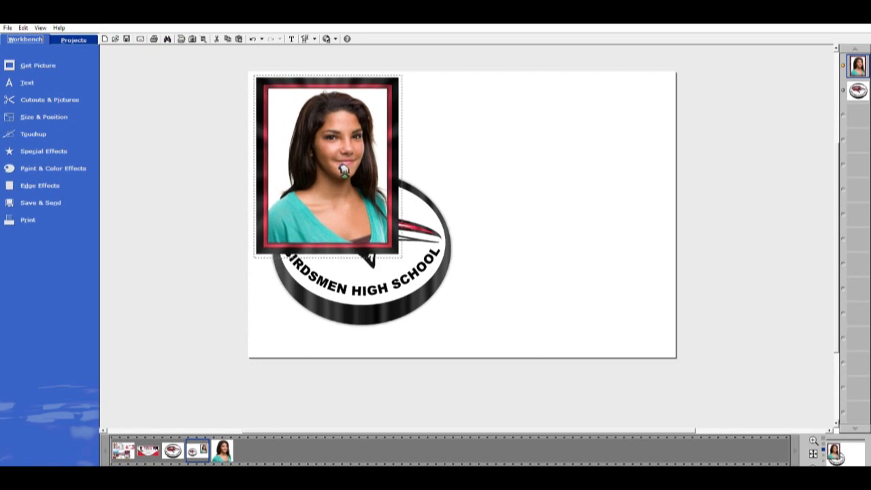
left_click(401, 291)
left_click_drag(401, 291, 615, 319)
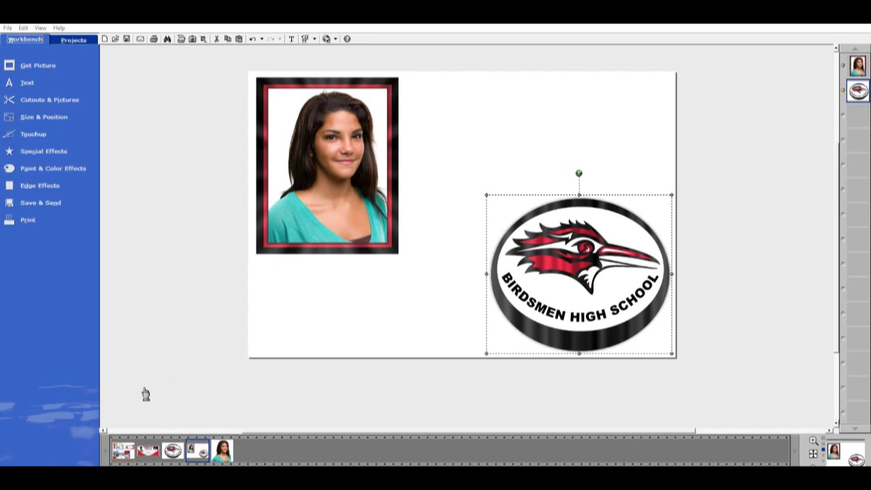
left_click(123, 450)
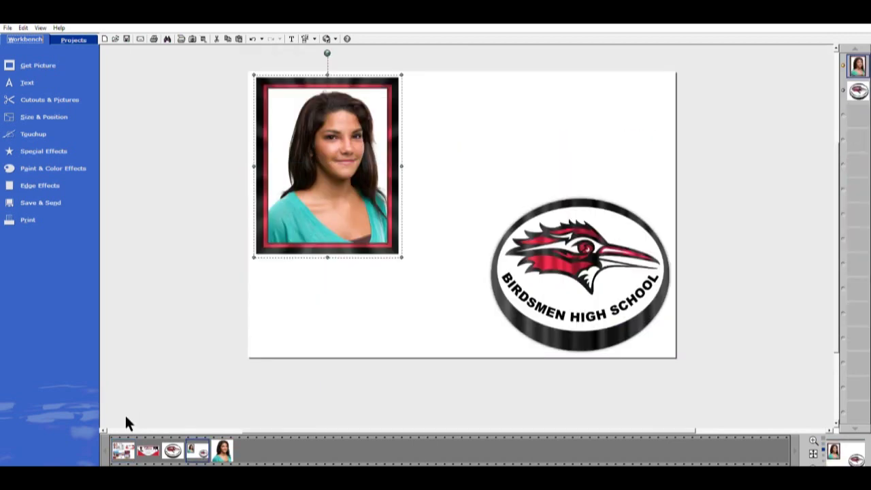
- Undo the logo and portrait moves and the deletion, restoring the original photo and its border panels
left_click(253, 38)
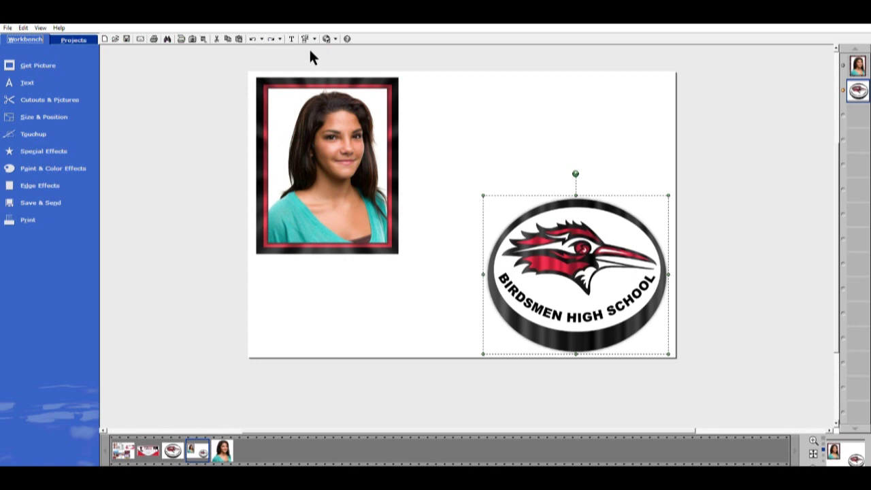
left_click(252, 32)
left_click(252, 32)
left_click(253, 32)
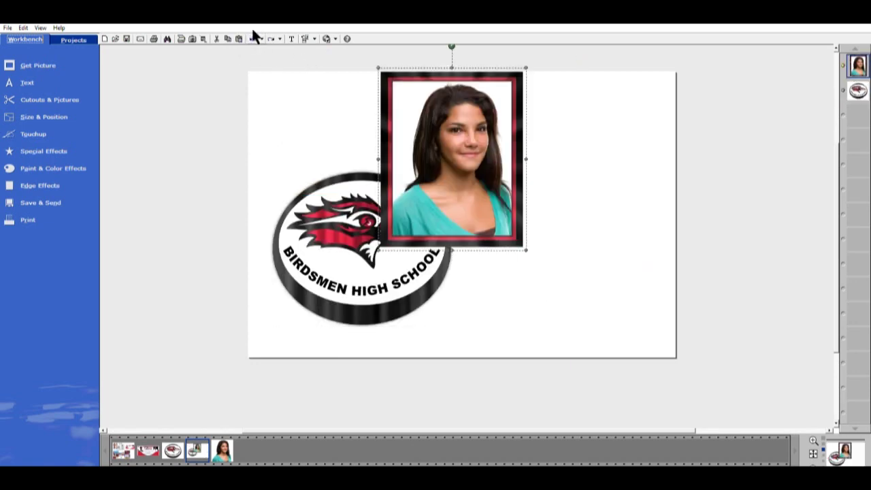
left_click(253, 32)
left_click(252, 32)
- Move the framed portrait cutout farther left and delete the original photo lying on the red panel
left_click(443, 179)
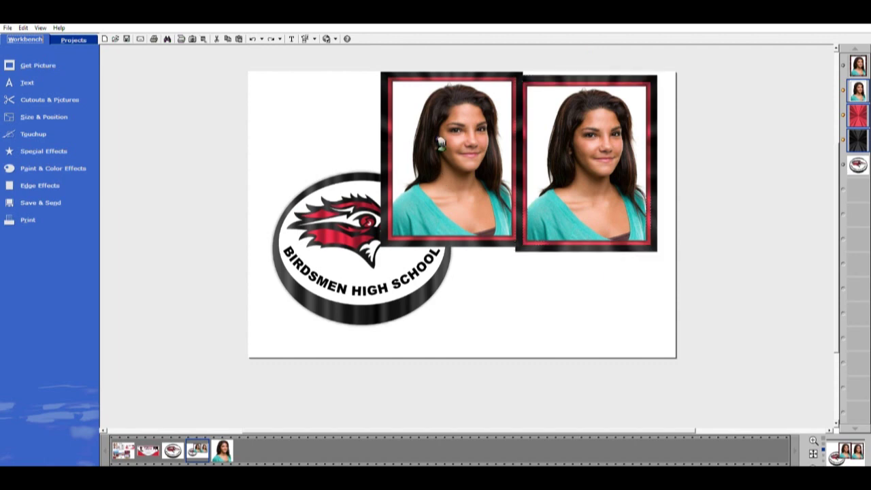
left_click_drag(502, 146, 414, 146)
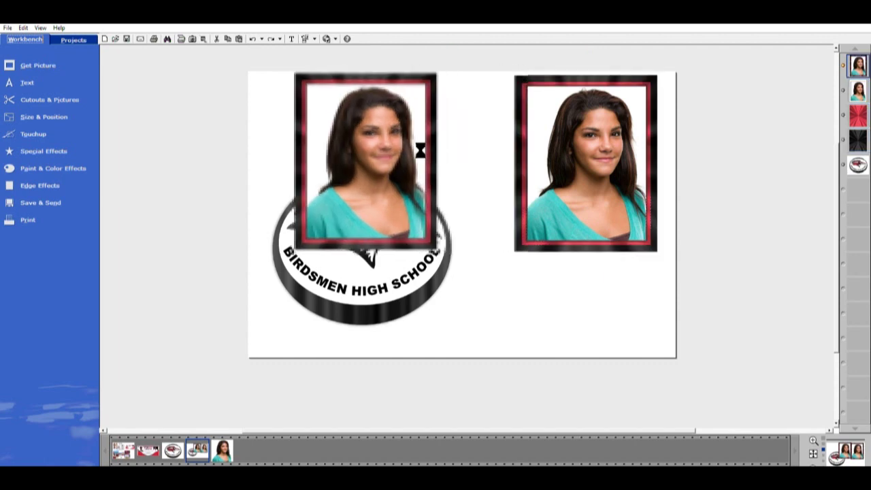
left_click(604, 226)
left_click(596, 245)
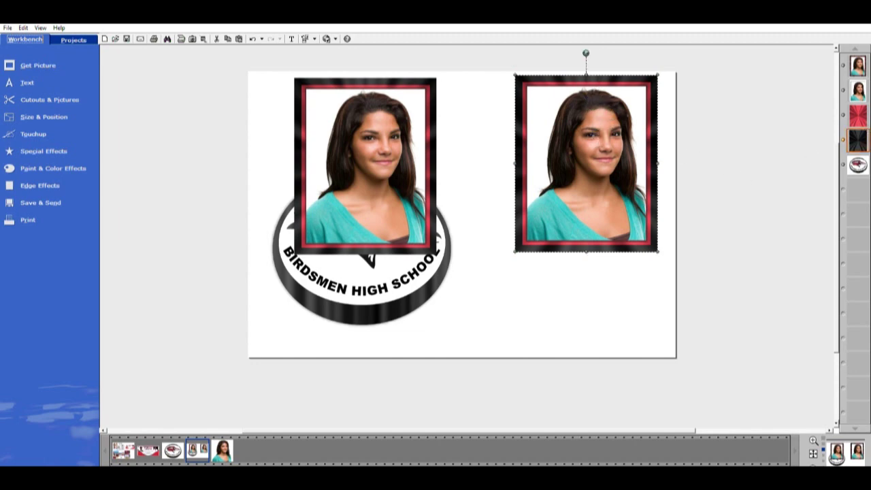
left_click(861, 90)
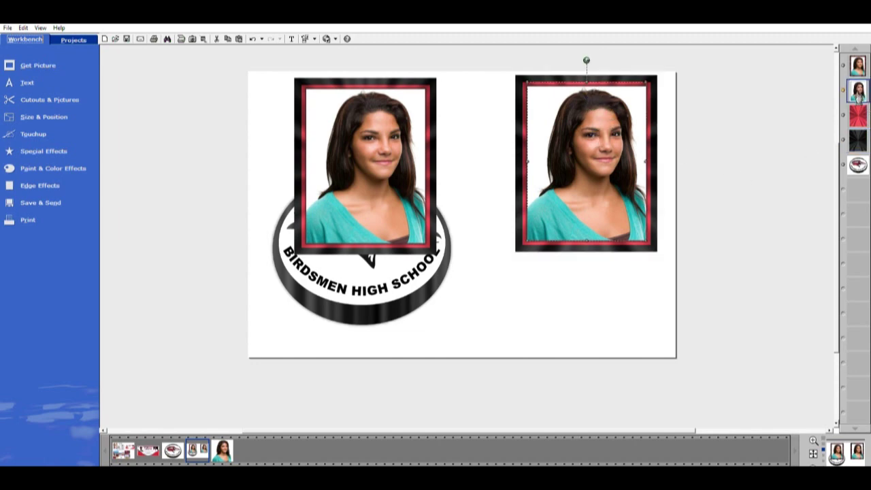
key("Delete")
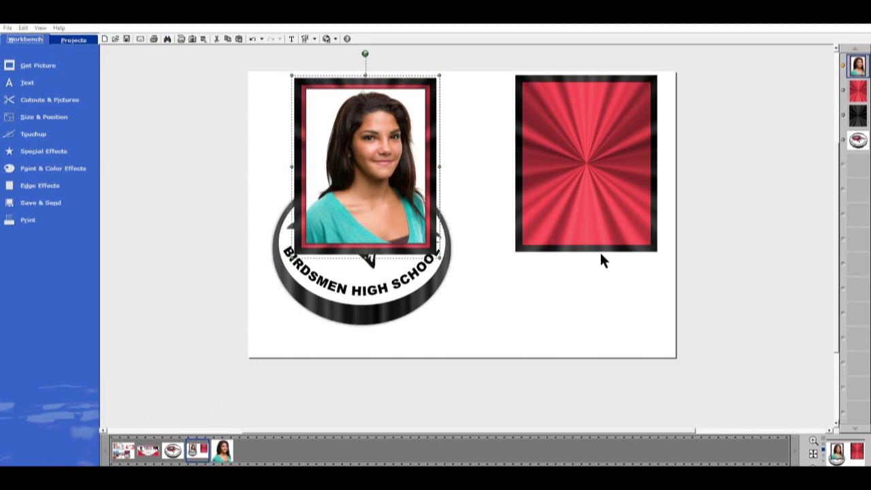
- Move the red panel to the page's lower-left corner, then resize it into a full-width band across the bottom
left_click(567, 161)
left_click_drag(591, 126, 317, 239)
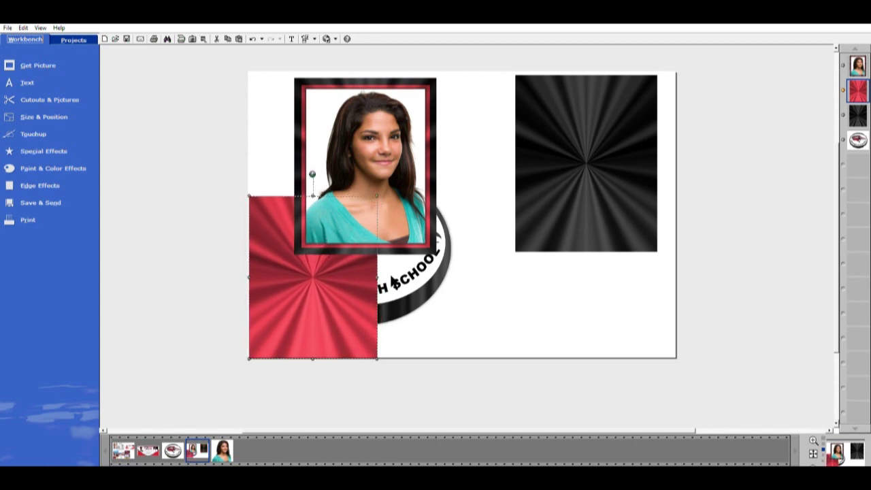
left_click_drag(378, 276, 676, 304)
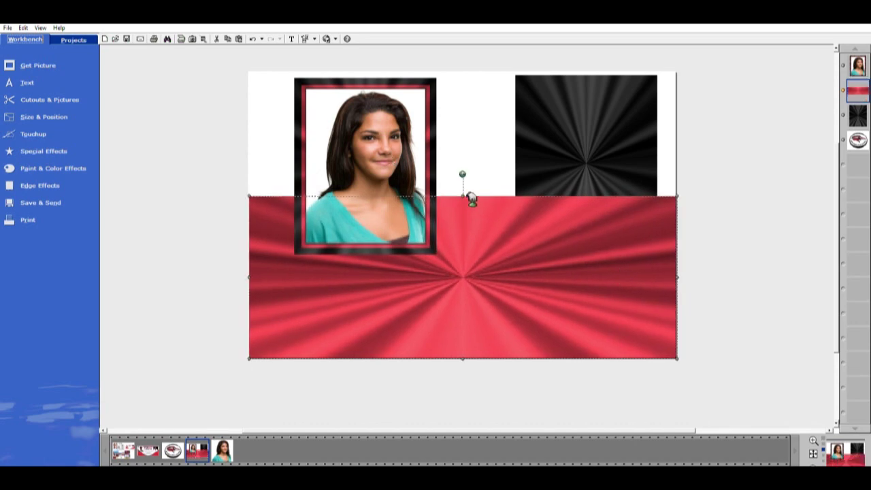
left_click_drag(472, 196, 470, 238)
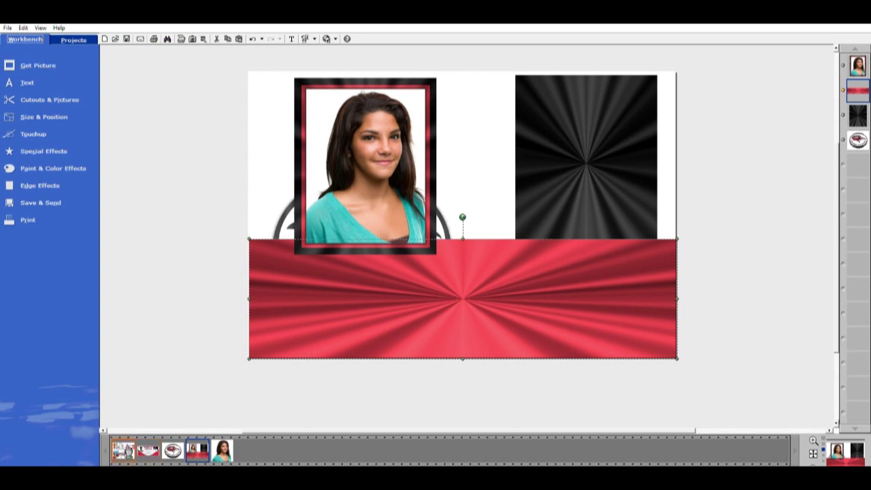
- Move the framed portrait cutout into the upper-left corner of the page
left_click(640, 155)
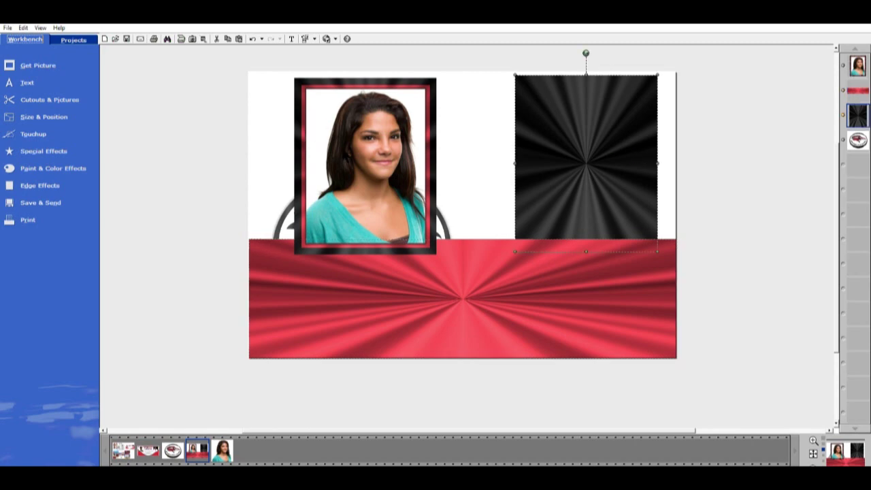
left_click(392, 155)
left_click_drag(401, 156, 345, 150)
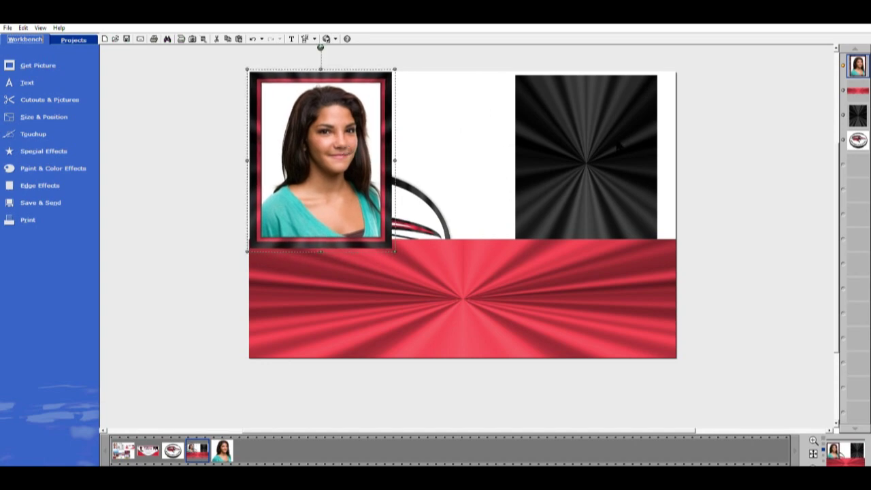
- Align the black panel with the page's upper-right corner and stretch its left edge behind the portrait frame
left_click(618, 146)
left_click_drag(654, 144, 673, 140)
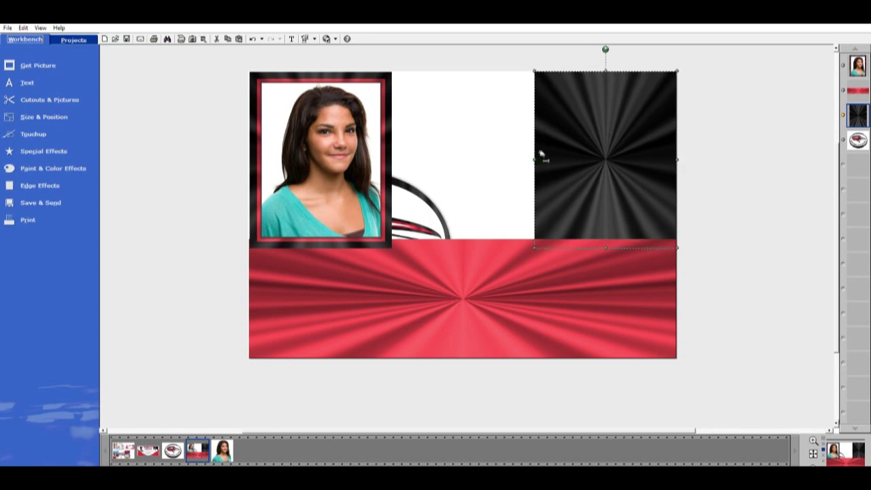
left_click_drag(541, 156, 376, 142)
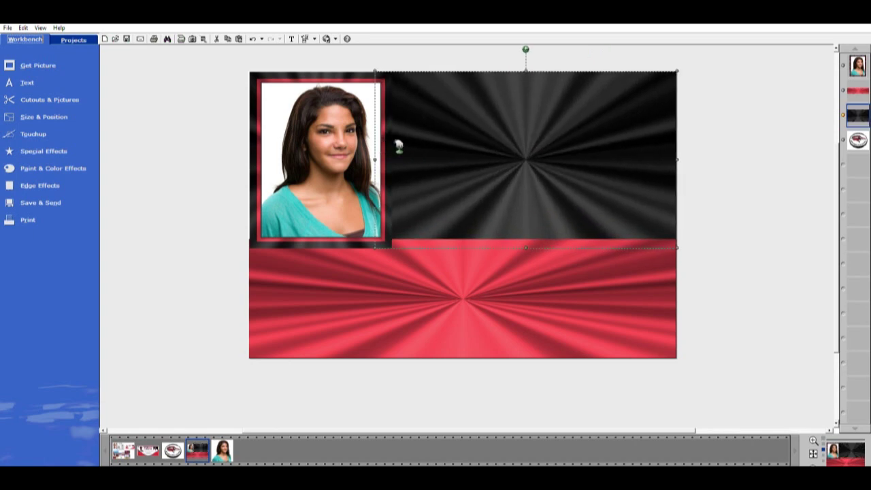
left_click(784, 243)
- Bring the logo to the front, move it over the middle of the red band and shrink it slightly
left_click_drag(856, 136, 856, 56)
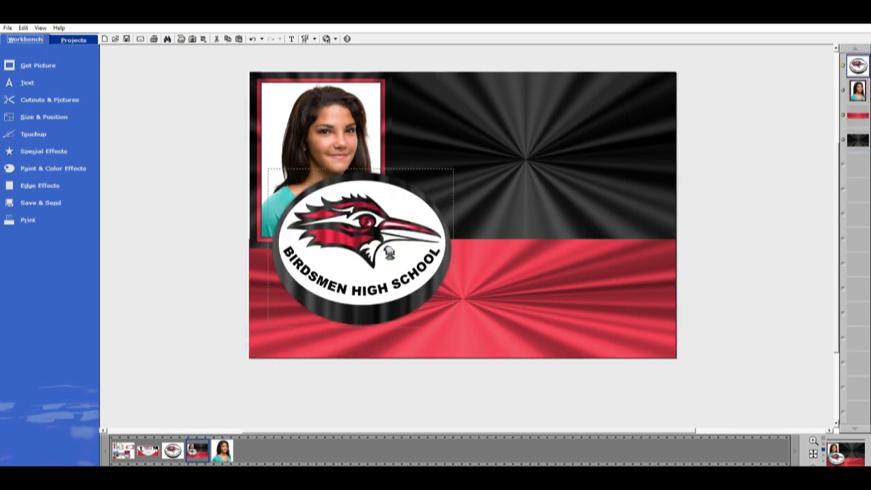
left_click_drag(386, 252, 503, 283)
left_click_drag(573, 356, 555, 344)
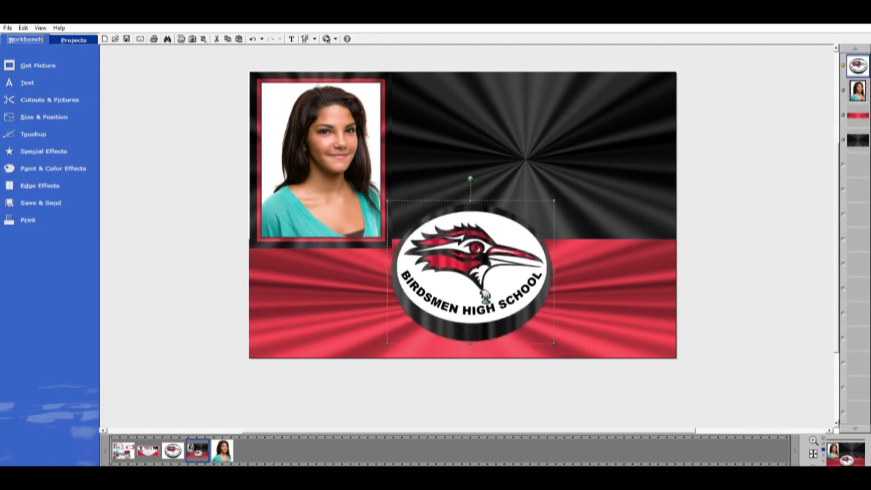
- Lower the red band's top edge to line up with the bottom of the portrait frame
left_click(606, 248)
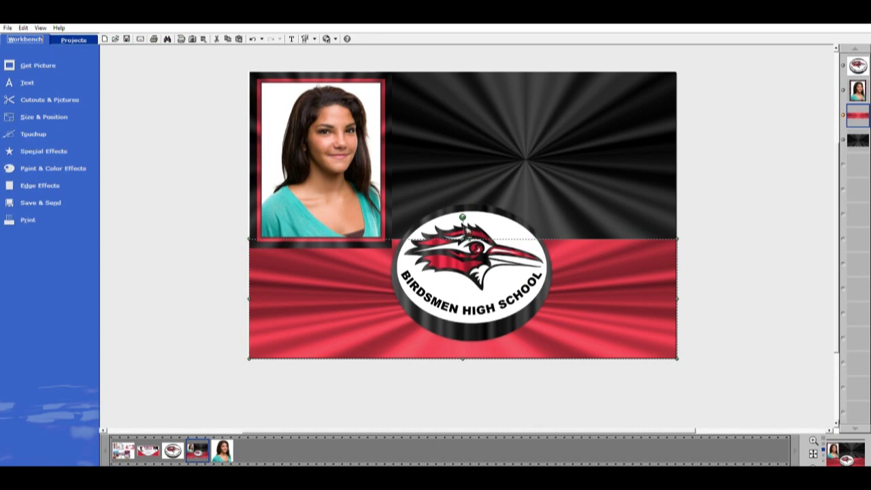
left_click_drag(468, 235, 466, 245)
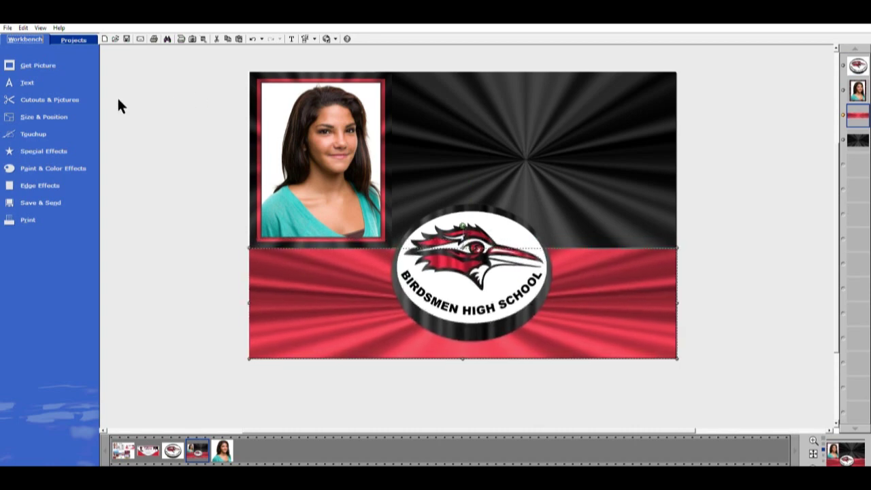
- Add a white square shape and position it just right of the framed portrait near the page's top edge
left_click(47, 85)
left_click(42, 112)
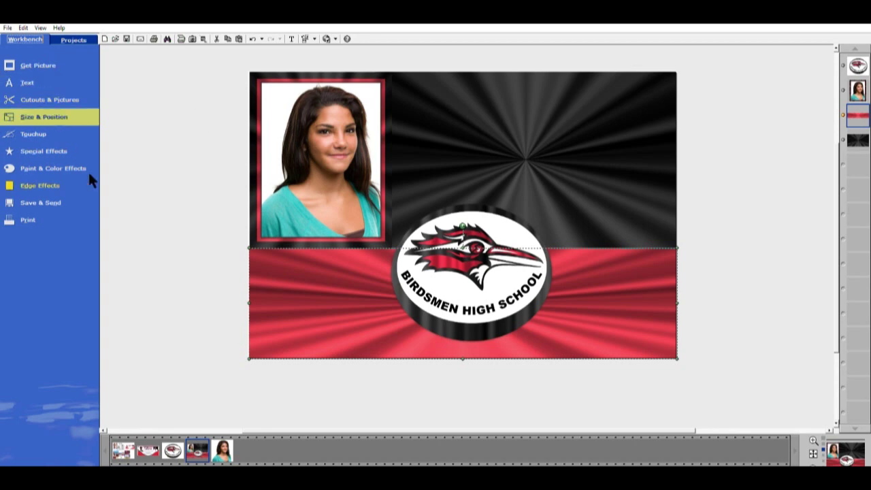
left_click(58, 85)
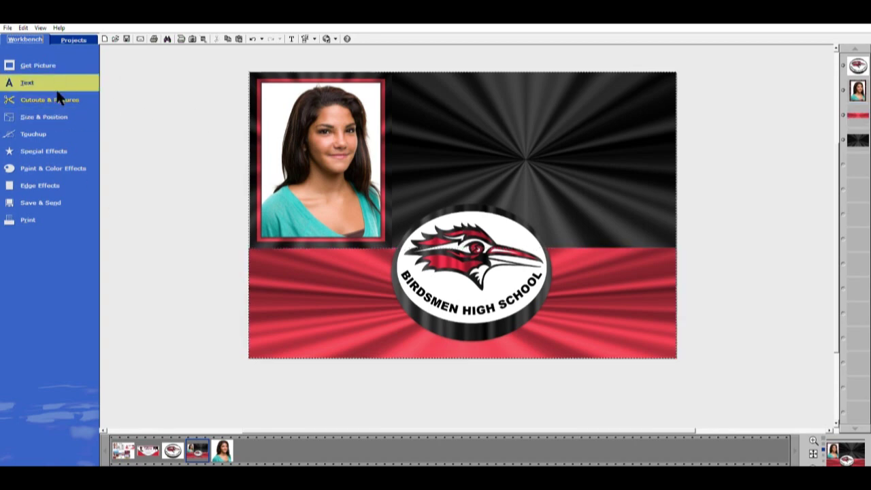
left_click(59, 99)
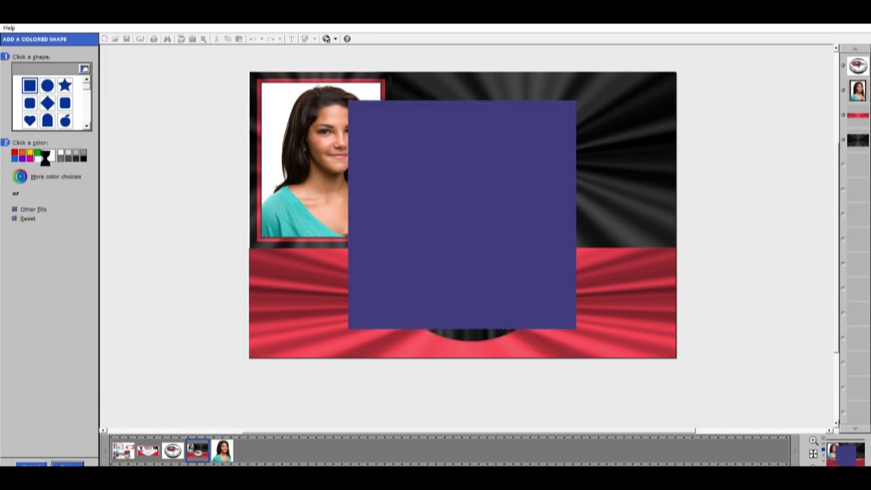
left_click(45, 156)
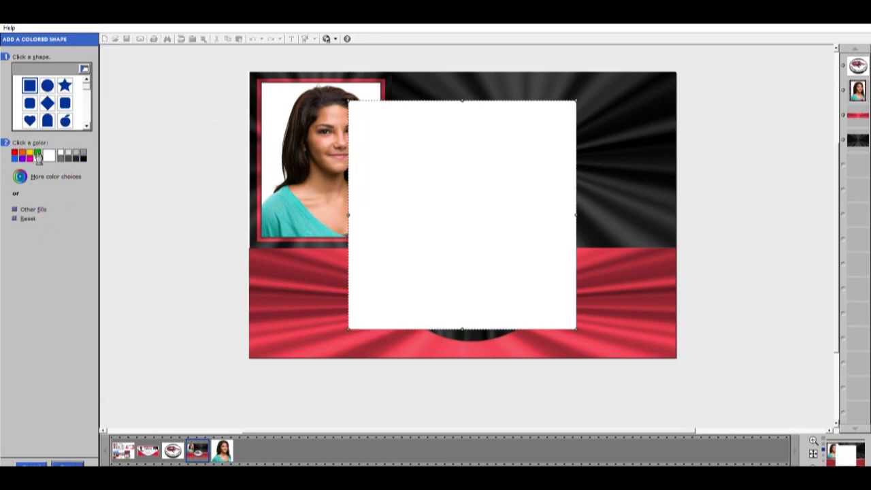
left_click(66, 463)
left_click_drag(424, 253, 475, 234)
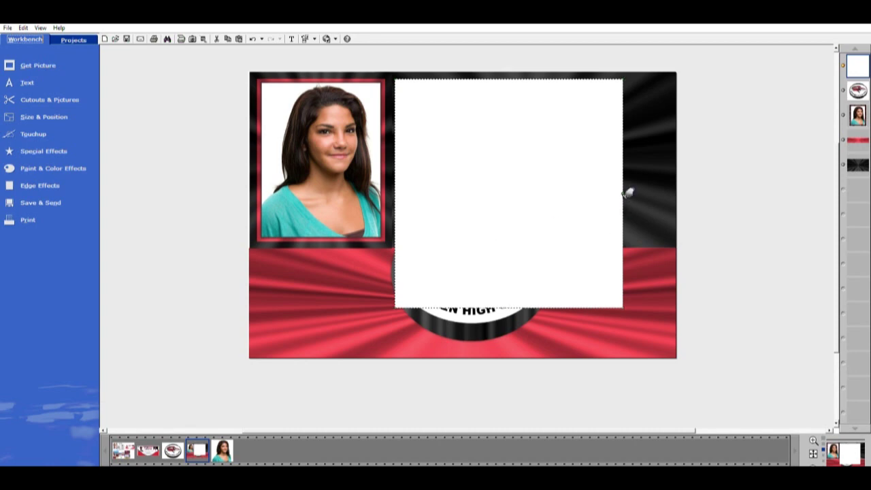
- Resize the white square into a wide rectangle that fills the black panel, leaving an even black border around it
left_click_drag(624, 191, 676, 189)
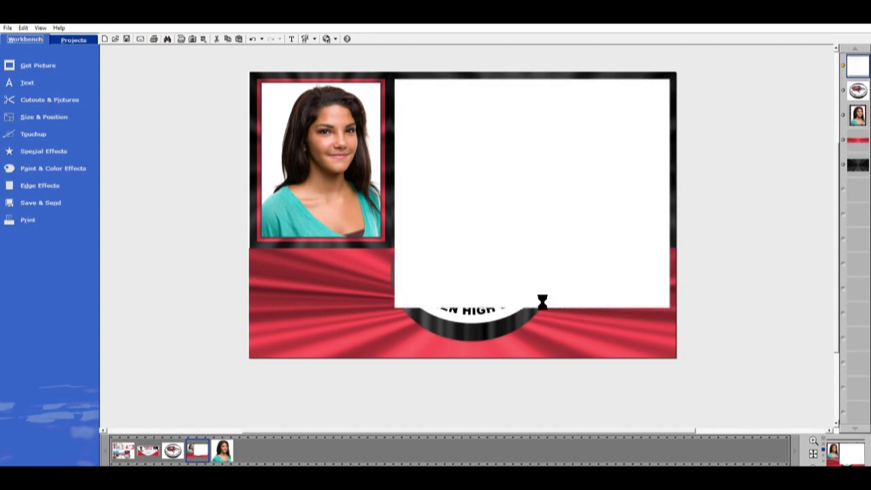
left_click_drag(543, 306, 548, 226)
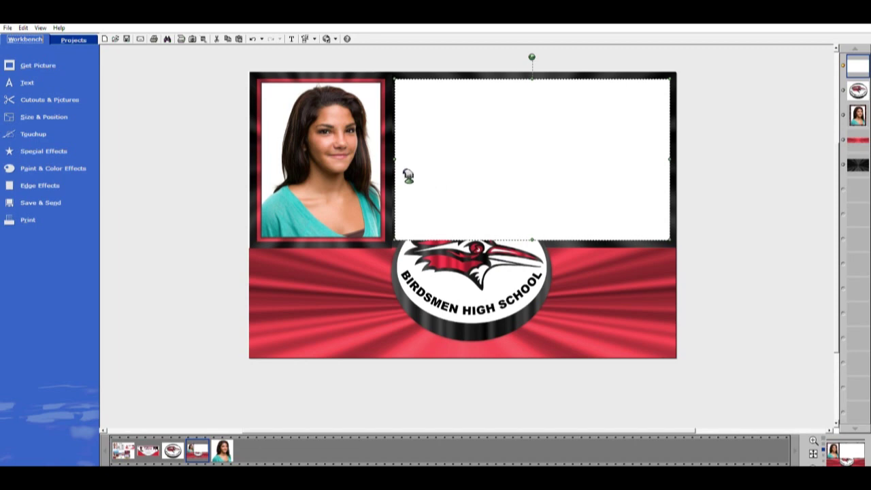
left_click_drag(405, 159, 401, 159)
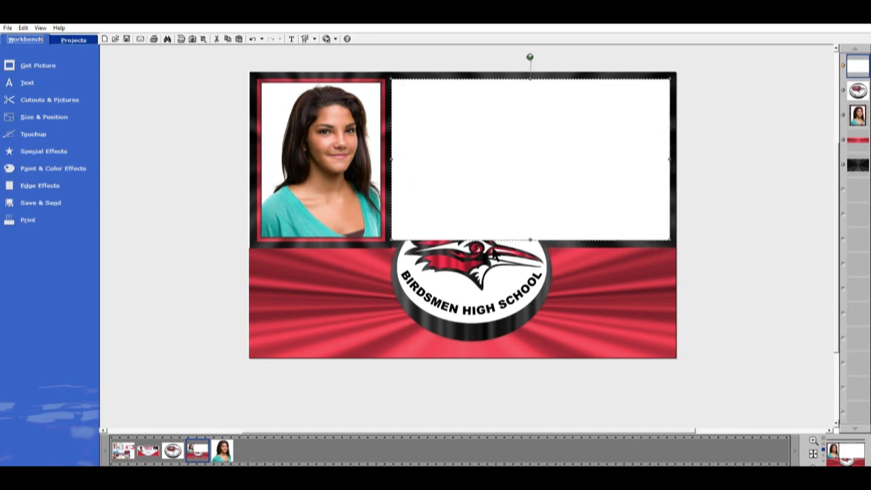
- Bring the logo in front of the white rectangle, shrink it and move it onto the red band below the portrait's lower-right corner
left_click(859, 90)
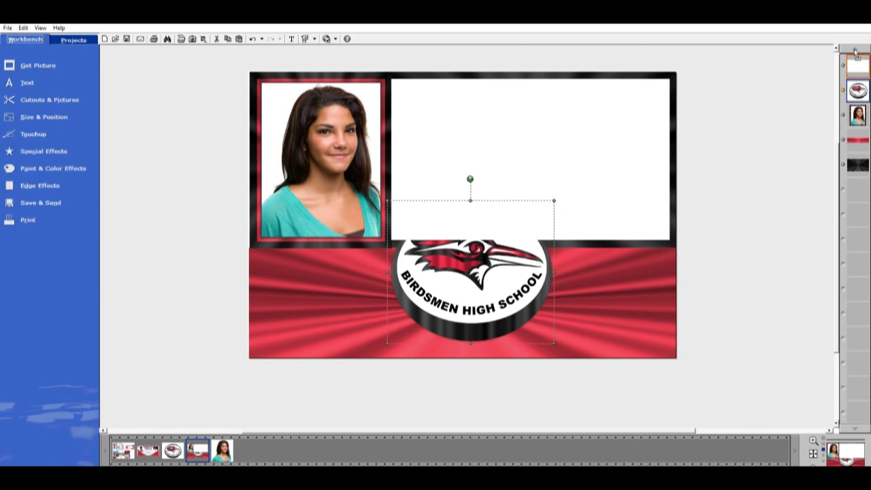
left_click_drag(856, 52, 856, 55)
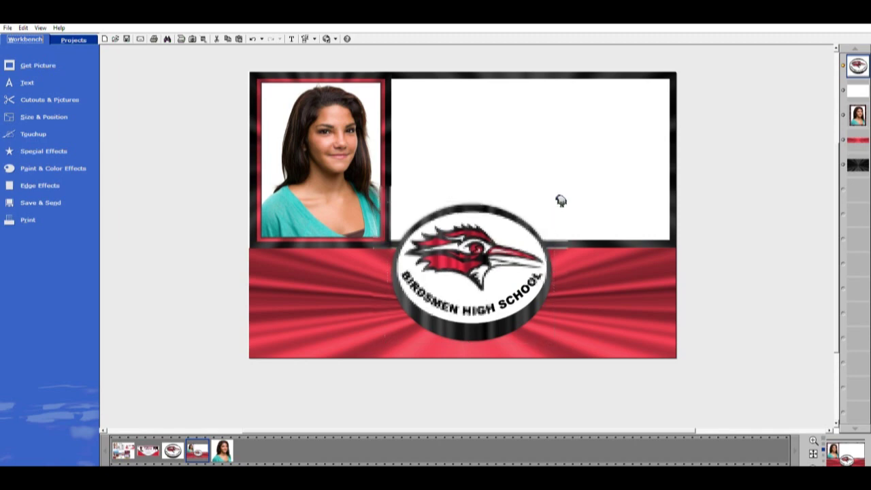
left_click_drag(560, 197, 537, 223)
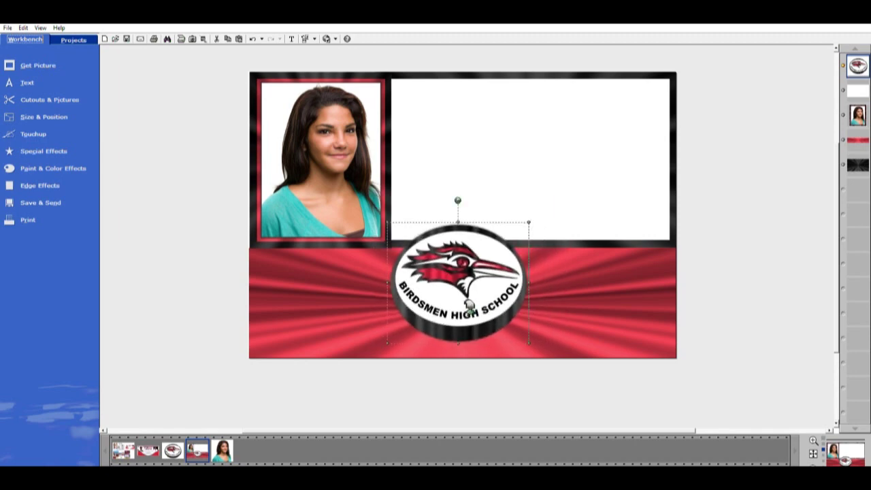
left_click_drag(448, 309, 405, 317)
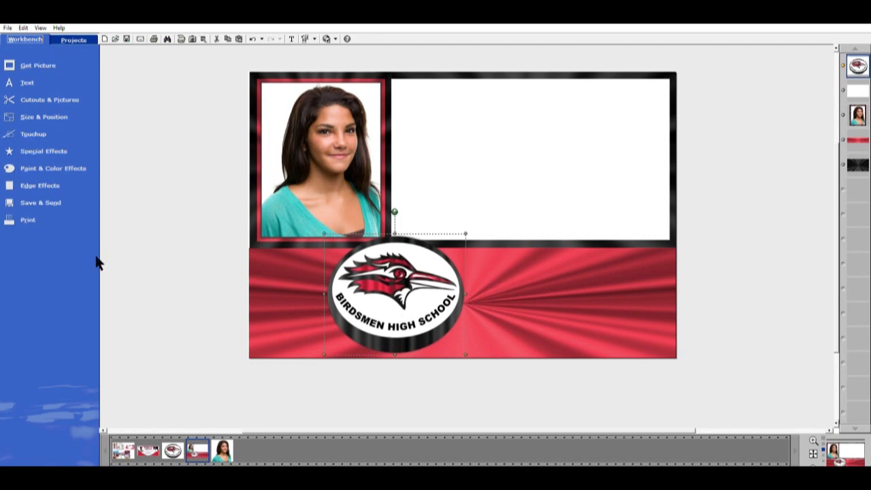
- Add the text "2020" in black Arial Black over the red band
left_click(21, 80)
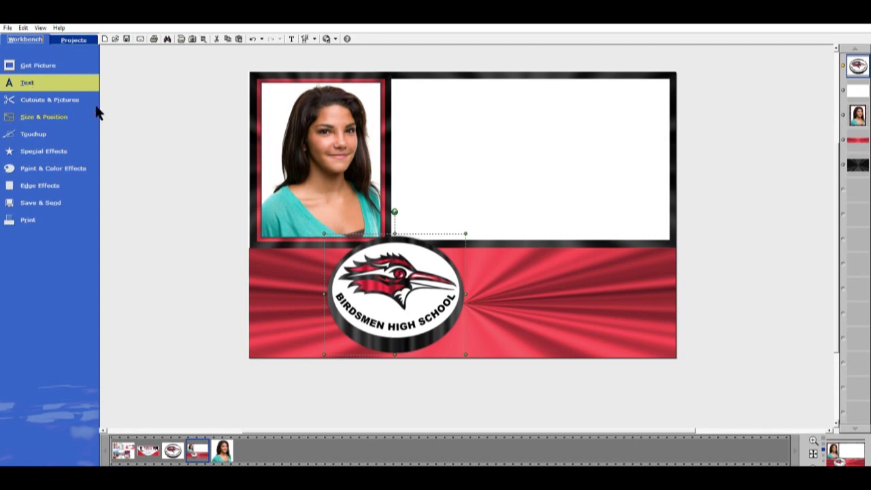
left_click_drag(501, 195, 529, 286)
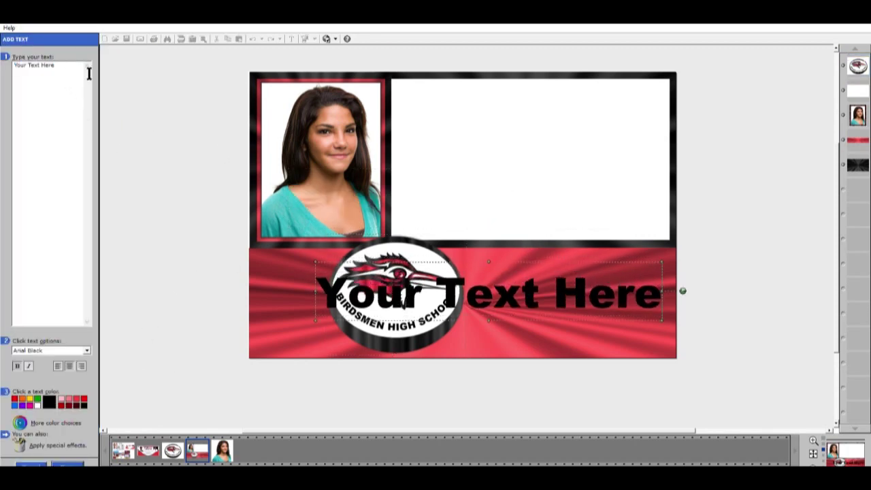
left_click_drag(79, 68, 14, 65)
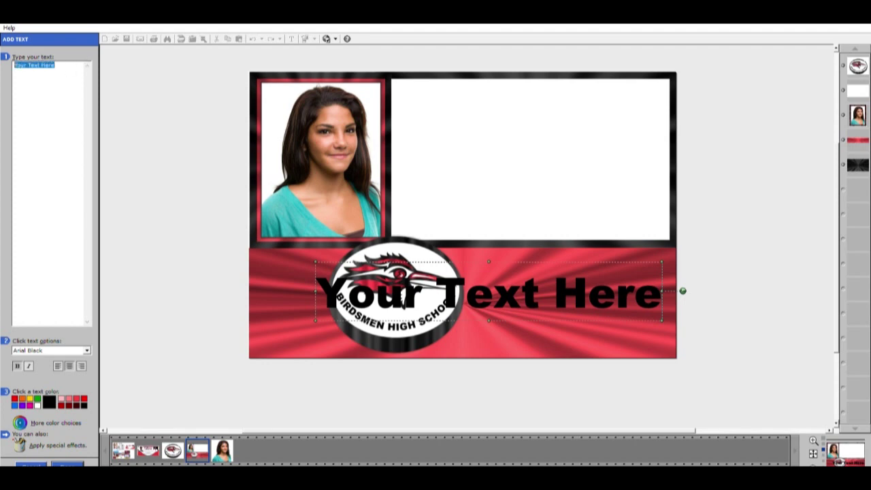
type("2")
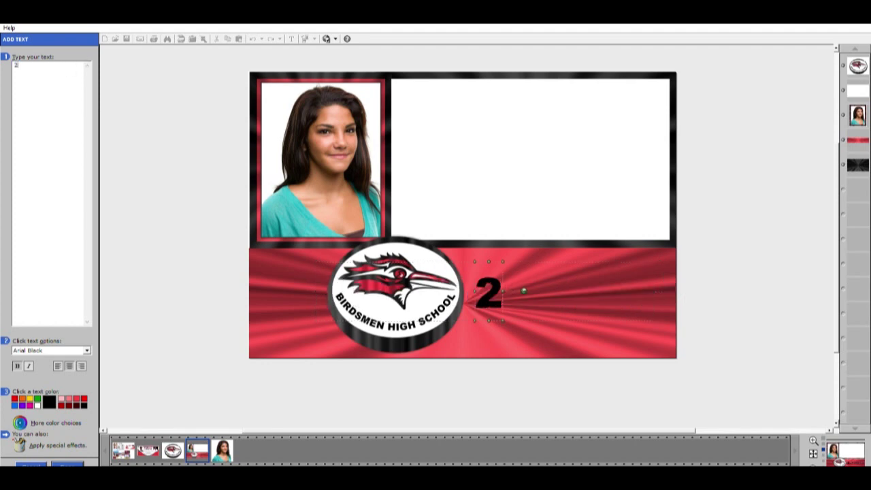
type("020")
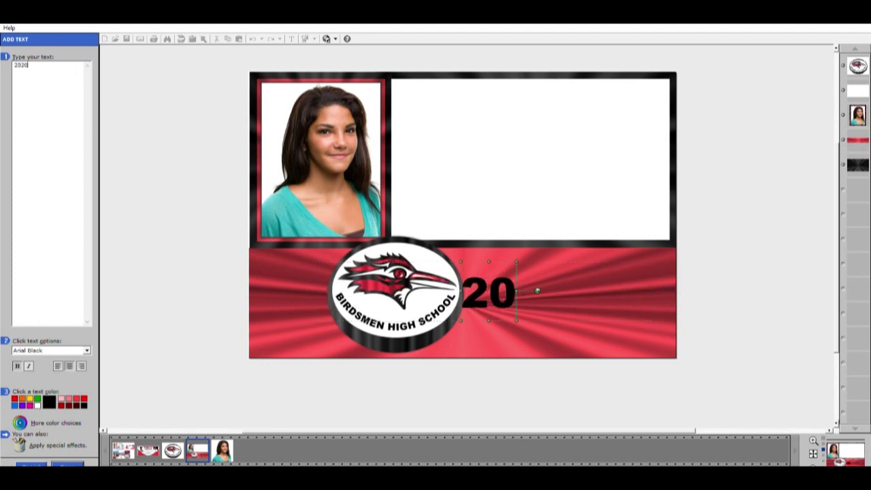
left_click(66, 464)
- Enlarge the "2020" text and fit it on the red band between the logo and the page's right edge
left_click_drag(545, 320, 655, 379)
left_click_drag(584, 333, 590, 303)
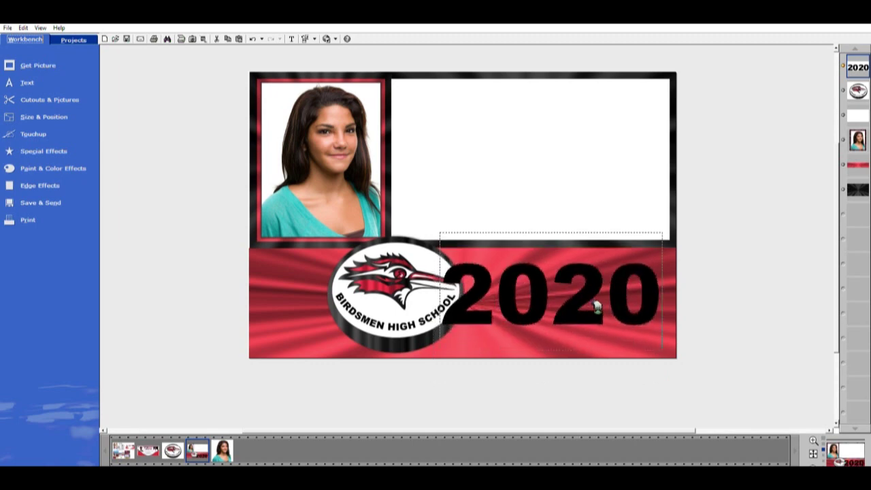
left_click_drag(445, 348, 477, 337)
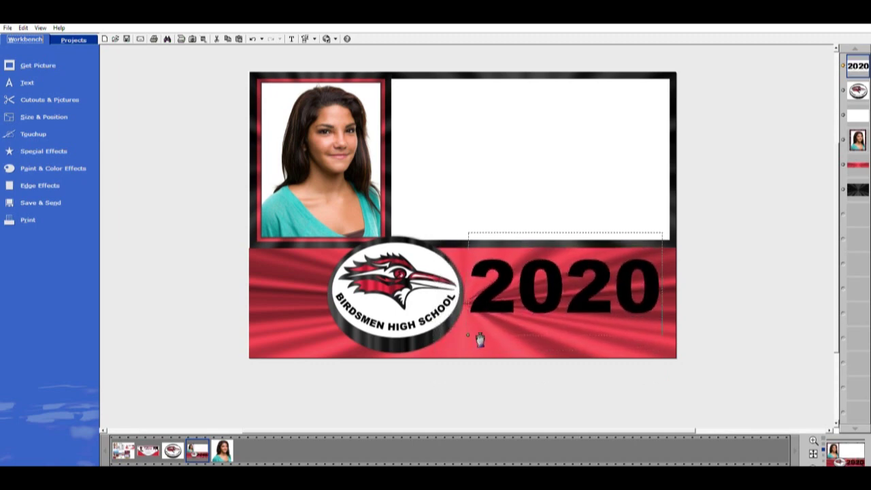
left_click(593, 286)
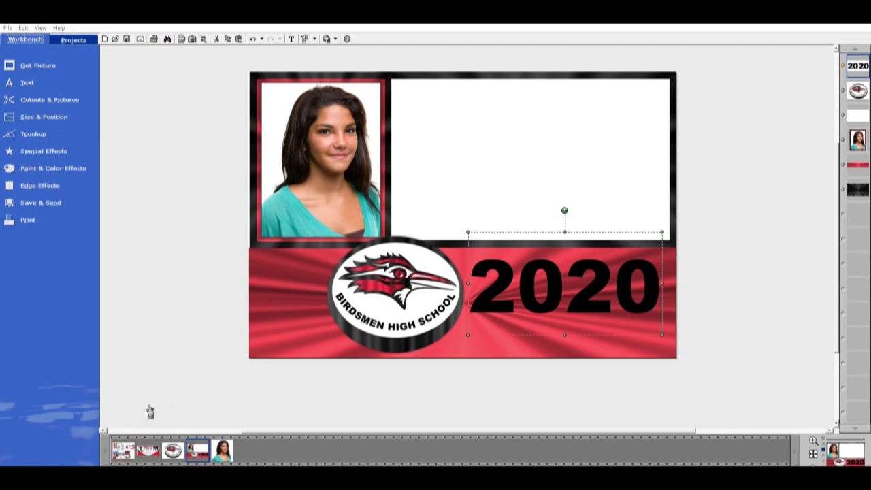
- Swap the logo and the "2020" text so the year sits on the red band's left half and the logo right of it
left_click(123, 450)
left_click(409, 294)
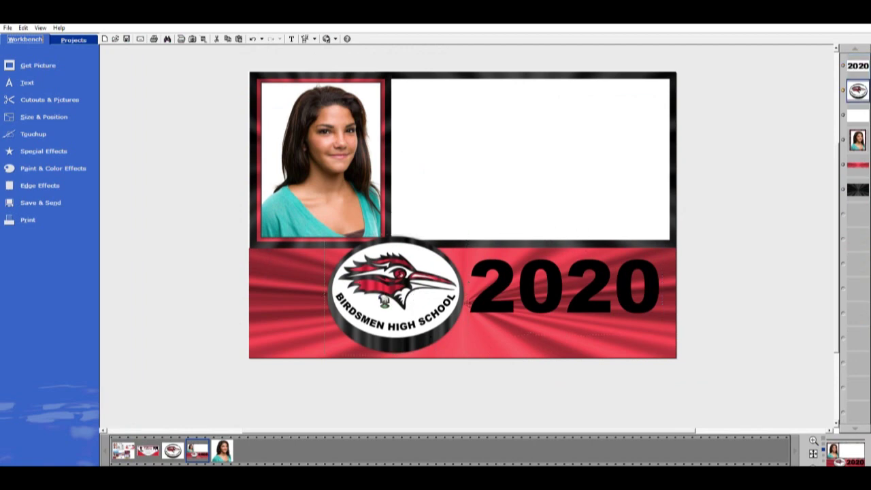
left_click_drag(398, 296, 541, 280)
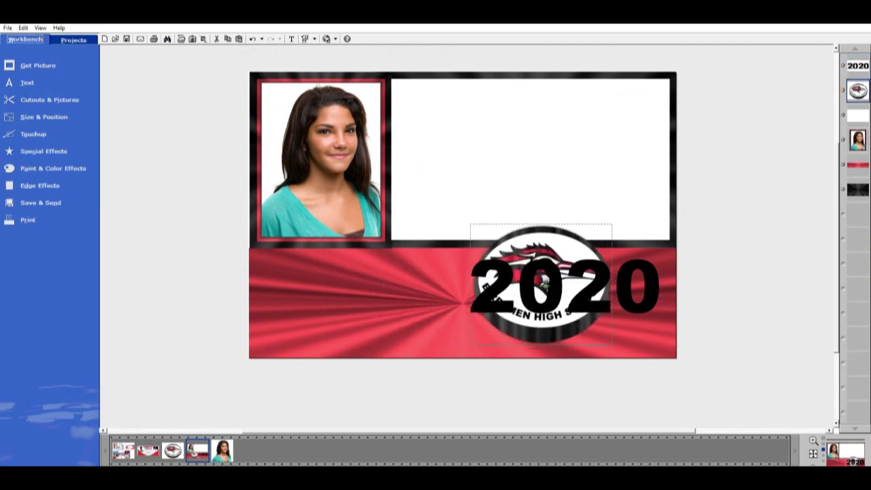
left_click(648, 309)
left_click_drag(652, 306, 450, 320)
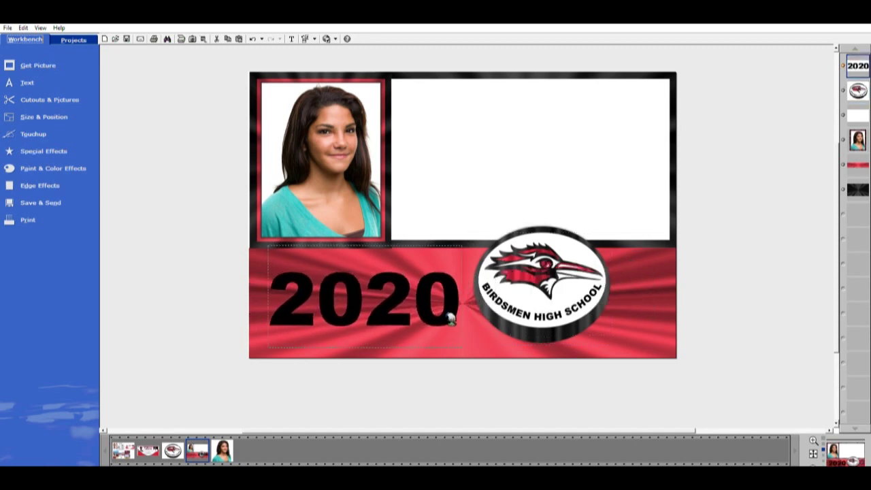
- Enlarge the logo slightly and shift the "2020" text a little further left on the red band
left_click(567, 300)
left_click_drag(549, 293, 549, 294)
mouse_move(617, 345)
left_mouse_down()
mouse_move(627, 350)
mouse_move(620, 354)
left_mouse_up()
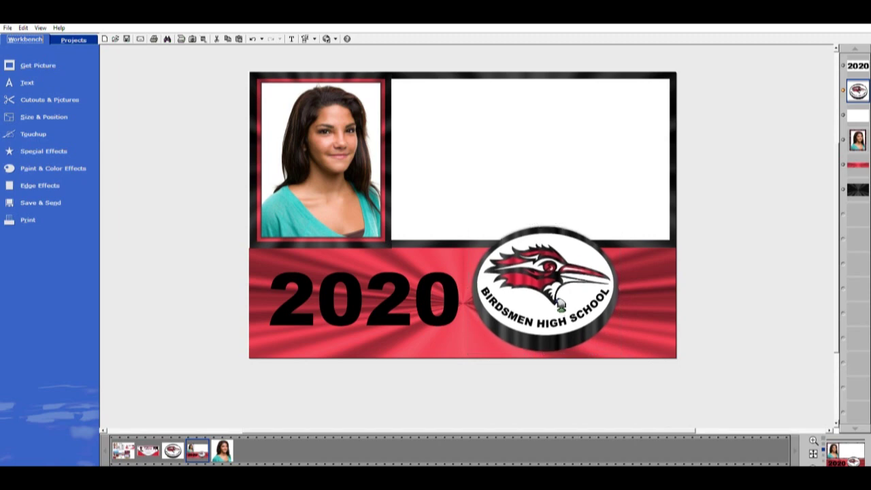
left_click(354, 290)
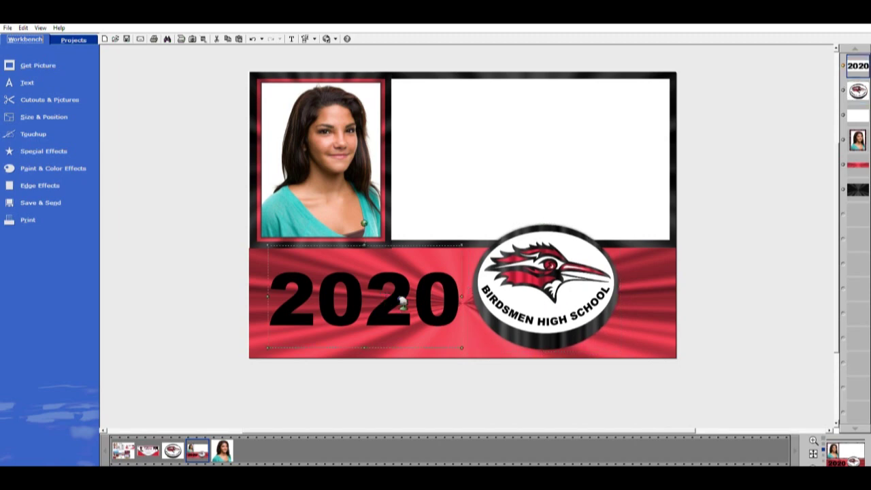
left_click_drag(402, 304, 393, 304)
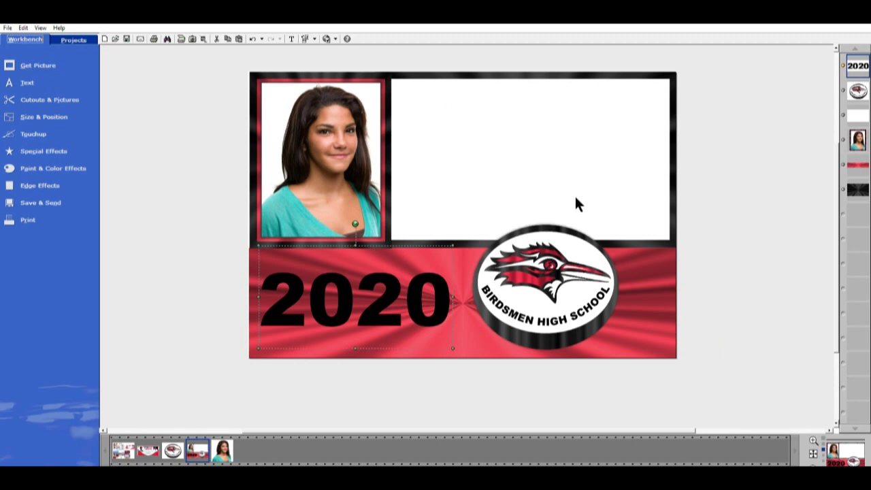
- Lower the bottom edge of the black panel behind the white rectangle slightly towards the red band
left_click(745, 273)
left_click(407, 242)
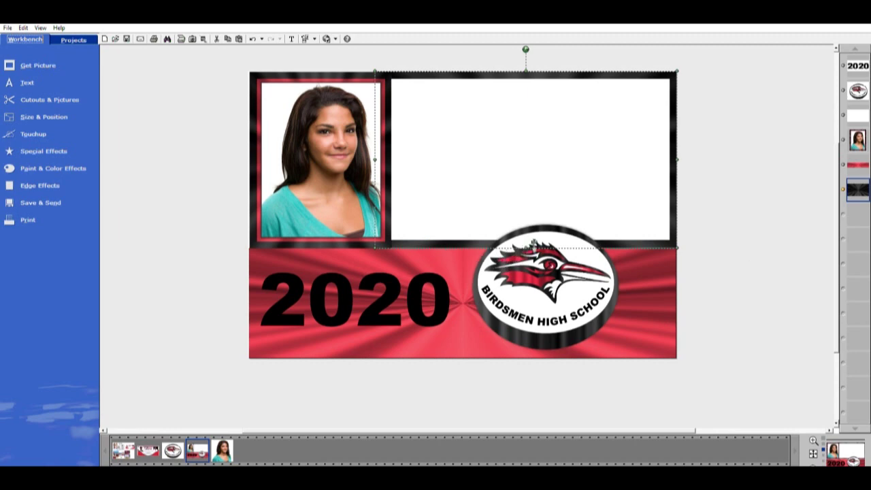
left_click(534, 243)
left_click(535, 243)
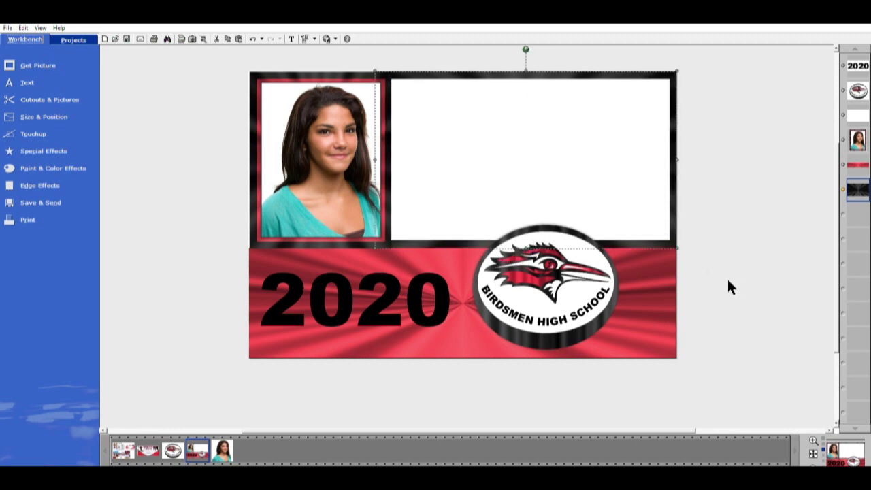
- Nudge the framed portrait and enlarge it slightly so its frame reaches the page's upper-left corner
left_click(258, 214)
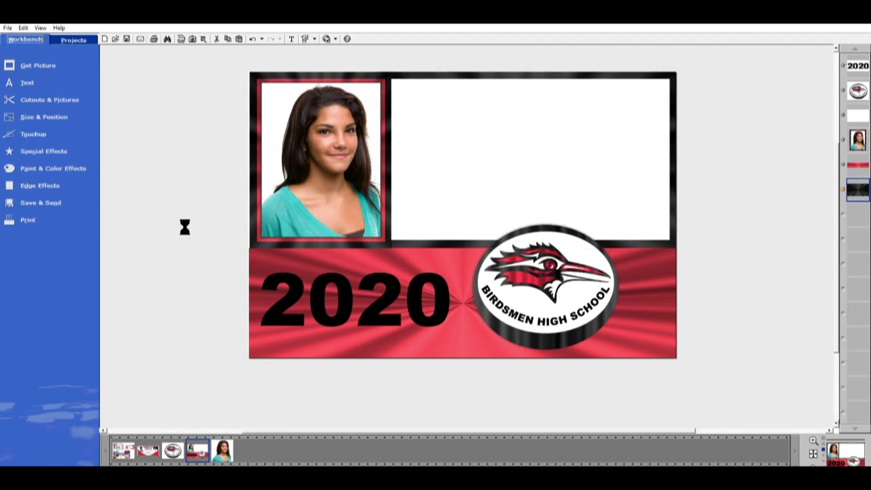
left_click(258, 227)
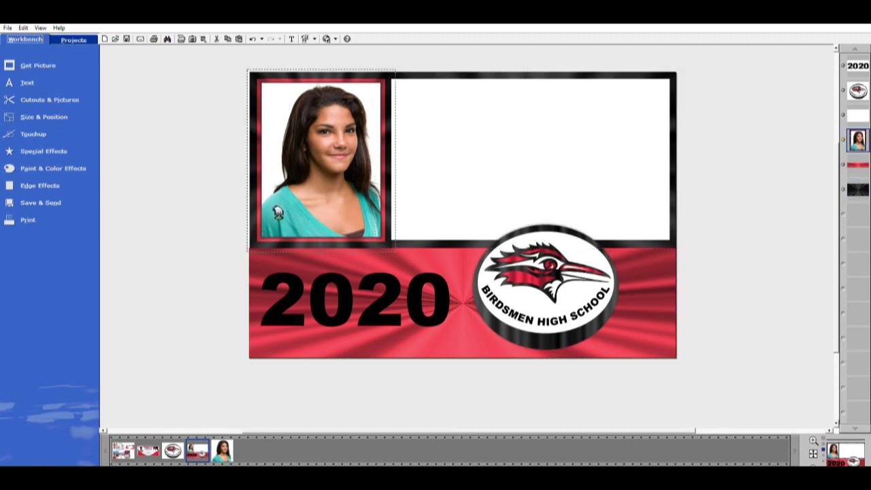
left_click_drag(278, 212, 277, 213)
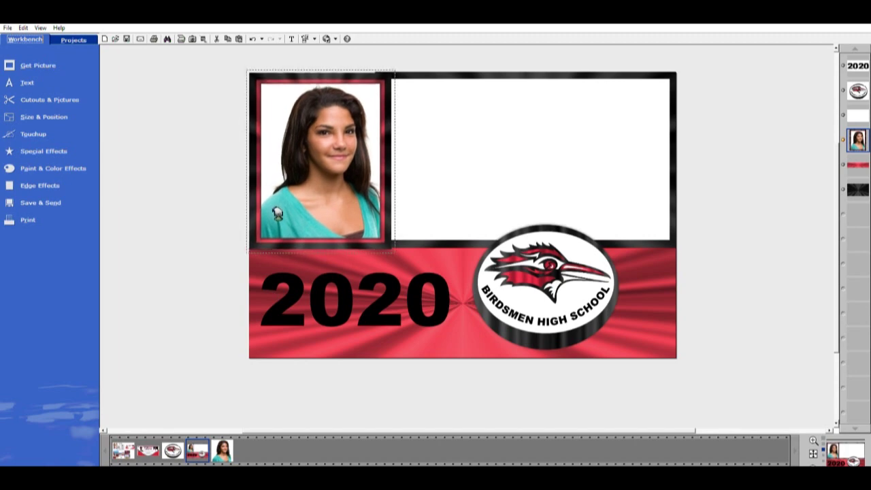
left_click_drag(250, 68, 248, 64)
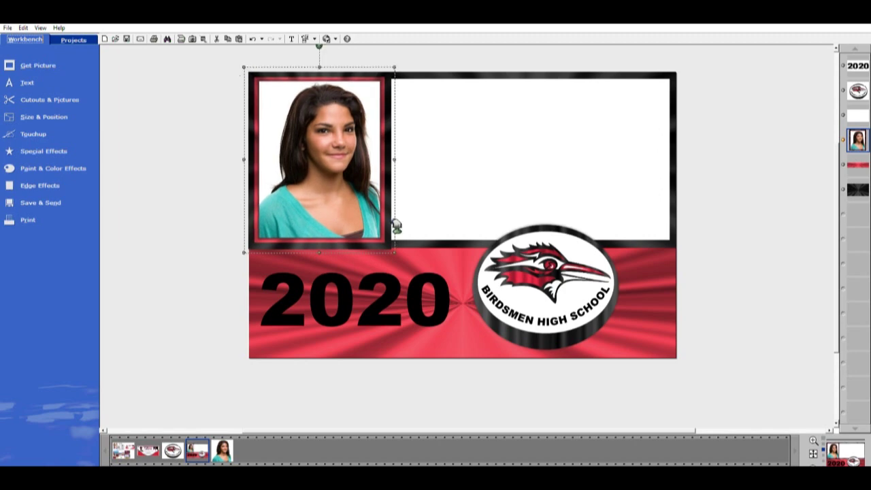
- Extend the bottom edge of the black panel down behind the red band
left_click(432, 237)
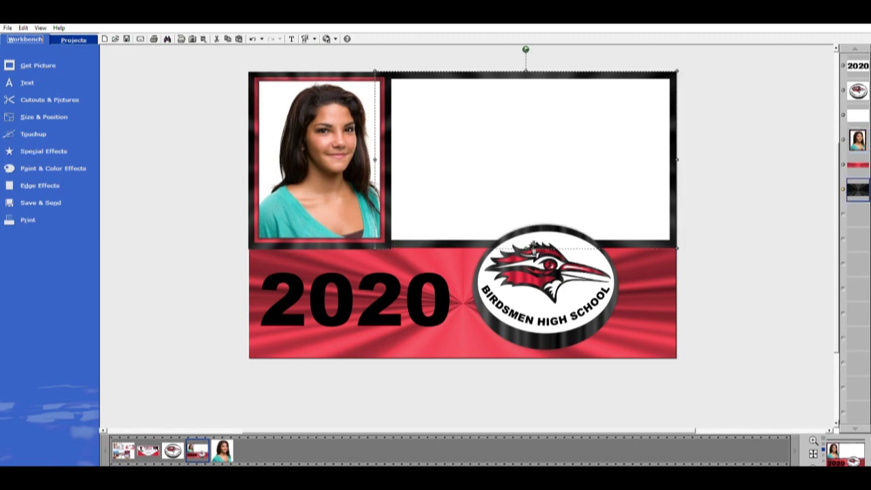
left_click(533, 242)
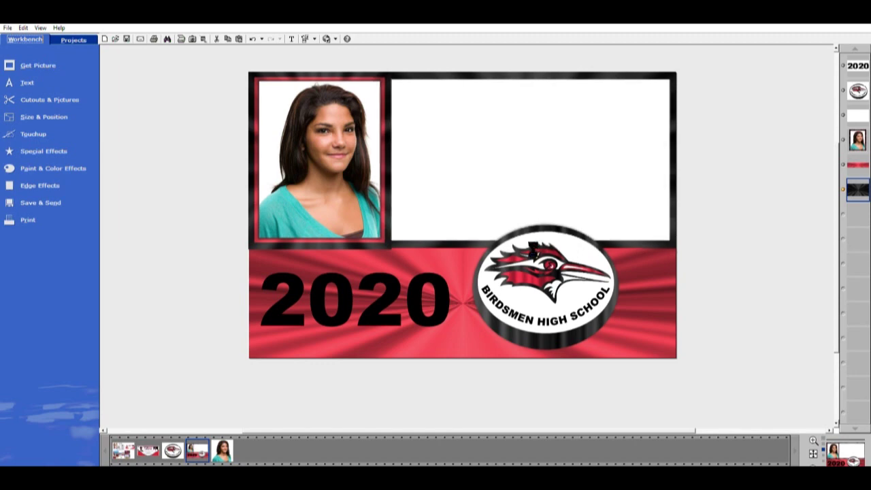
left_click(721, 302)
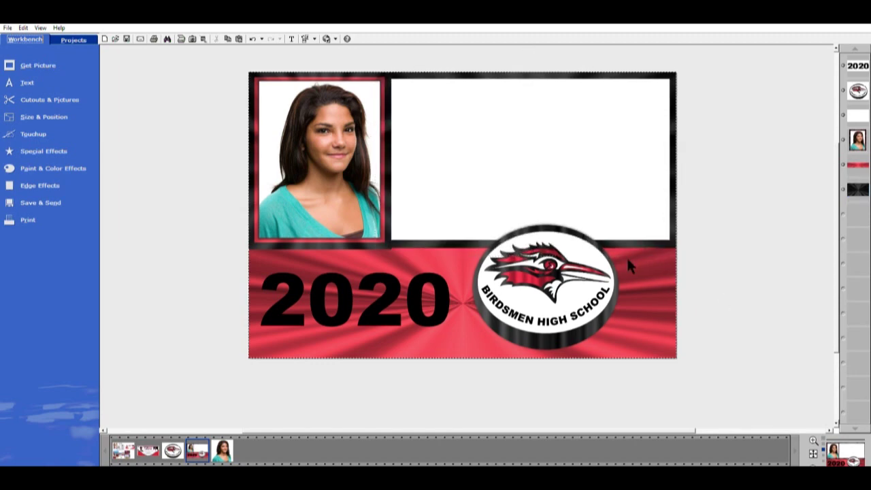
left_click(467, 241)
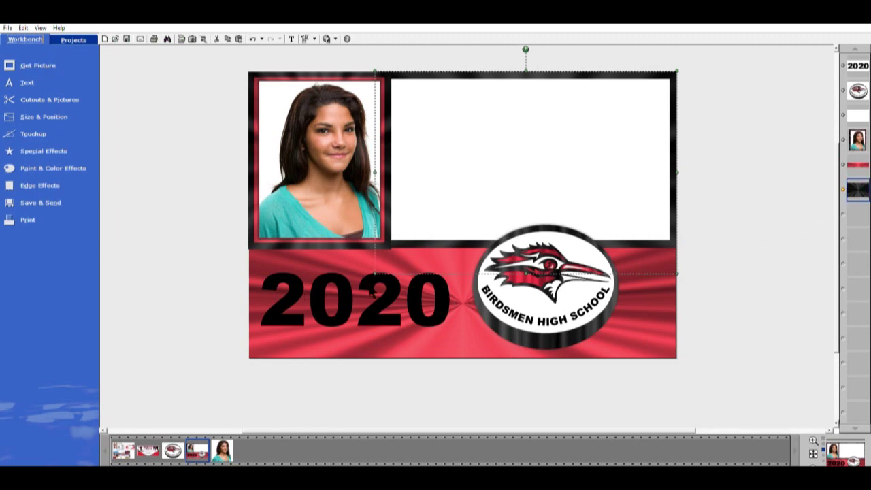
- Lower the red band's top edge slightly to line up with the bottom of the portrait frame, and deselect it
left_click(441, 325)
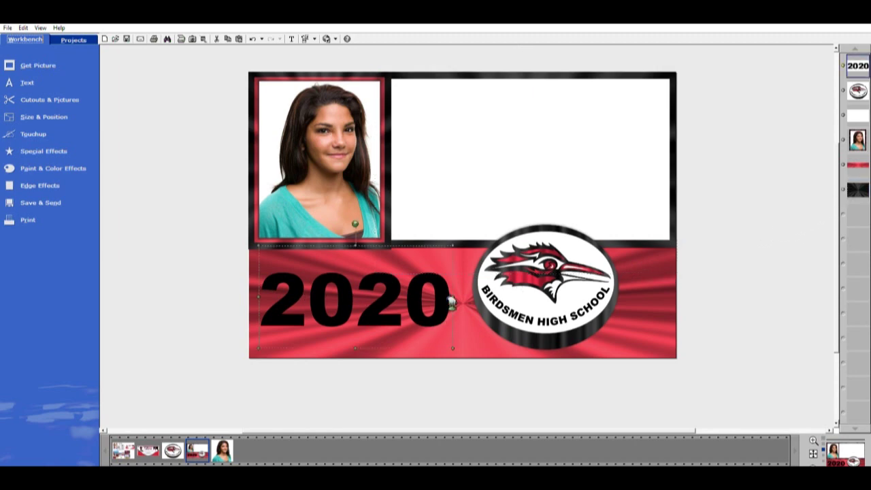
left_click(466, 250)
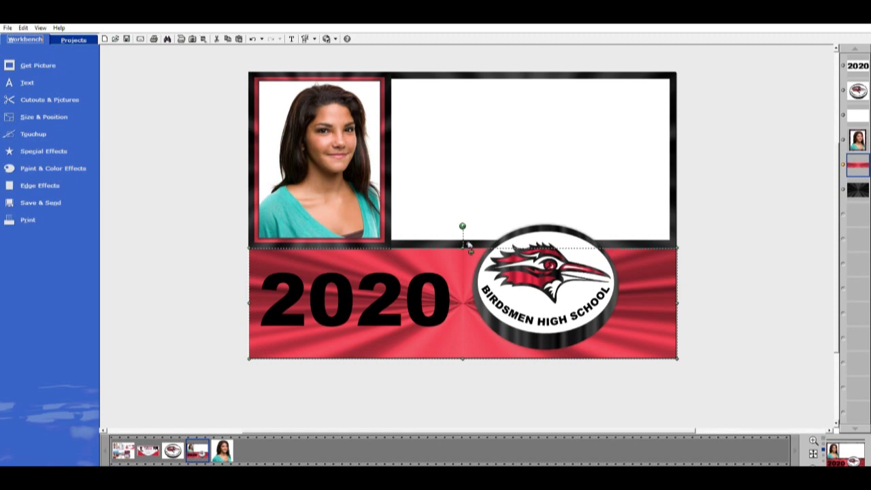
left_click_drag(470, 248, 469, 252)
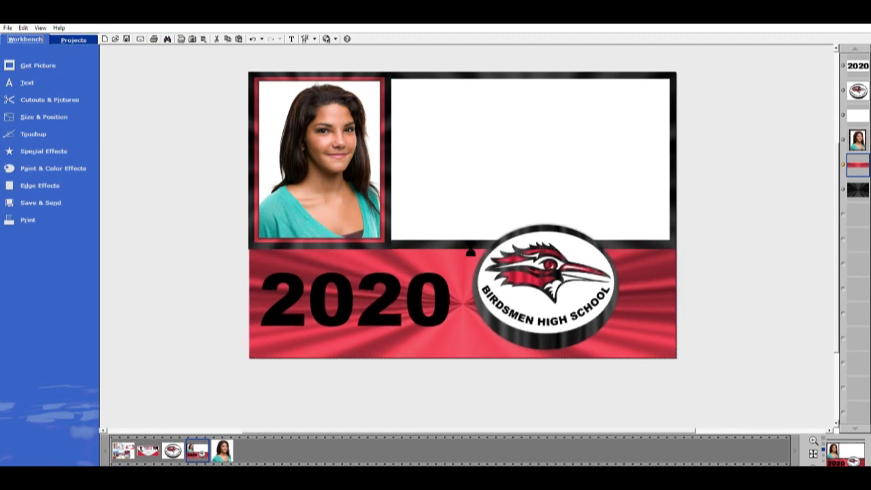
left_click(735, 306)
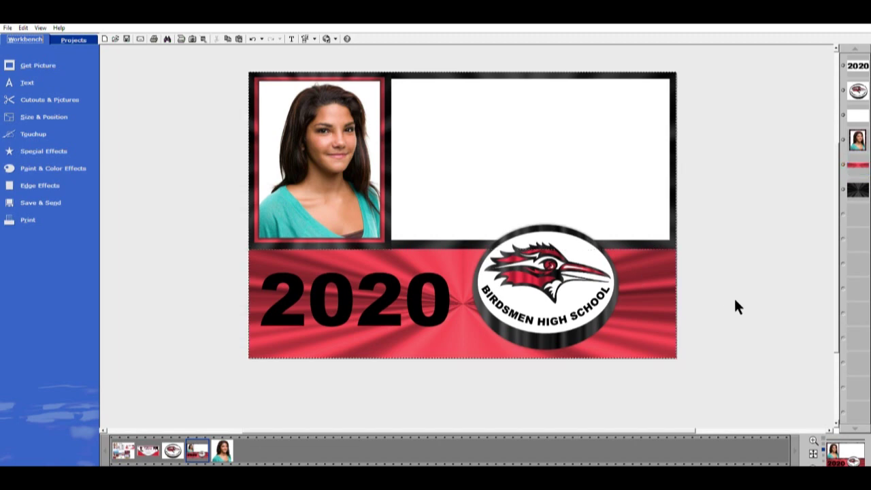
- Lower the bottom edge of the white rectangle slightly towards the red band, and deselect it
left_click(585, 208)
left_click_drag(539, 236, 535, 236)
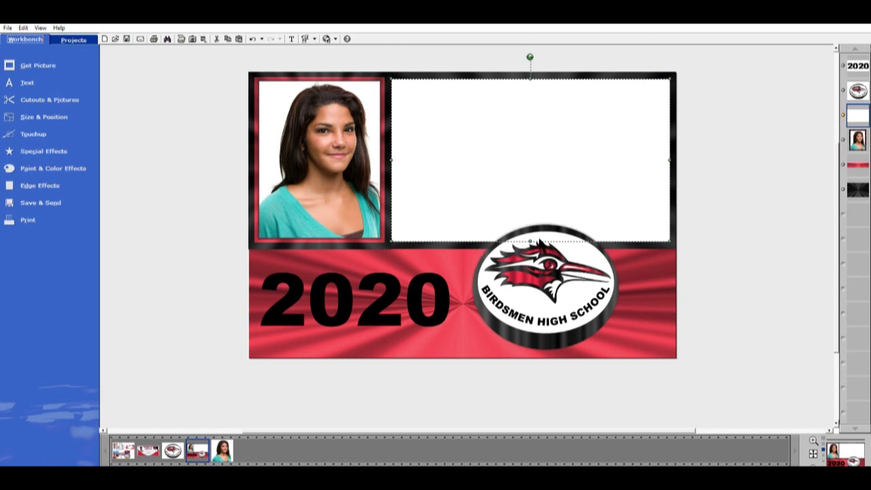
left_click_drag(535, 238, 535, 237)
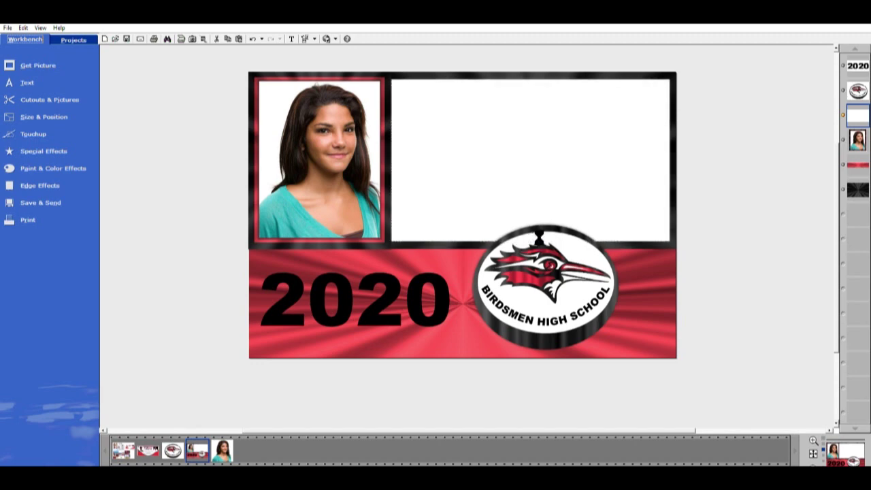
left_click(741, 293)
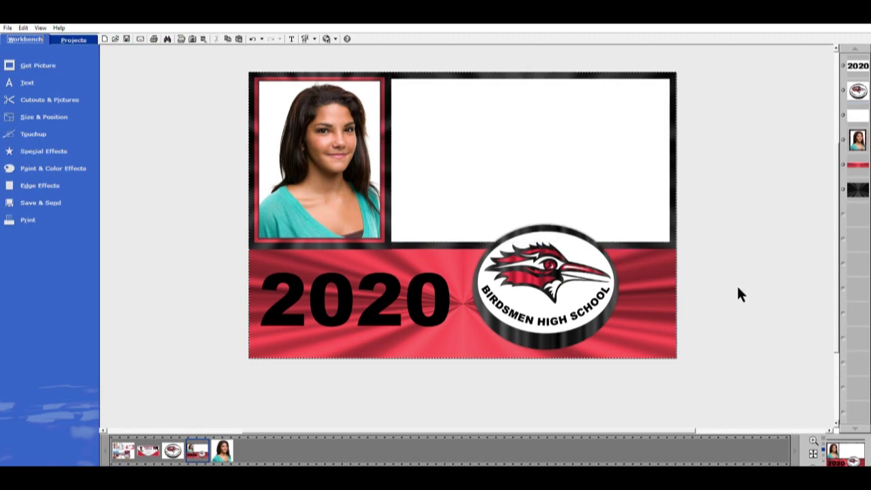
- Add a horizontal alignment guide along the top edge of the red band
left_click(40, 113)
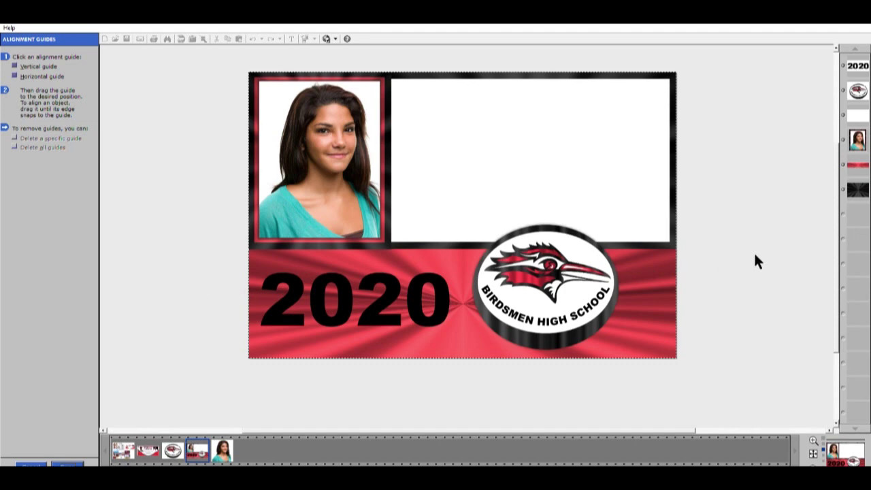
left_click(27, 77)
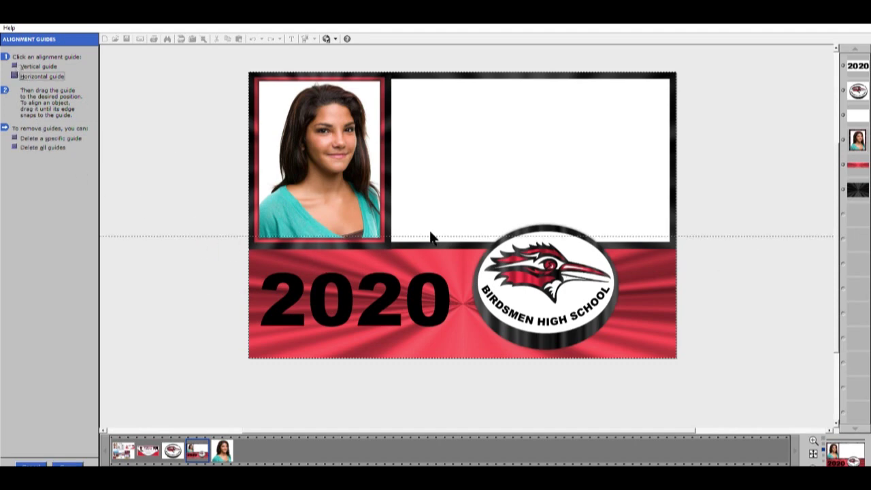
left_click_drag(439, 234, 440, 248)
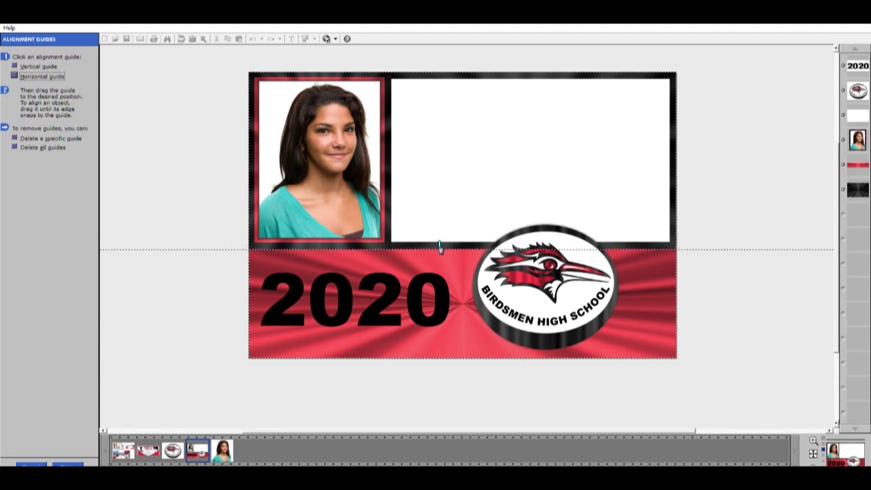
left_click(674, 242)
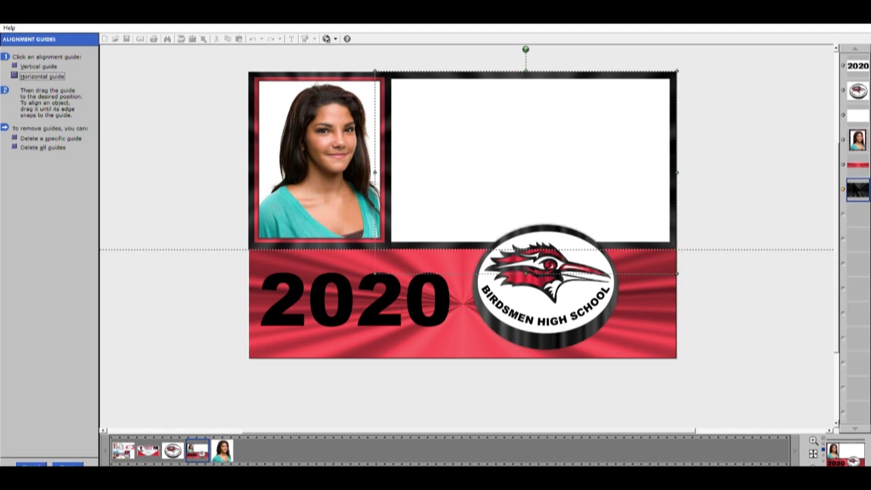
left_click(65, 459)
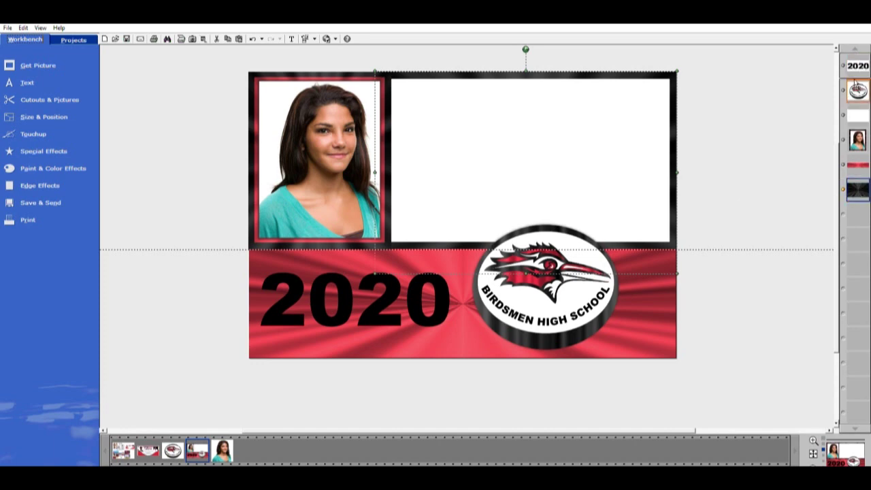
- Bring the black panel in front of the portrait and raise its bottom edge to the horizontal guide
left_click(843, 129)
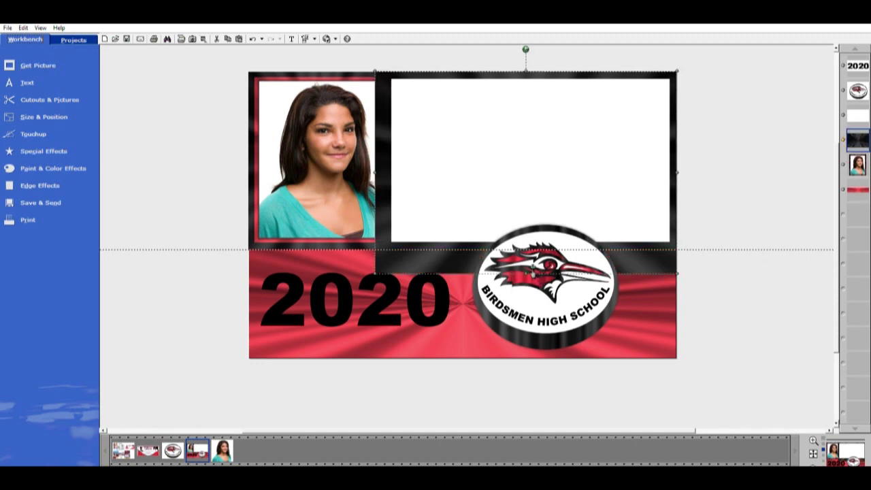
left_click_drag(534, 273, 529, 247)
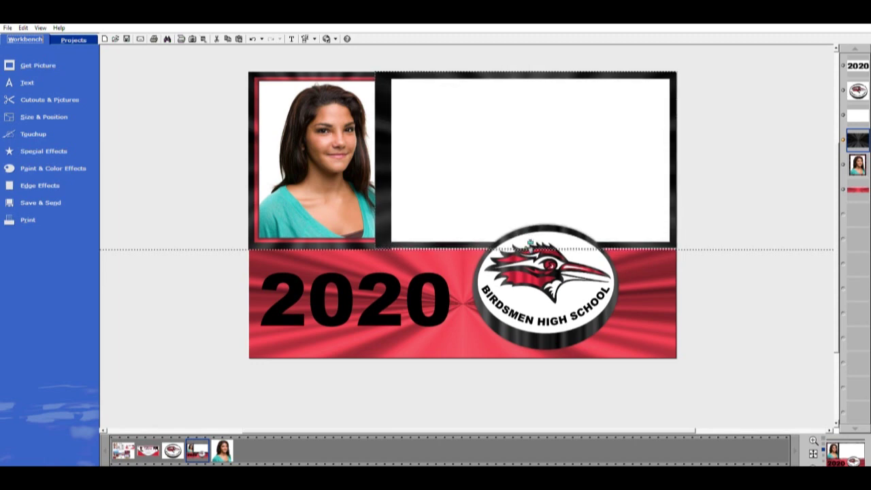
left_click(752, 320)
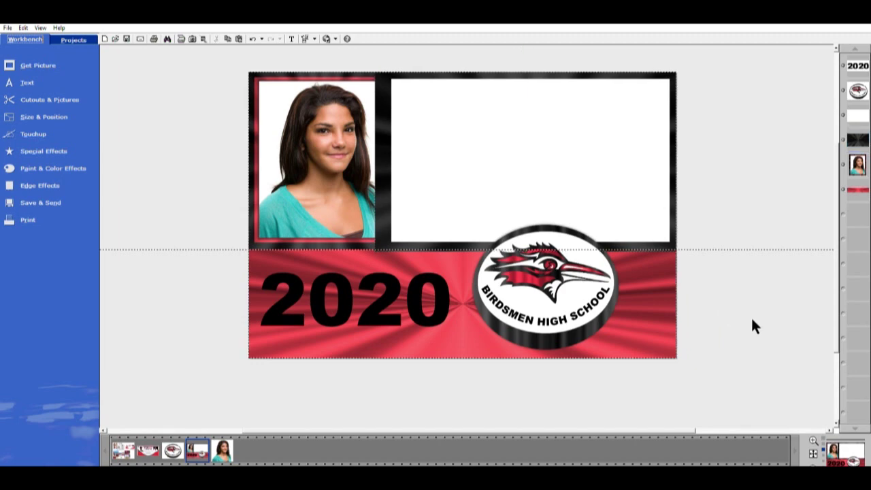
- Pull the black panel's left edge slightly right and extend the white rectangle's left edge towards the portrait
left_click(392, 232)
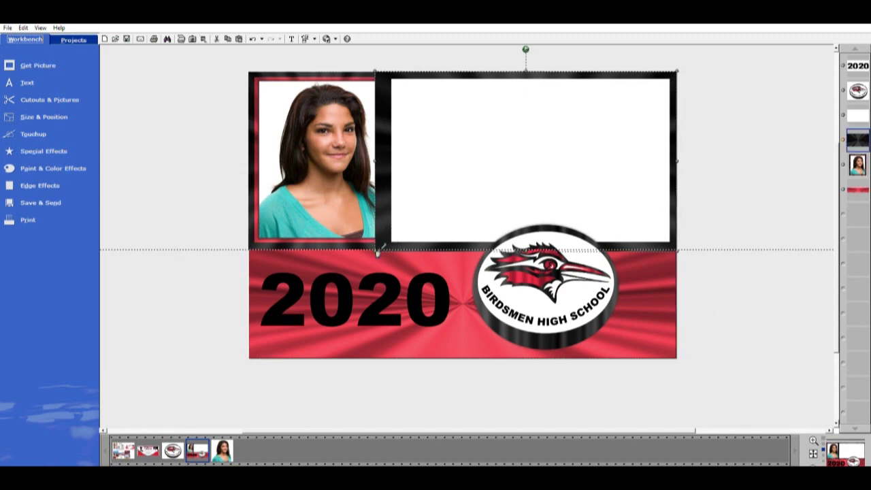
left_click_drag(377, 251, 382, 249)
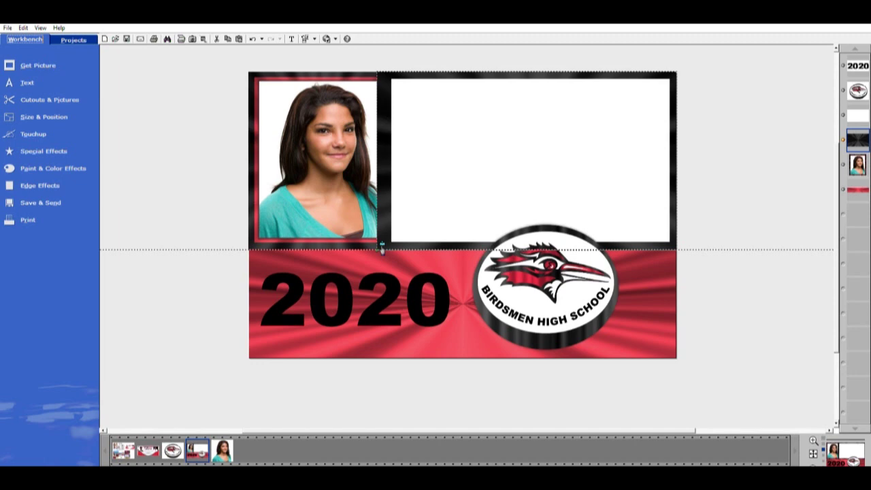
left_click(747, 336)
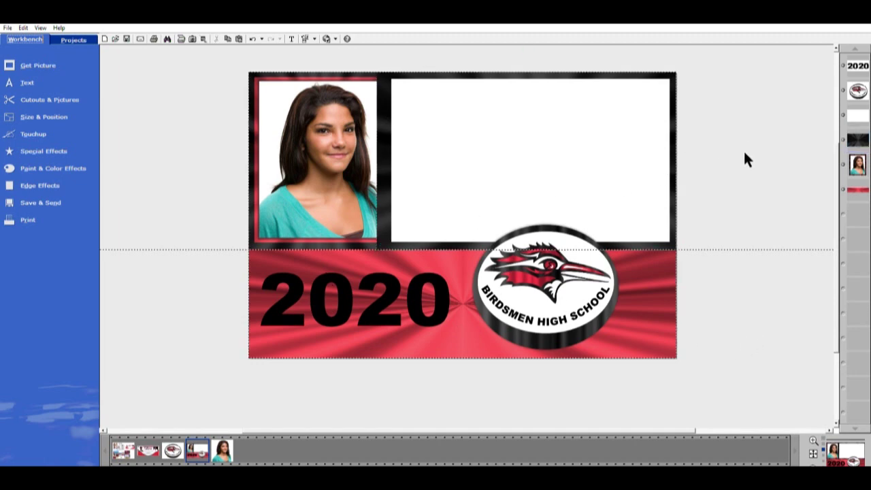
left_click_drag(434, 146, 397, 154)
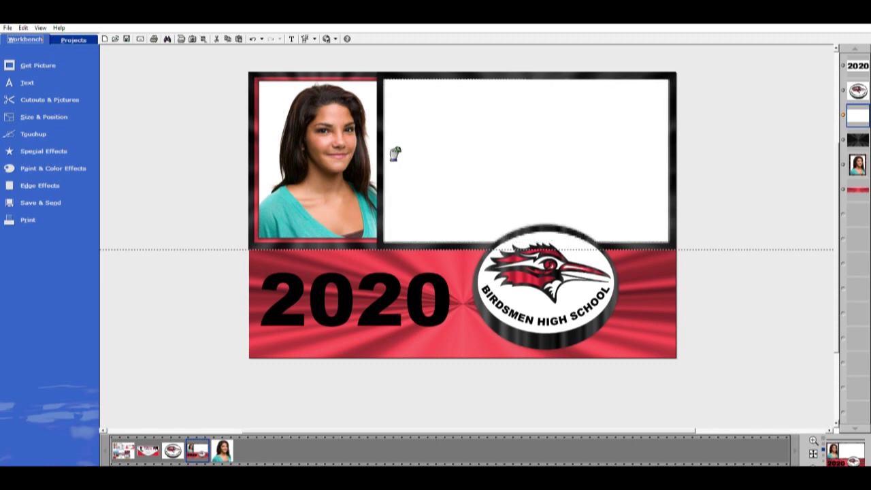
left_click(781, 142)
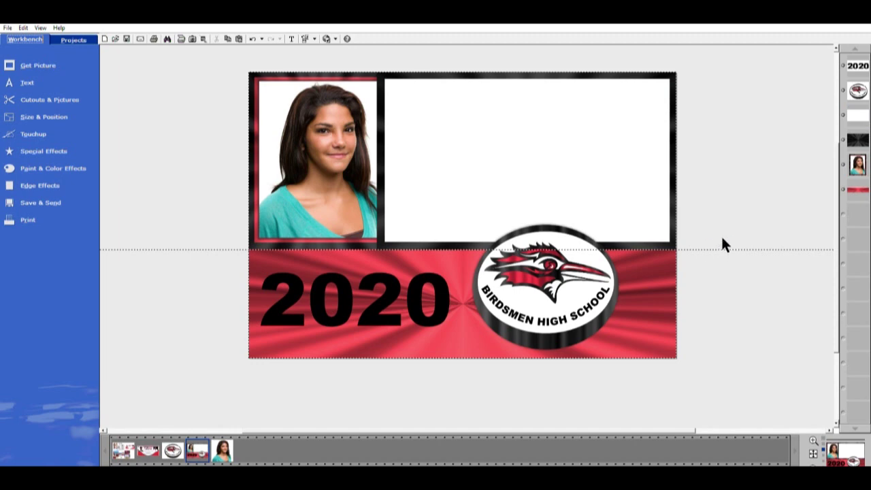
- Move the horizontal guide below the page, and pull the left edges of the black panel and white rectangle to the portrait frame's right edge
left_click_drag(729, 248, 716, 413)
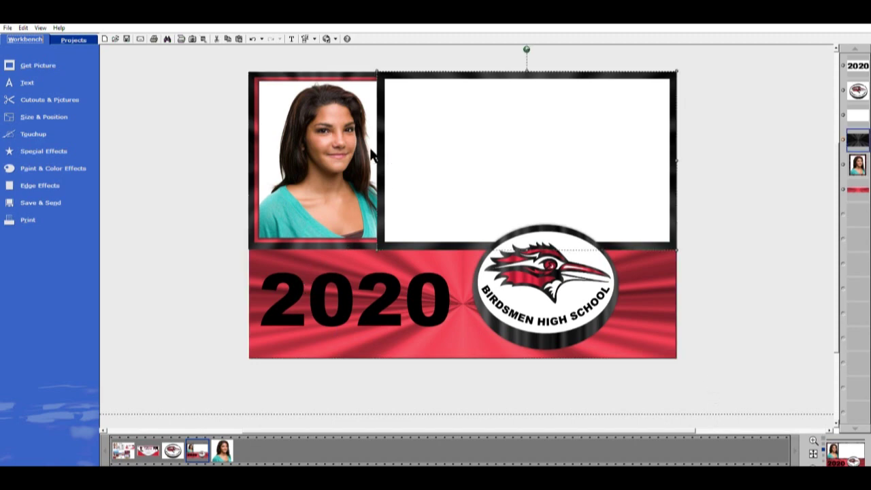
left_click_drag(378, 161, 397, 156)
left_click(407, 161)
left_click(426, 160)
left_click(626, 309)
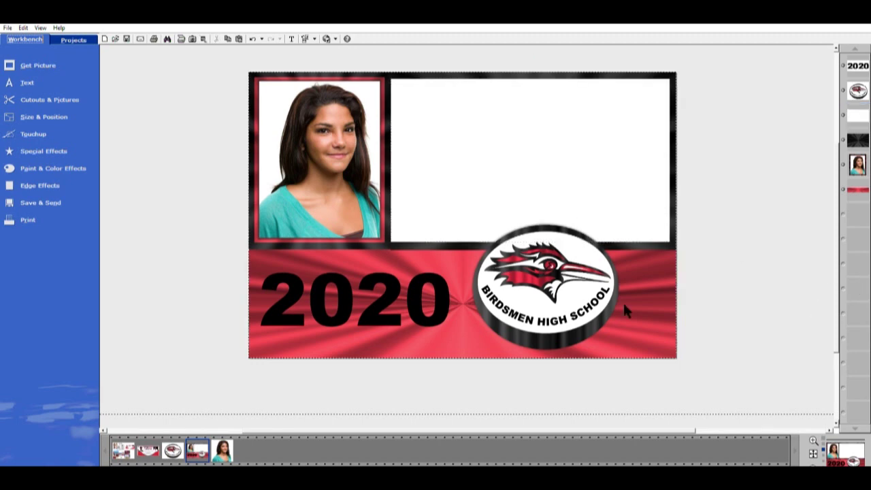
- Fine-tune the black panel's left edge so it meets the portrait frame without a gap, and deselect it
left_click(305, 245)
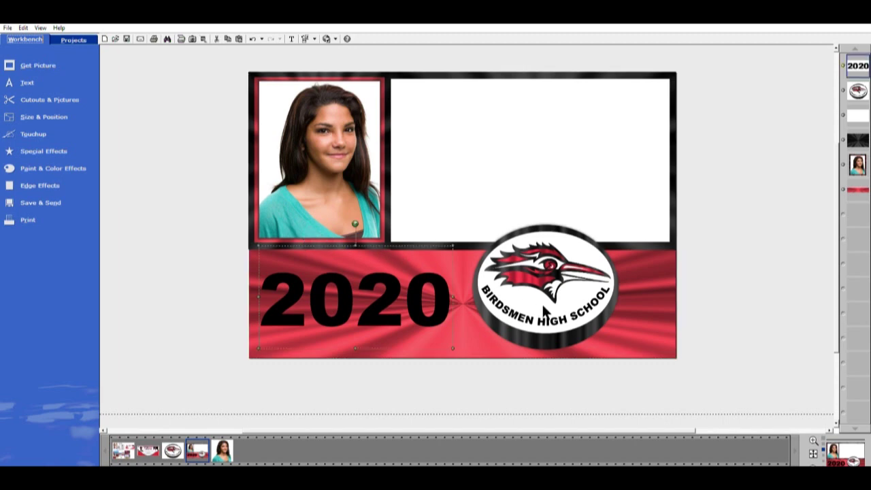
left_click(470, 244)
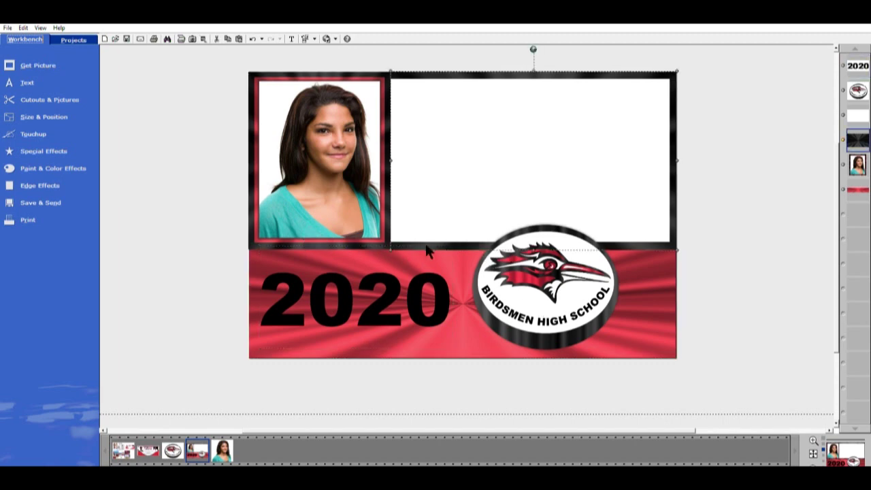
left_click(398, 251)
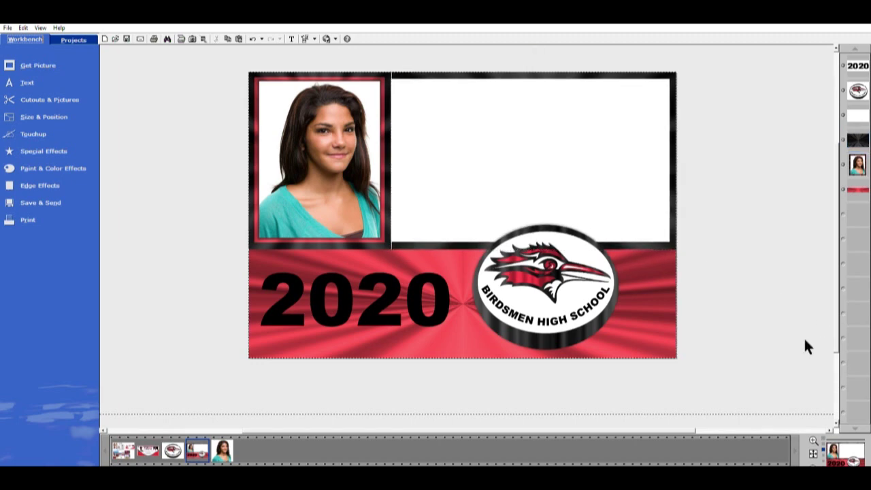
left_click(603, 171)
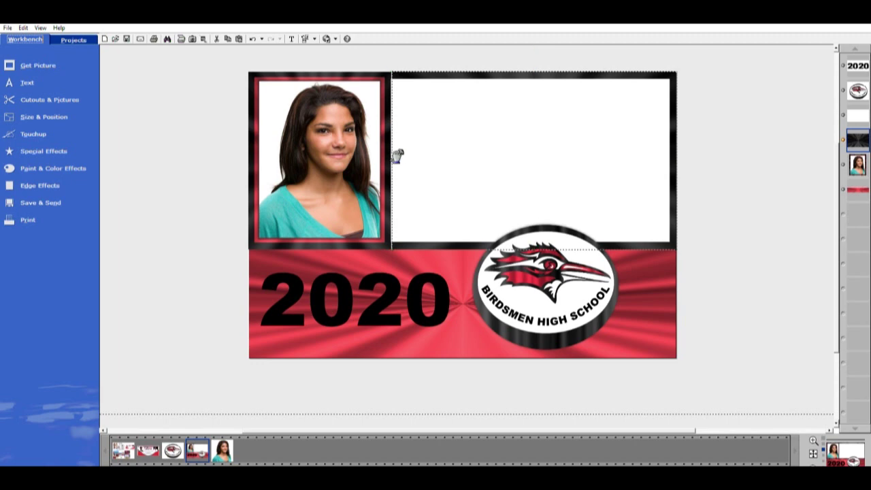
left_click(742, 274)
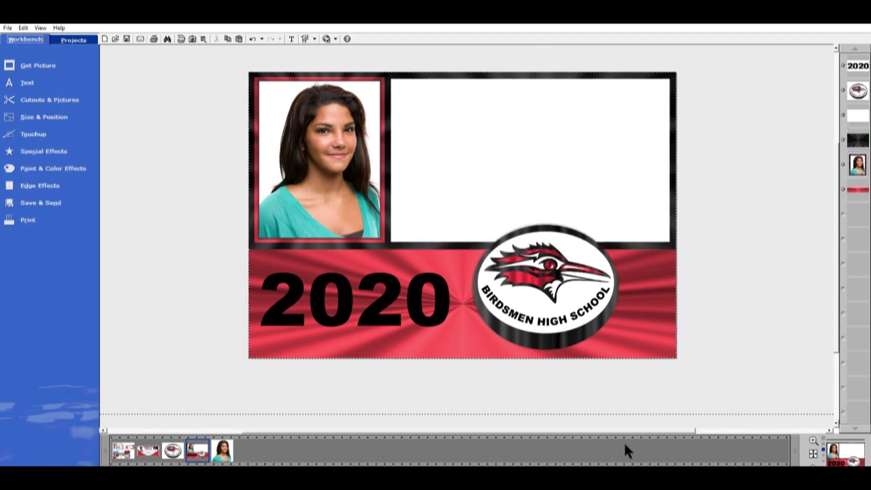
- Duplicate the 2020 text and fill the copy with solid white sampled from the white rectangle
left_click(382, 315)
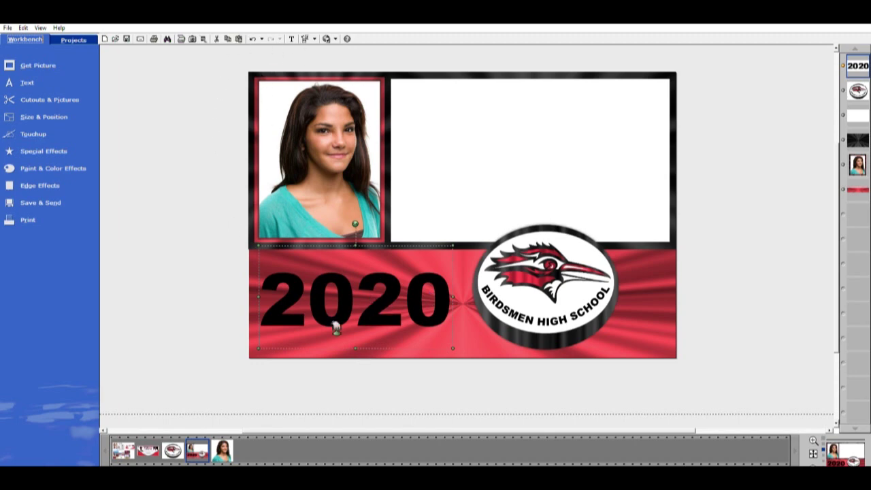
left_click(239, 38)
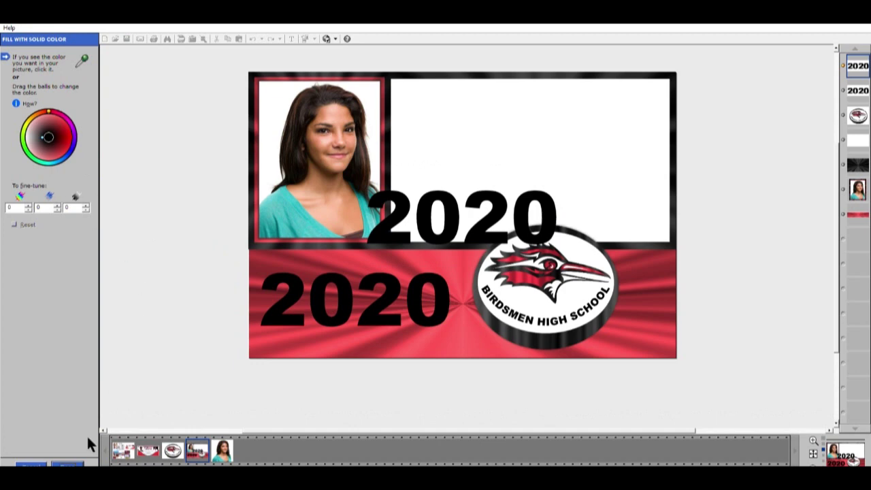
left_click(613, 145)
left_click(68, 464)
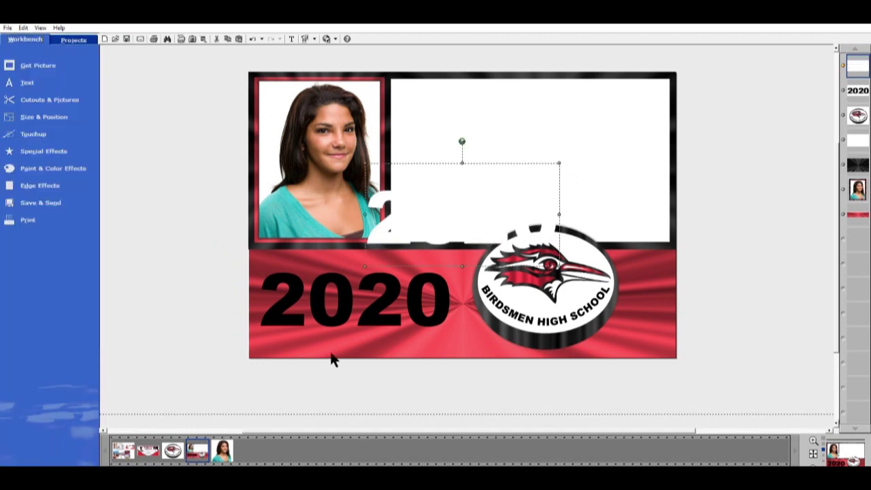
- Place the white 2020 copy behind the black text, offset slightly down and left as a shadow
left_click_drag(457, 222, 351, 302)
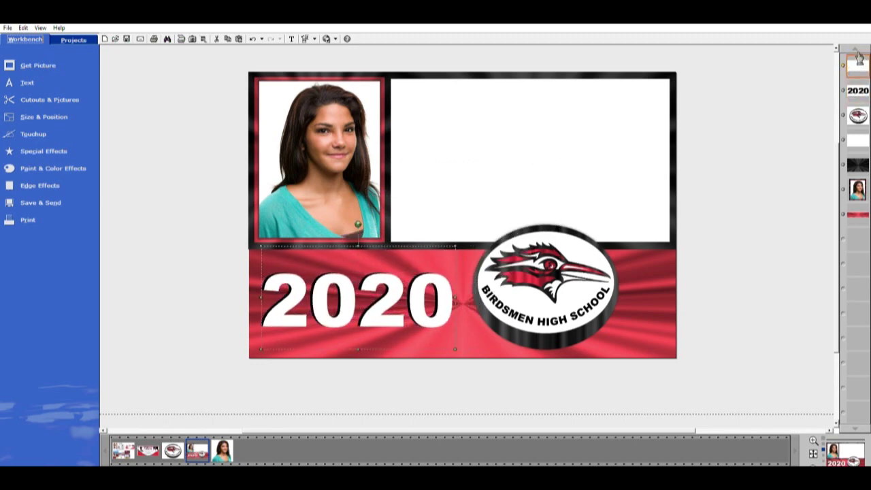
left_click_drag(859, 58, 859, 97)
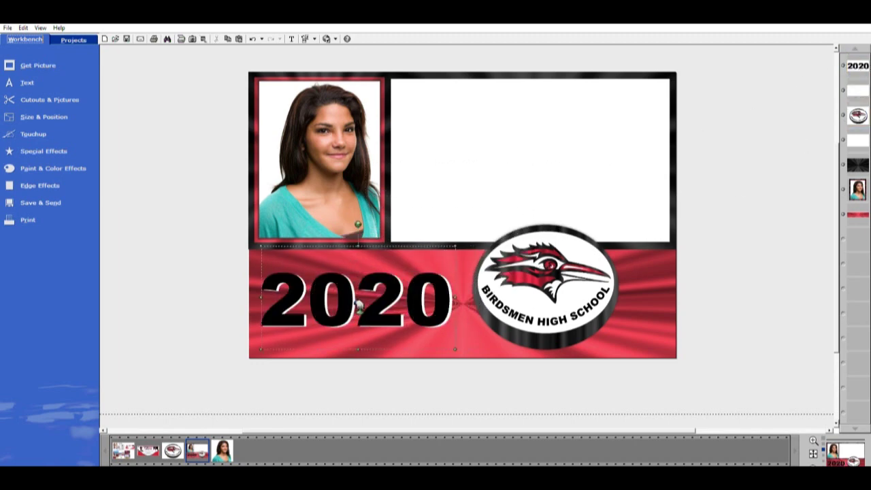
left_click_drag(359, 308, 355, 310)
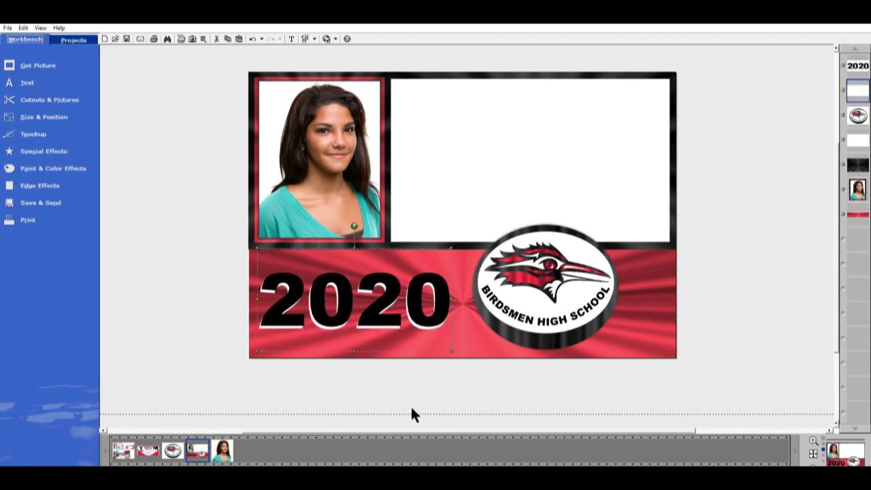
left_click(204, 363)
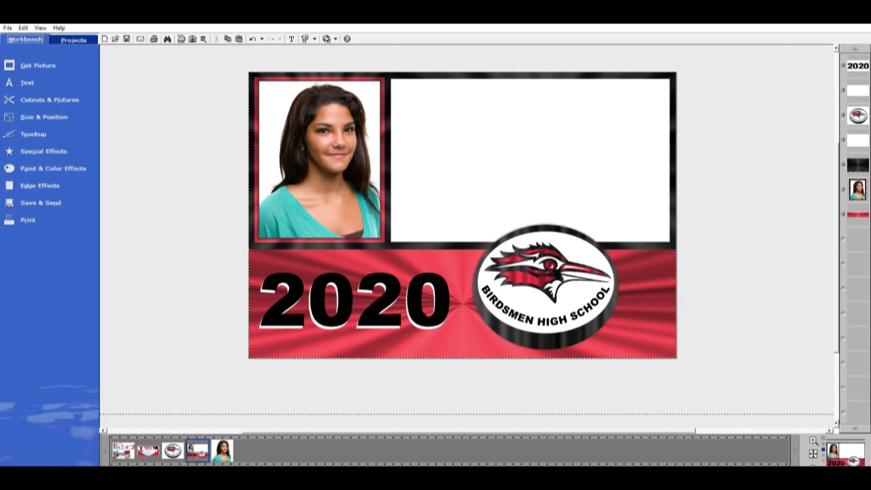
- Fill the black 2020 text with the silver metallic gradient pattern in the radiating-rays style
left_click(428, 322)
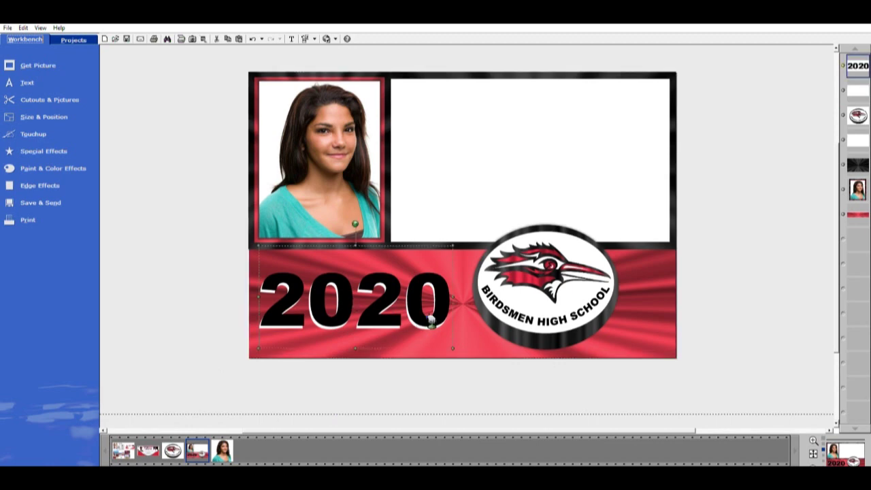
left_click(45, 163)
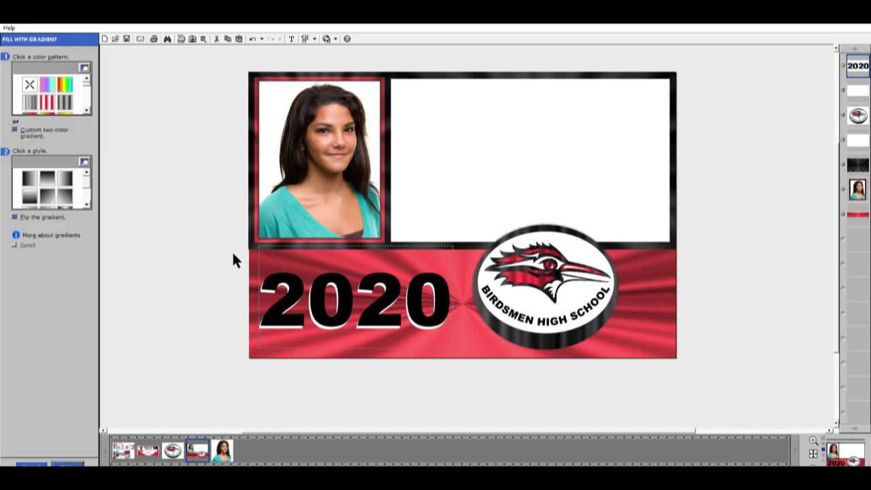
left_click(31, 101)
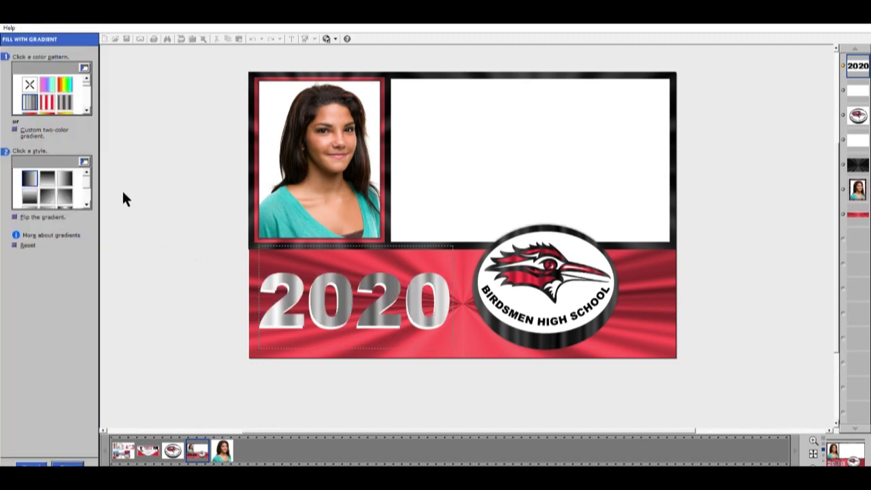
left_click_drag(87, 178, 87, 201)
left_click(70, 179)
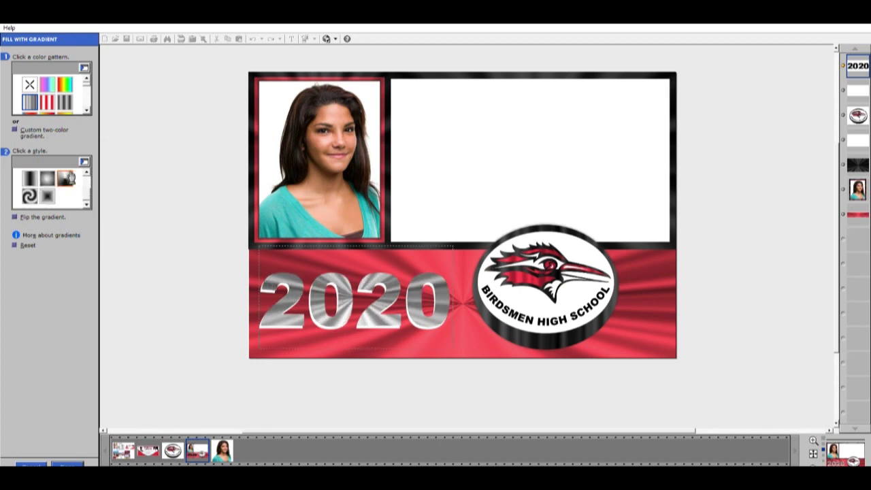
left_click(73, 463)
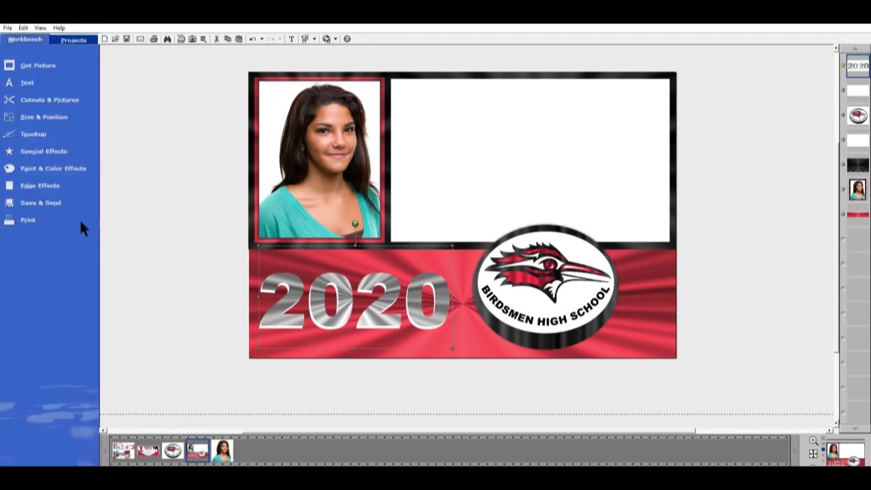
- Darken the silver metallic 2020 text by lowering its color lightness and setting its brightness to -62
left_click(72, 169)
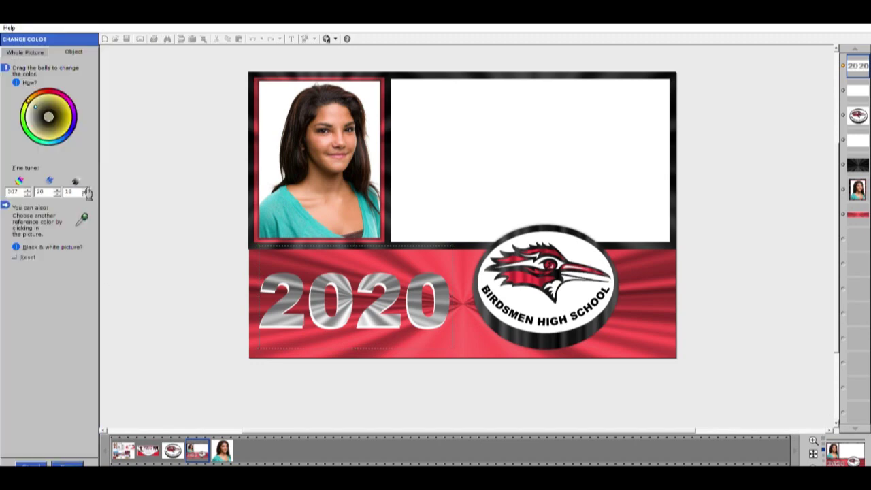
left_click(87, 194)
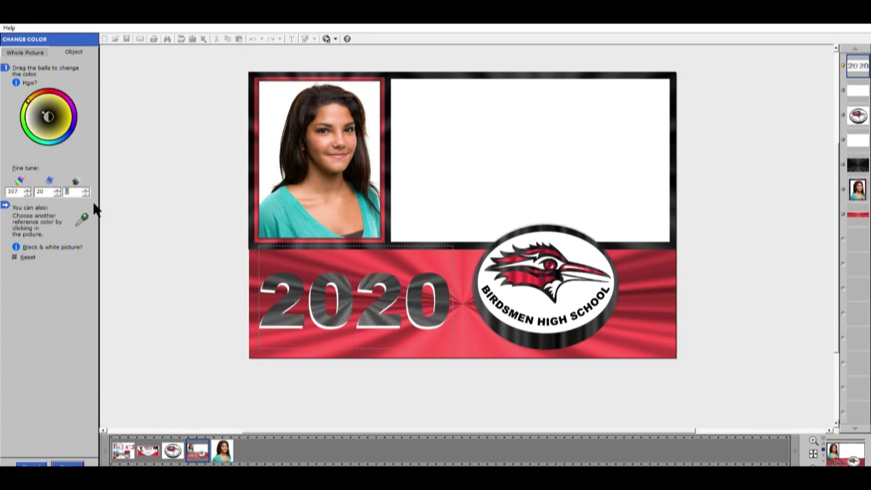
left_click(67, 465)
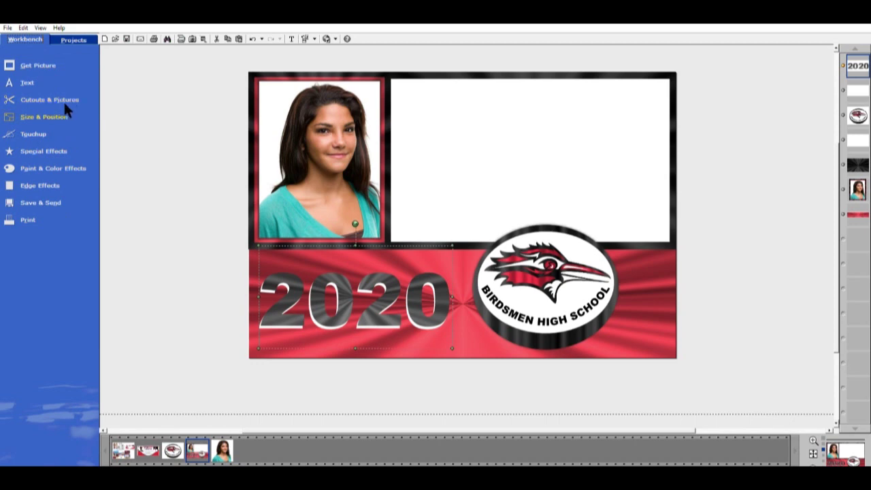
left_click(30, 131)
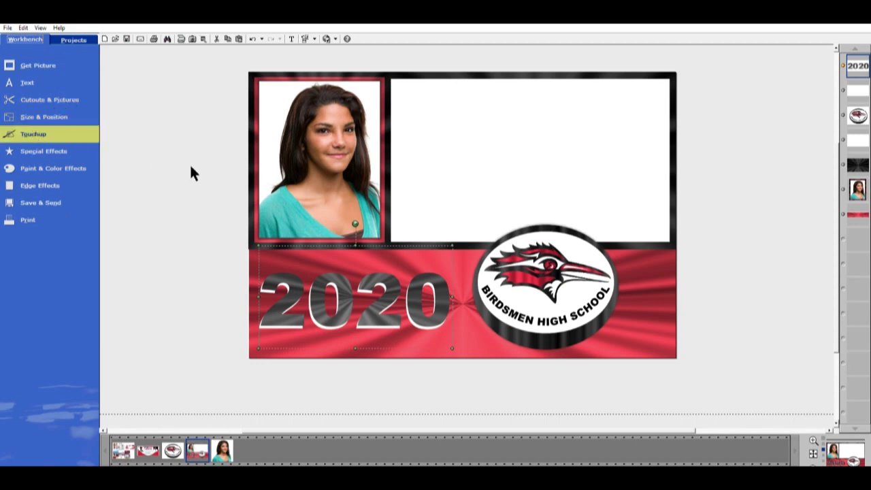
left_click_drag(37, 134, 26, 134)
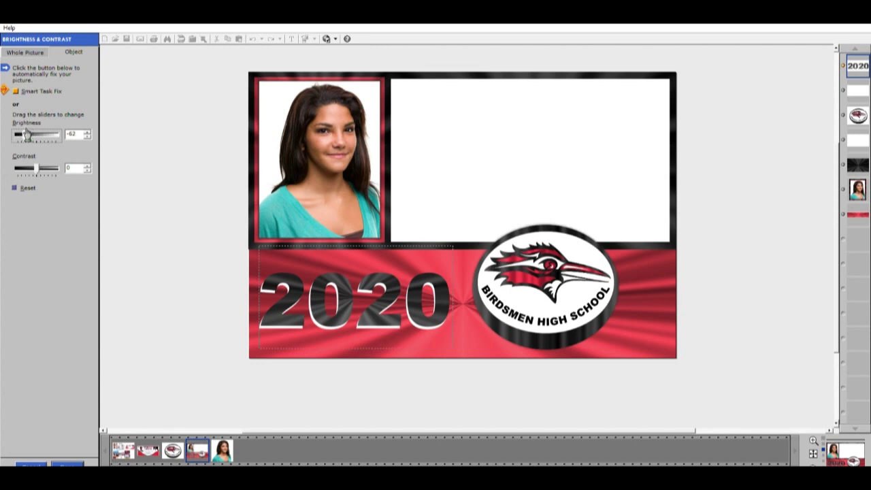
left_click(71, 464)
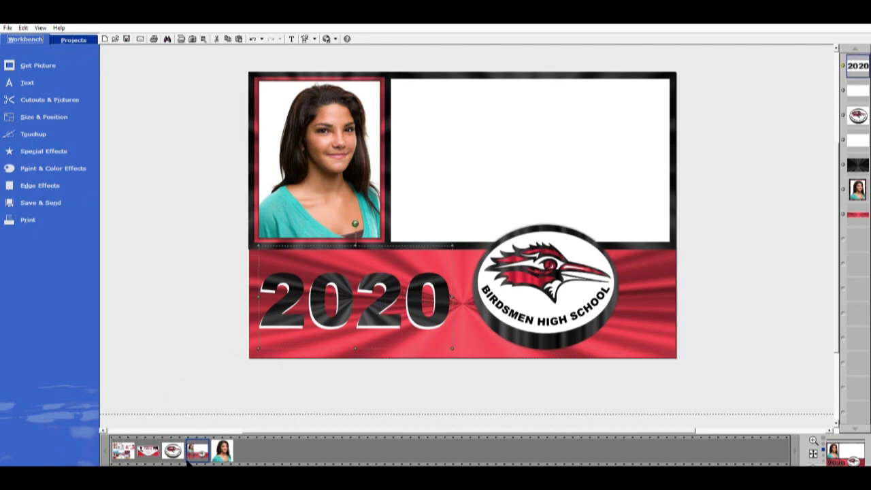
- Open the announcement wording page and move the parents' lines, the graduate's name and the ceremony details higher on it, closely spaced
left_click(124, 449)
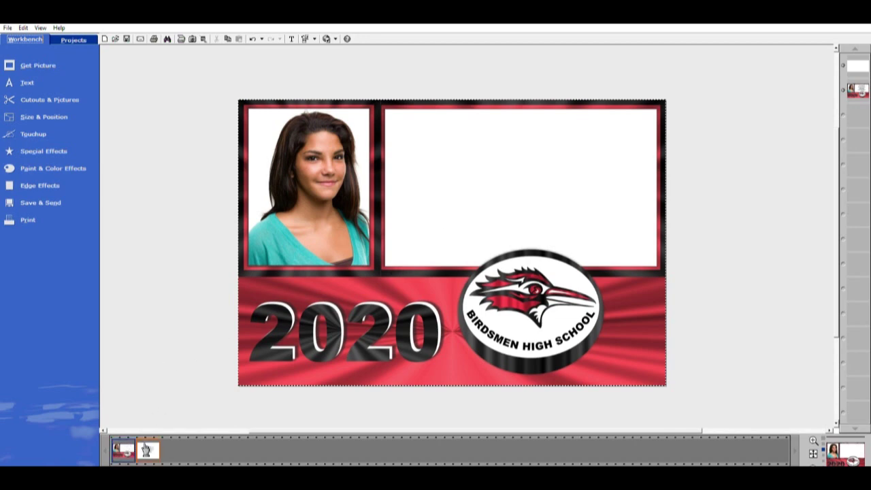
left_click(147, 450)
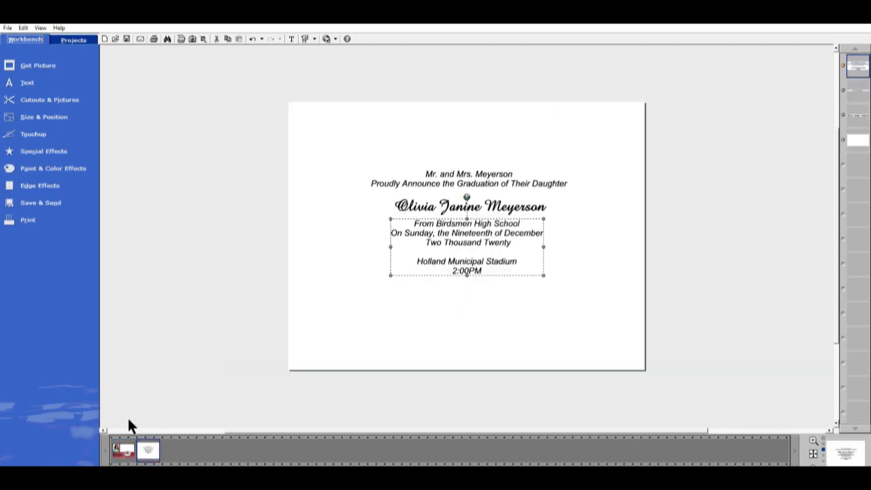
left_click(467, 176)
left_click_drag(489, 175, 489, 157)
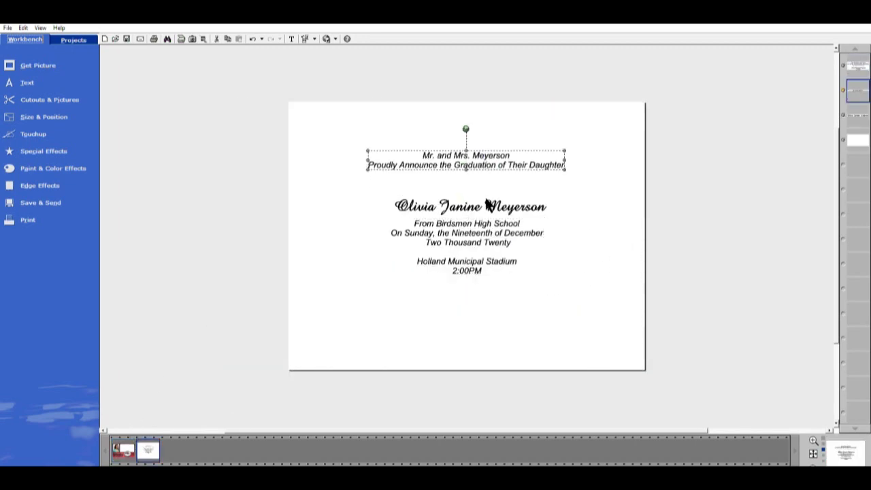
left_click(490, 206)
left_click_drag(489, 205, 485, 189)
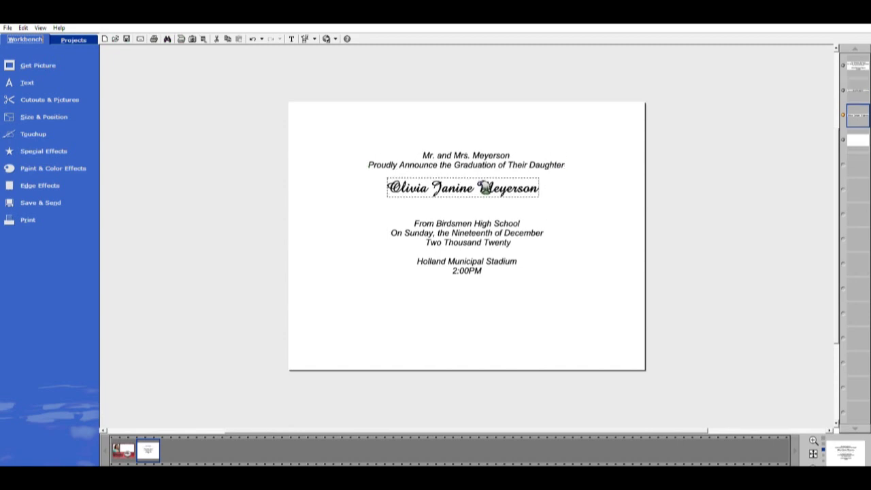
left_click(492, 232)
left_click_drag(496, 236, 490, 222)
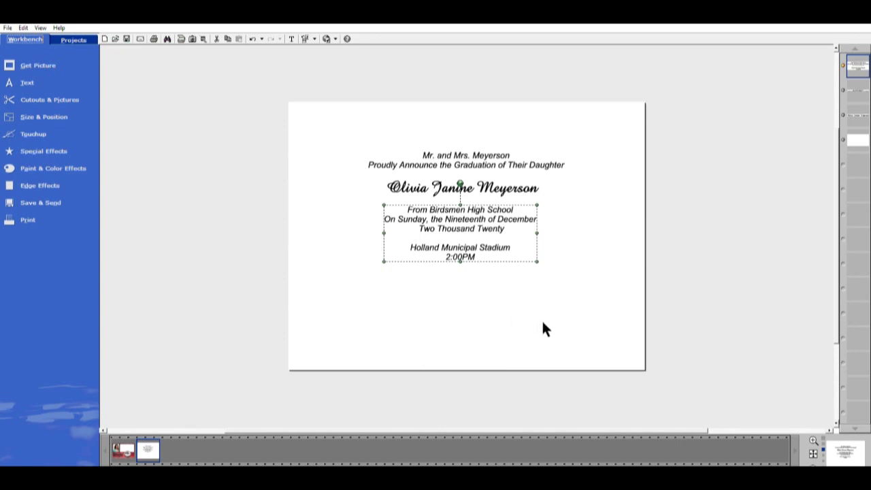
- Add a text block with the pasted Bachelor of Arts Degree announcement wording, shrink it and place it below the ceremony details
left_click(28, 80)
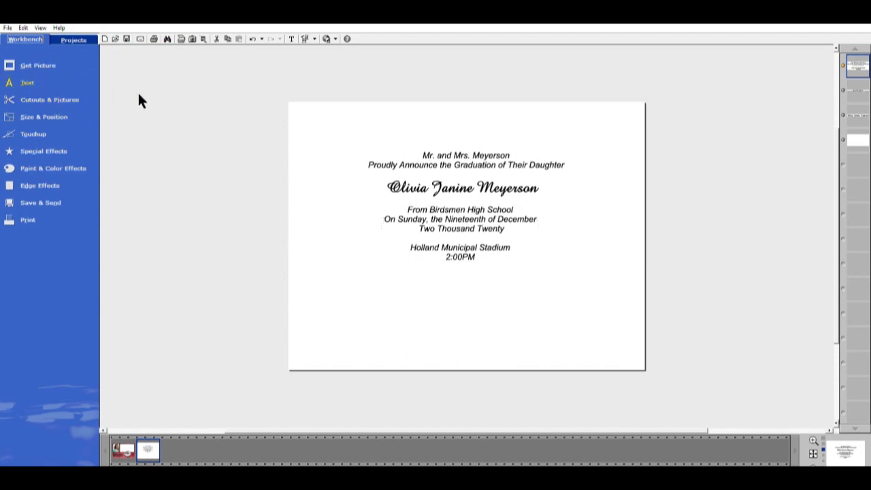
left_click_drag(504, 231, 475, 328)
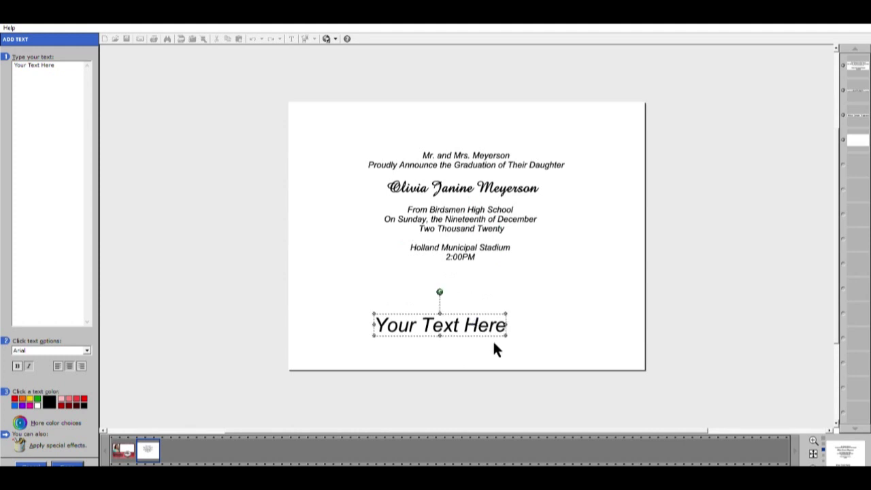
double_click(70, 65)
key("ctrl+v")
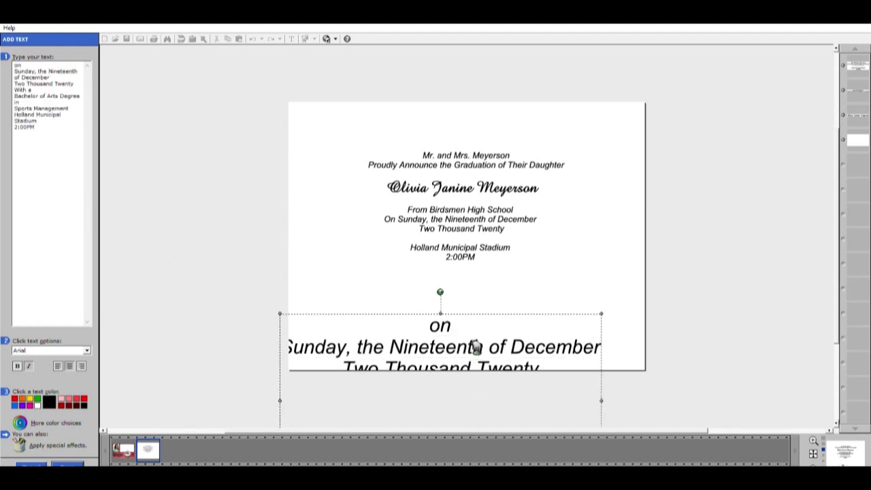
left_click_drag(474, 346, 489, 245)
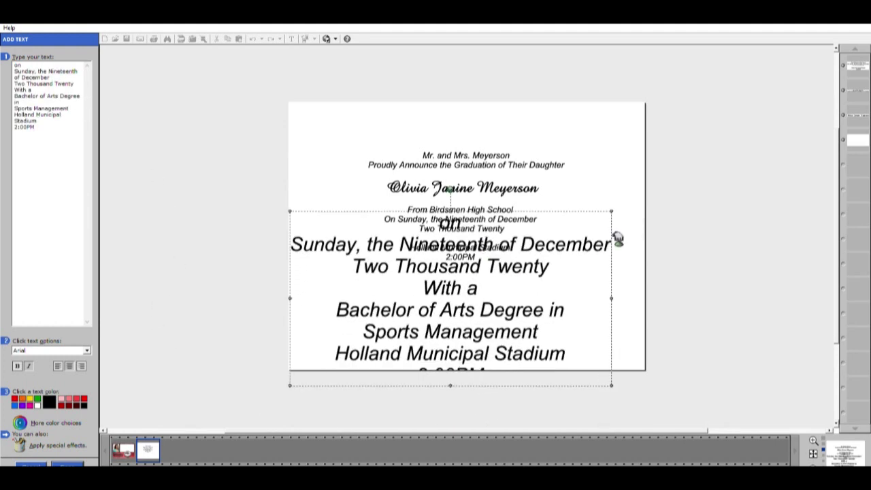
left_click(79, 463)
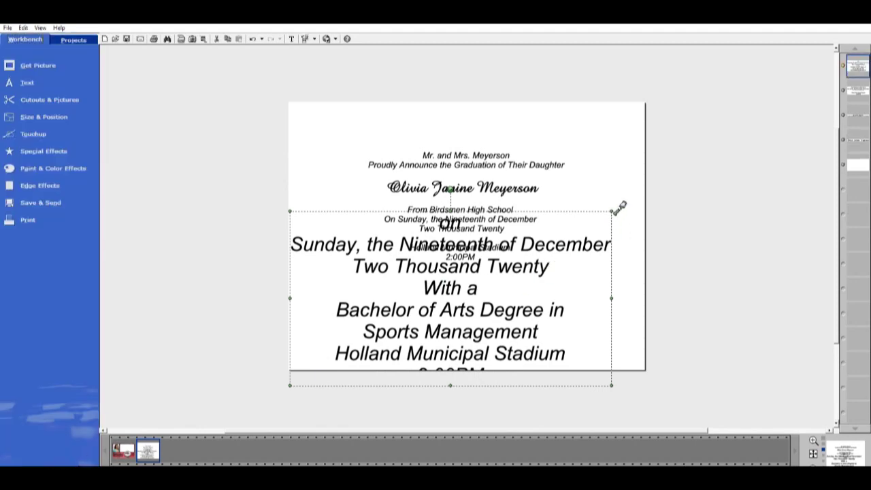
left_click_drag(619, 207, 439, 327)
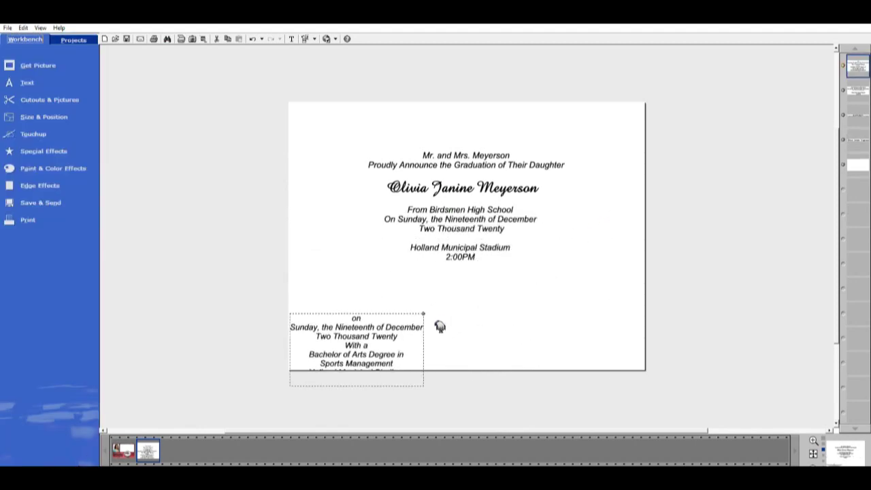
left_click_drag(368, 343, 475, 317)
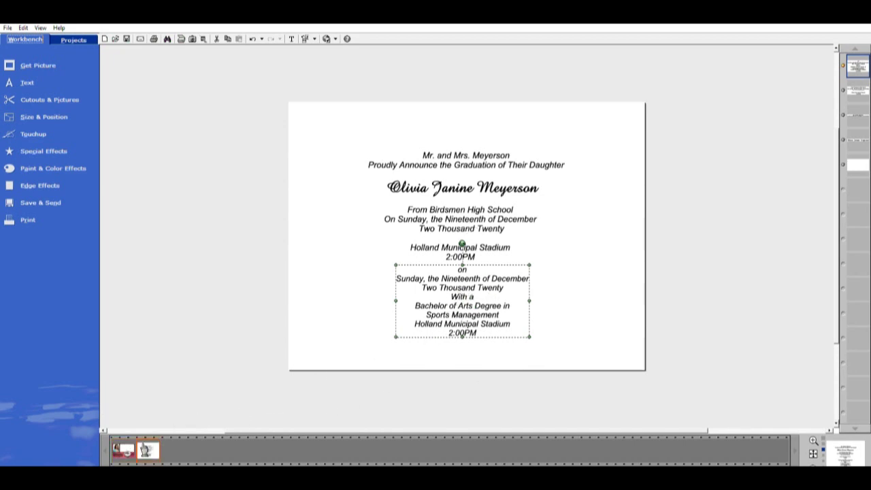
- Delete the pasted Bachelor of Arts Degree text block
left_click(396, 182)
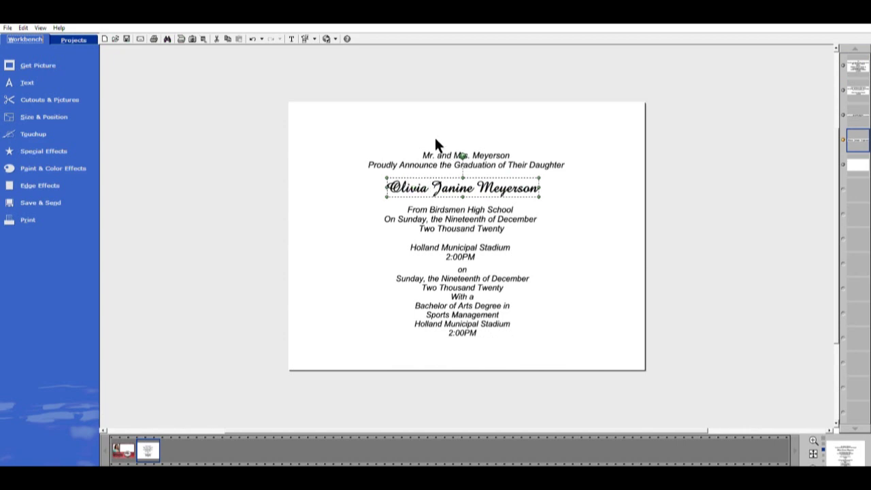
left_click(457, 321)
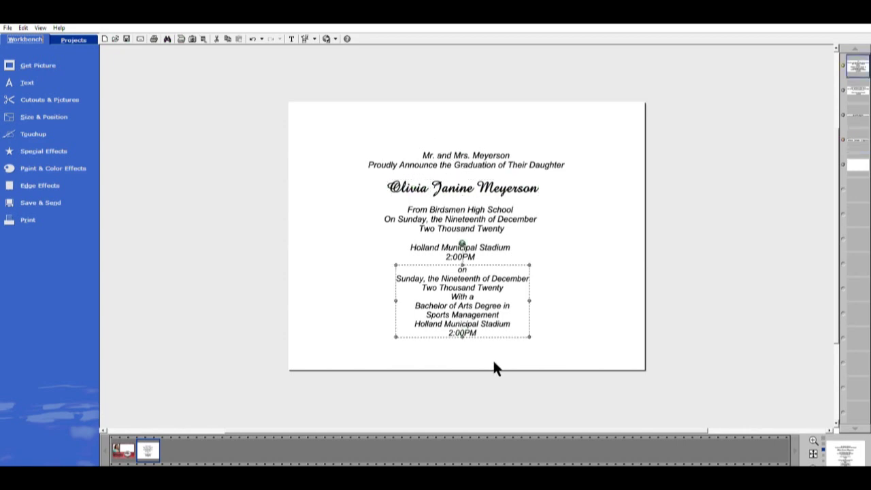
key("Delete")
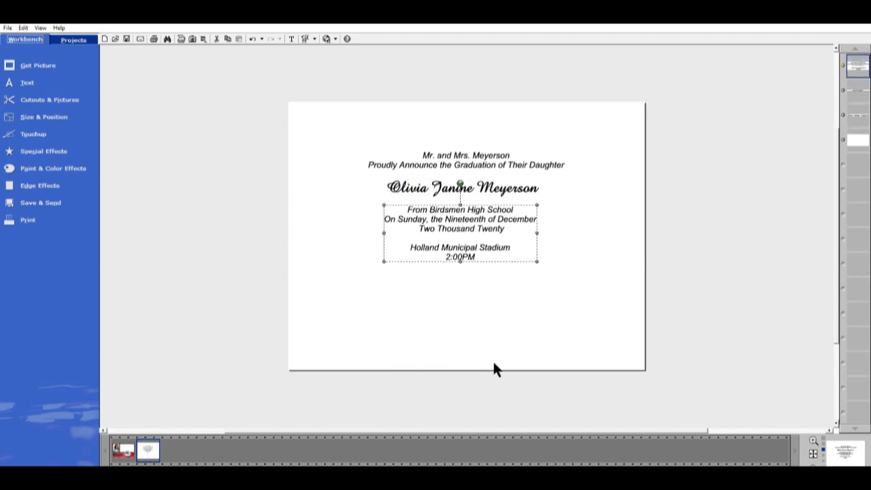
left_click(446, 161)
left_click(454, 190)
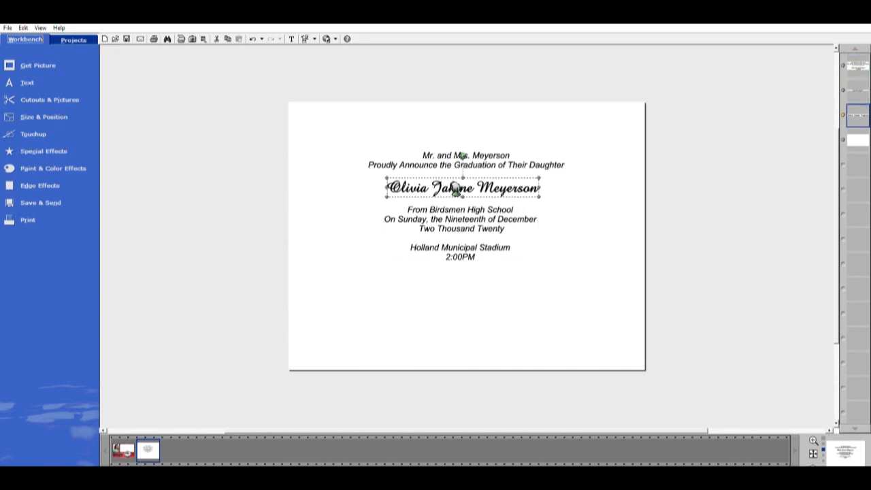
left_click(461, 230)
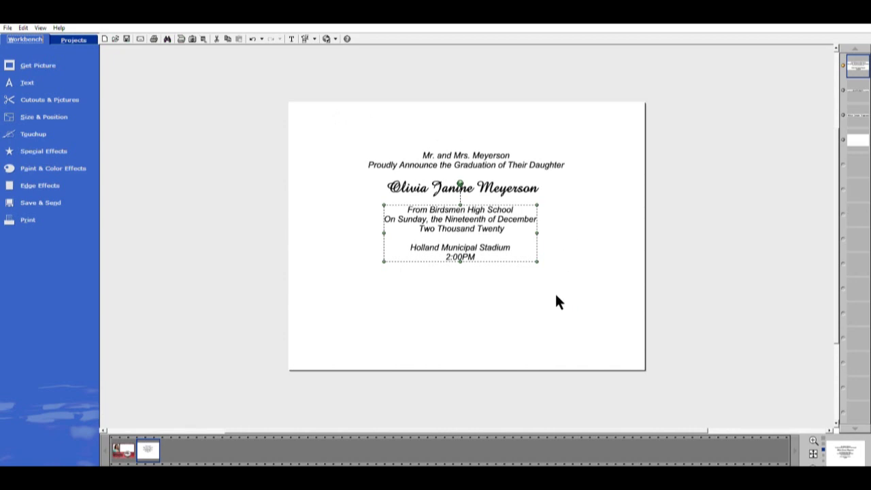
left_click(428, 187)
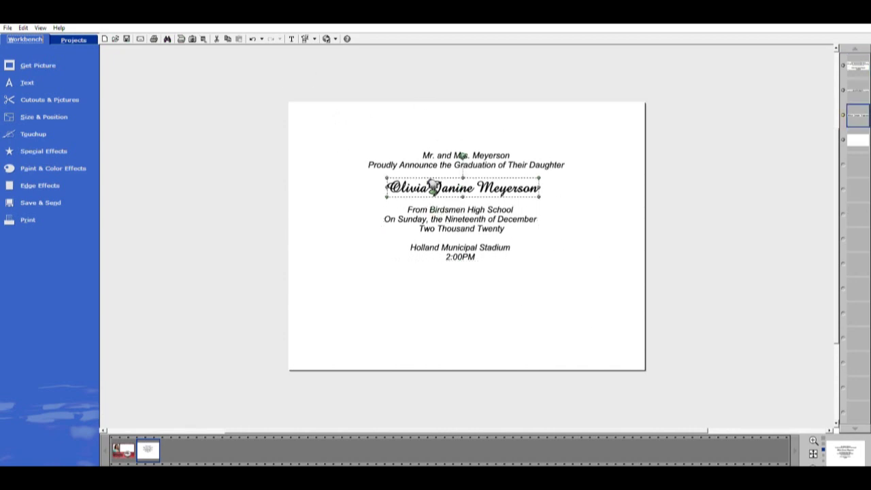
left_click(517, 187)
- Return to the card layout and add the text "Class Of" in white, non-italic Amazone BT
double_click(125, 452)
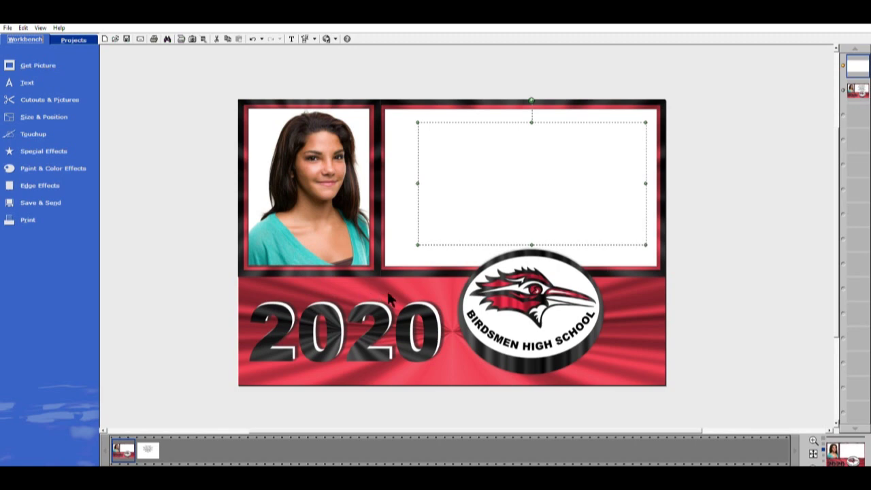
left_click(26, 83)
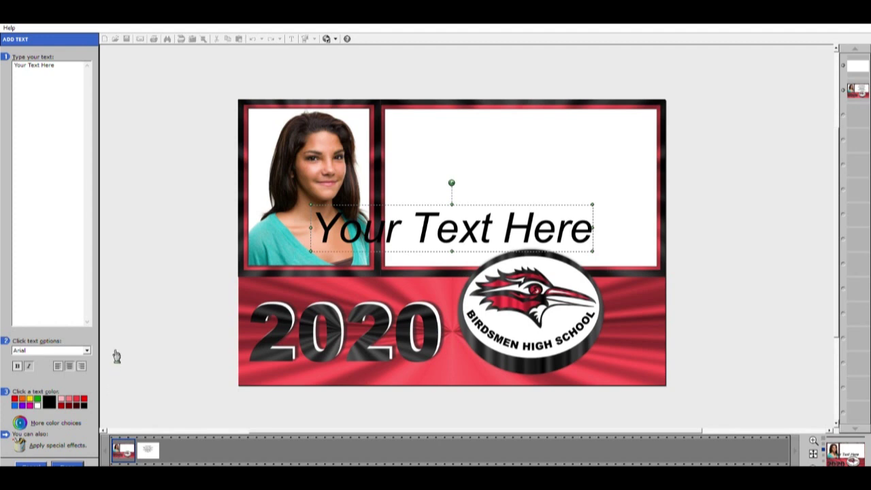
scroll(67, 360, "up", 1)
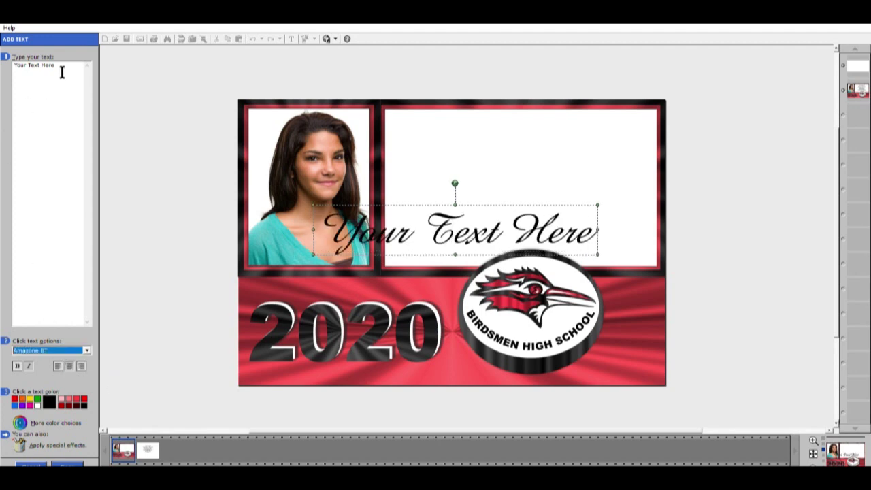
left_click(28, 365)
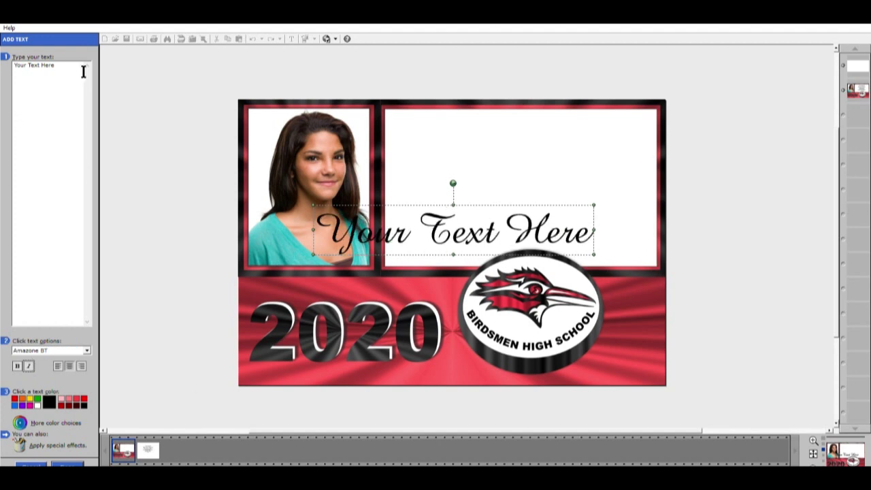
key("ctrl+a")
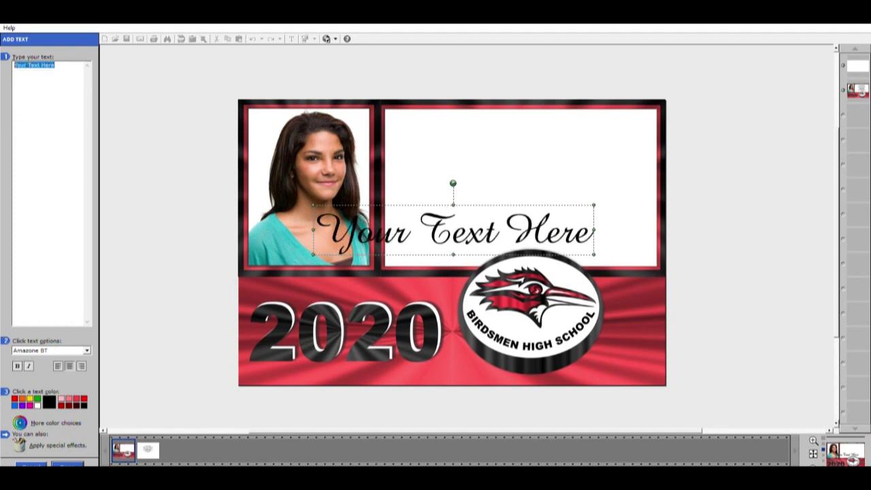
type("Class Of")
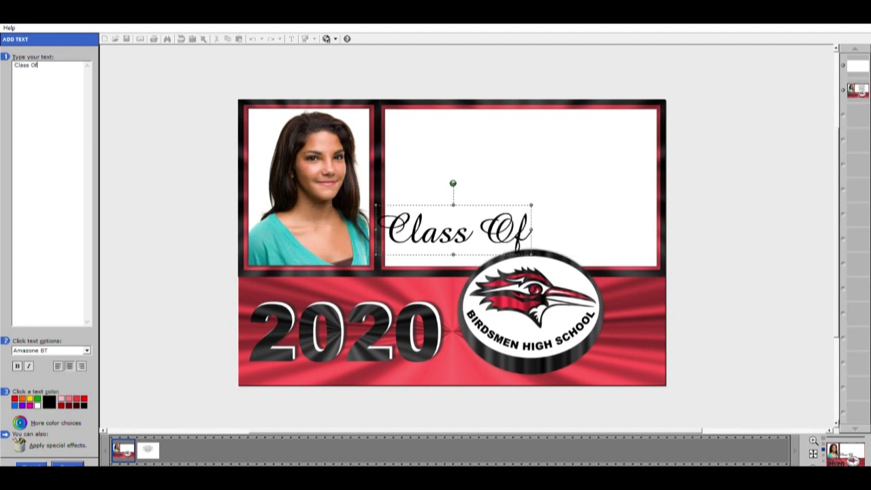
left_click(42, 402)
left_click(84, 463)
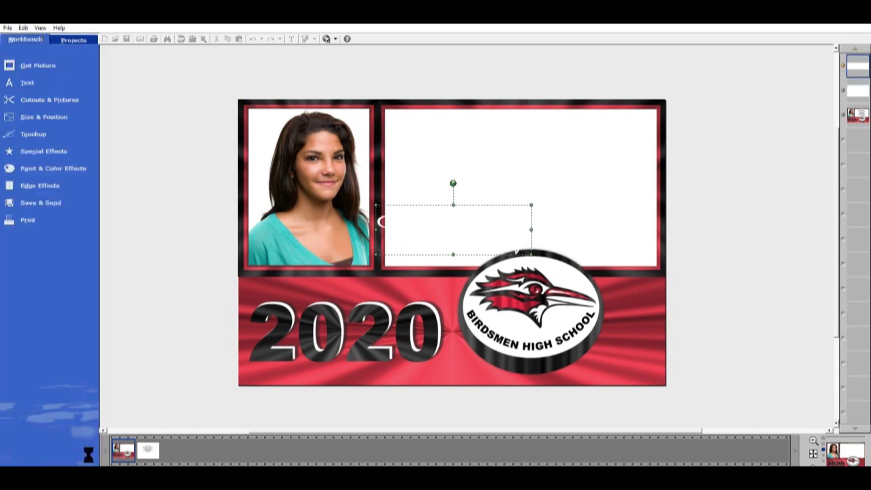
- Shrink the "Class Of" text, center it just above 2020 on the red panel, and apply a shadow to it
left_click_drag(428, 261, 381, 289)
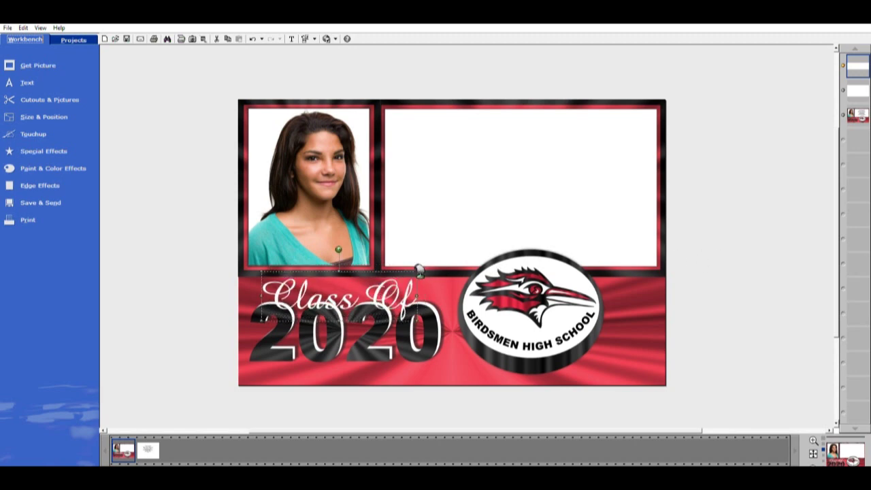
left_click_drag(424, 267, 365, 287)
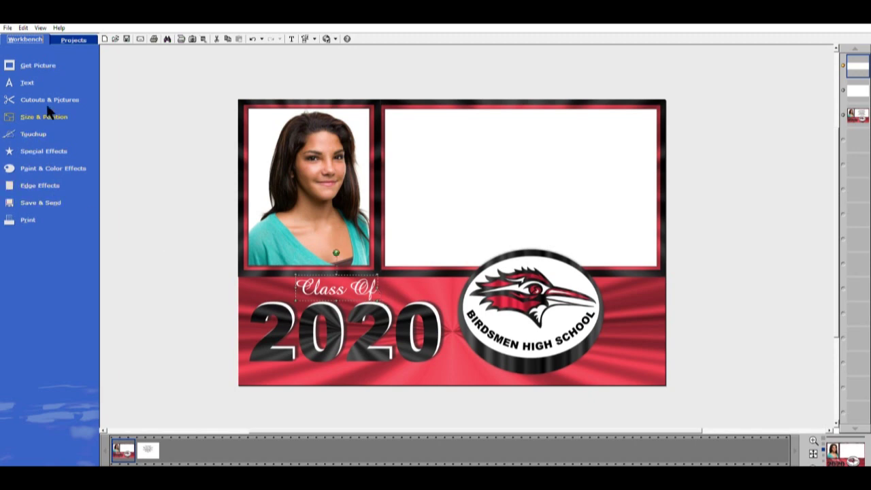
left_click(39, 150)
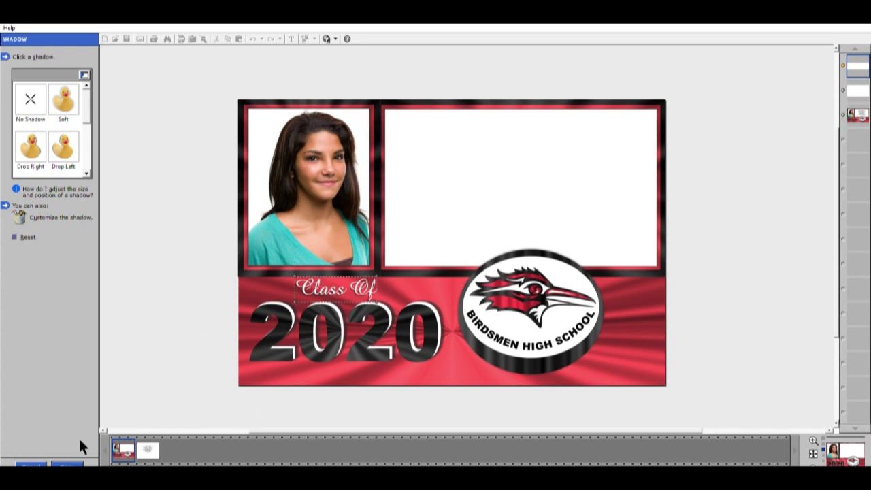
left_click(68, 463)
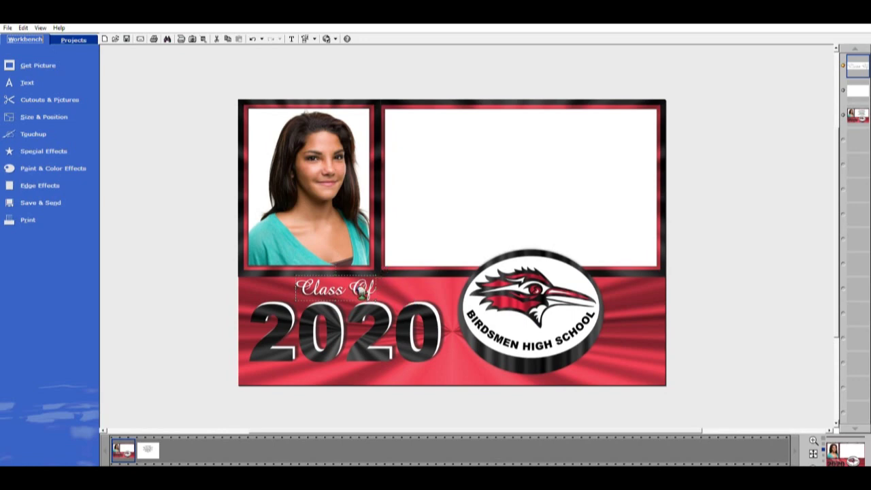
- On the announcement wording page, center the ceremony details text block just beneath the graduate's name
left_click_drag(363, 292, 363, 290)
left_click(148, 449)
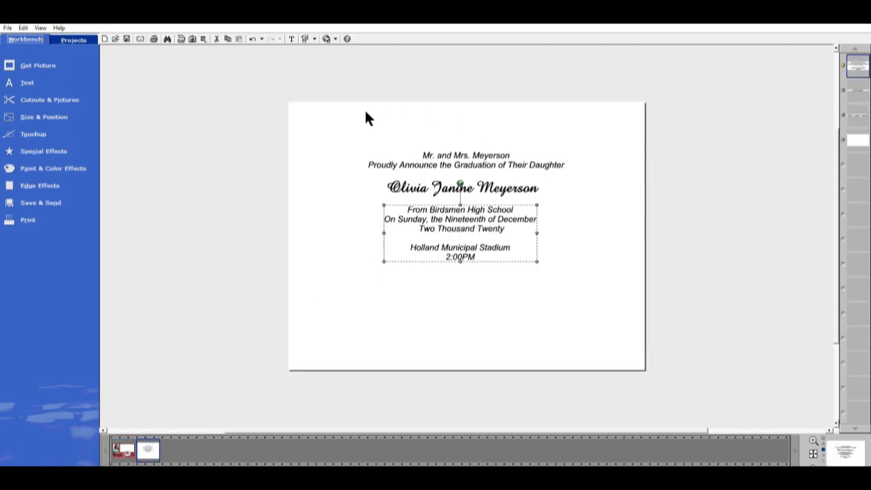
left_click_drag(451, 237, 456, 234)
left_click(505, 188)
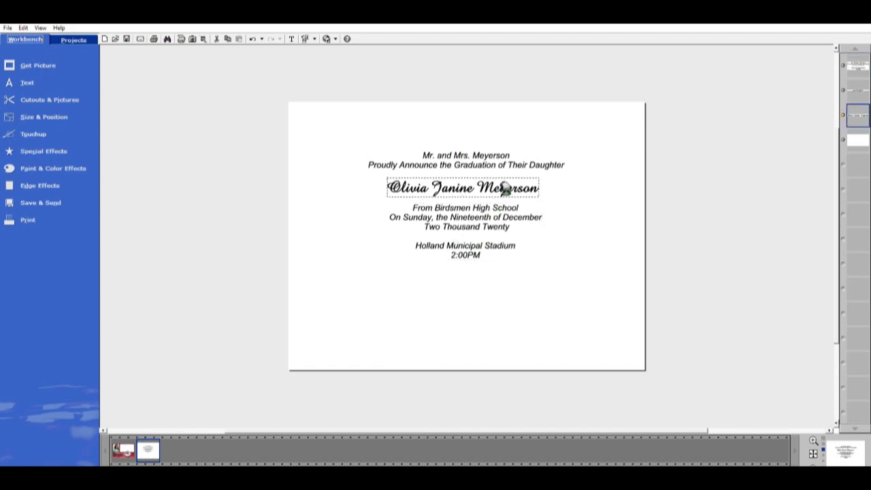
left_click_drag(338, 111, 633, 305)
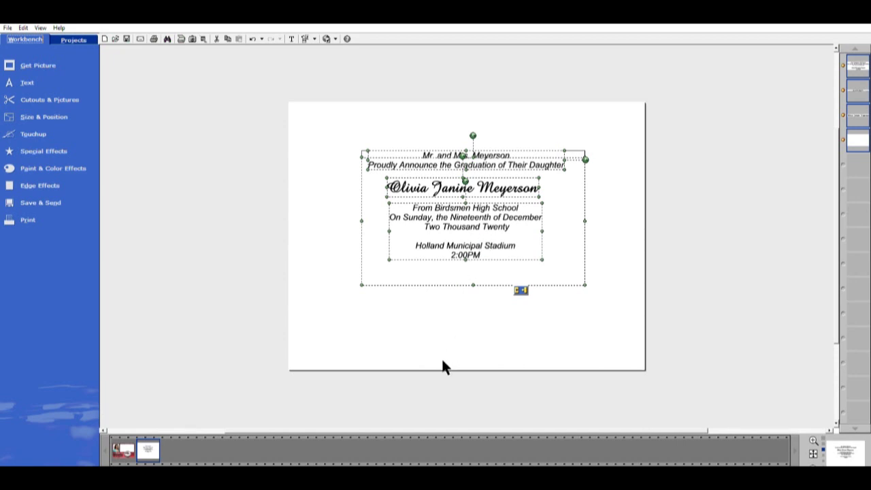
left_click(453, 325)
left_click(481, 208)
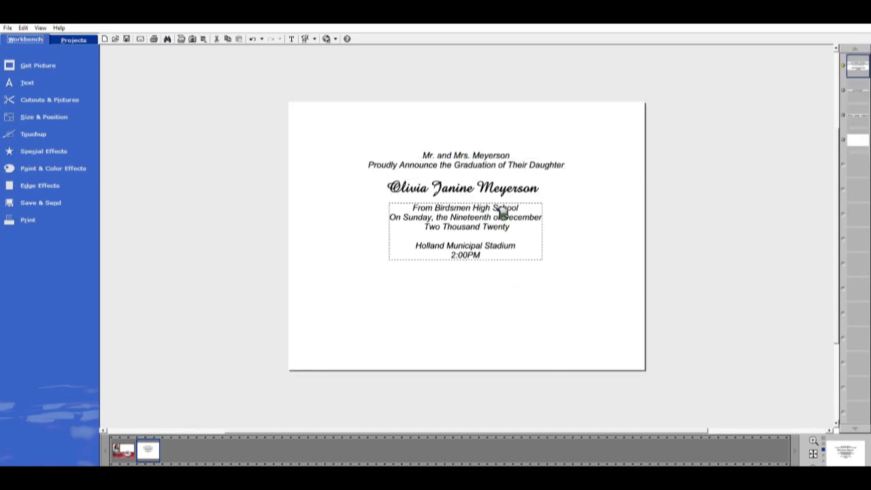
left_click_drag(502, 213, 501, 213)
- Group all the objects on the wording page, including the blank panel, into a single object
left_click_drag(349, 120, 657, 316)
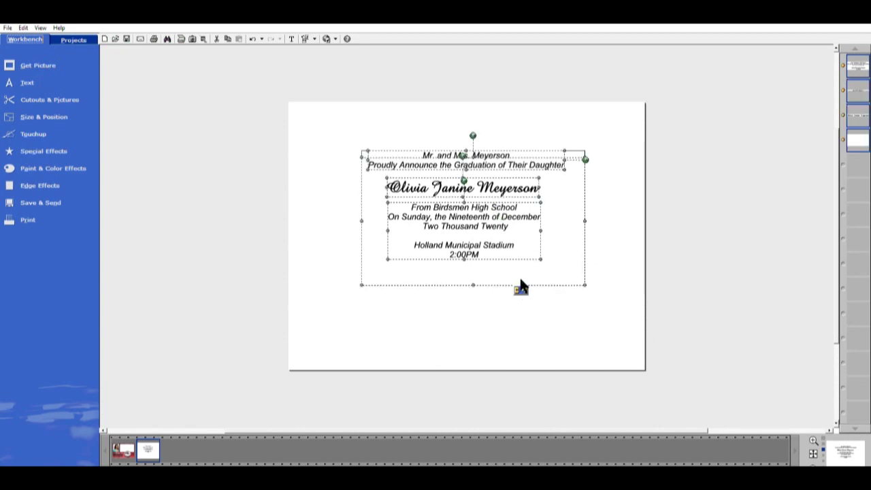
left_click_drag(331, 132, 629, 314)
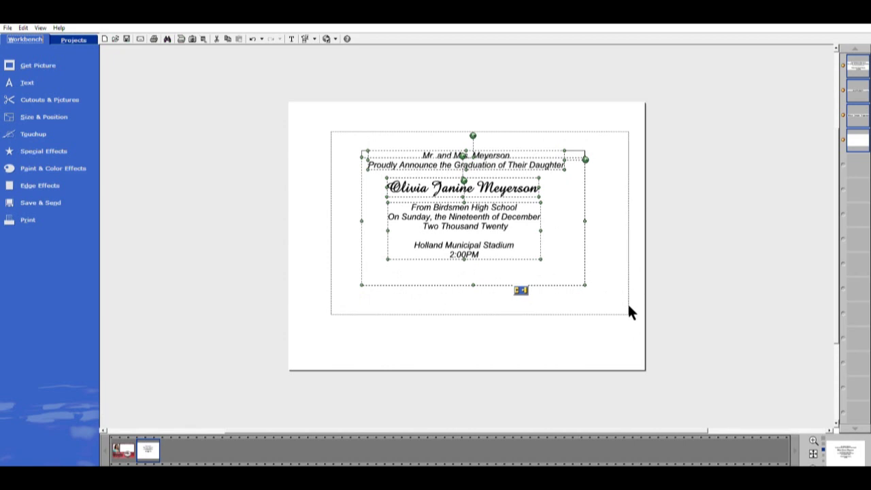
left_click_drag(629, 314, 325, 115)
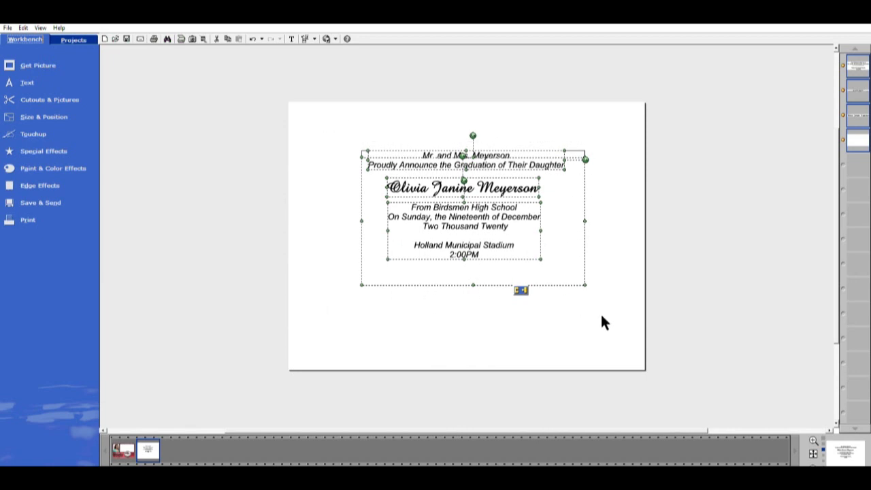
left_click(520, 290)
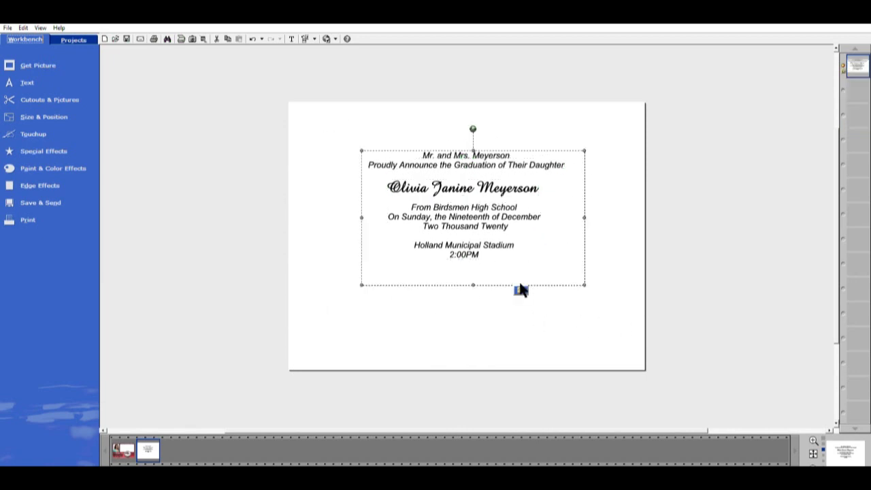
- Return to the card layout and place a copy of the grouped announcement wording on its white panel
left_click(131, 450)
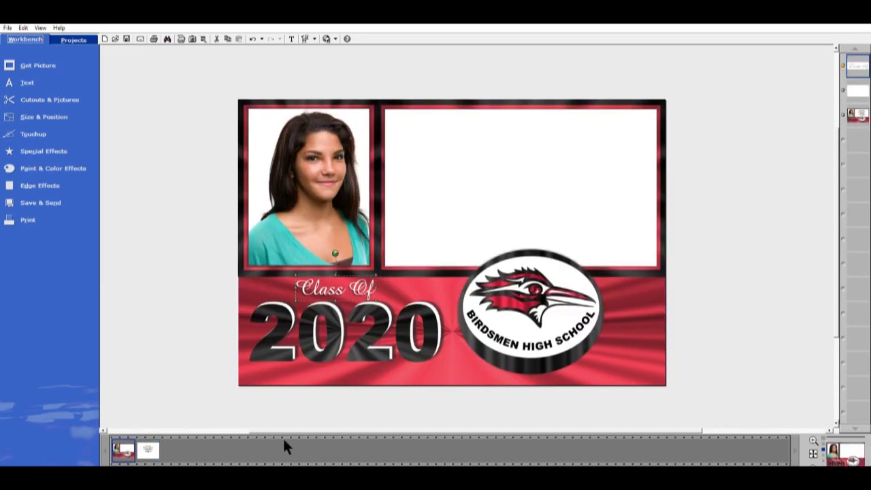
scroll(495, 327, "down", 2)
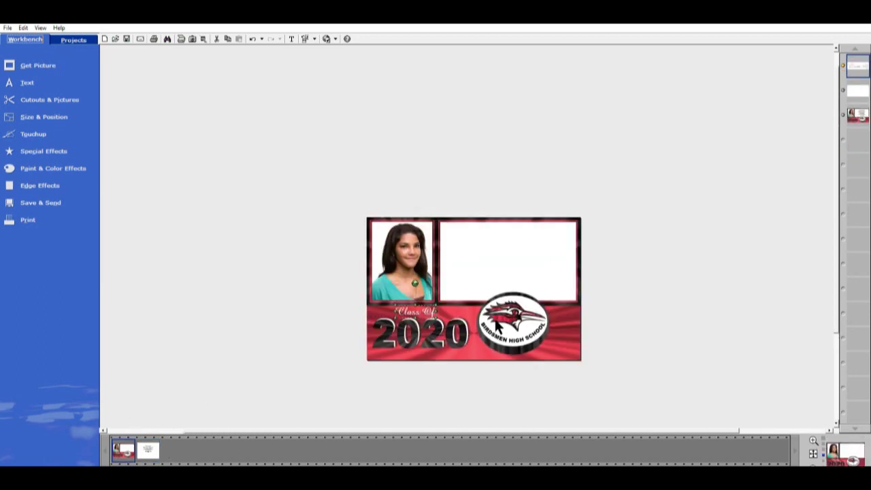
scroll(495, 327, "up", 2)
left_click(427, 373)
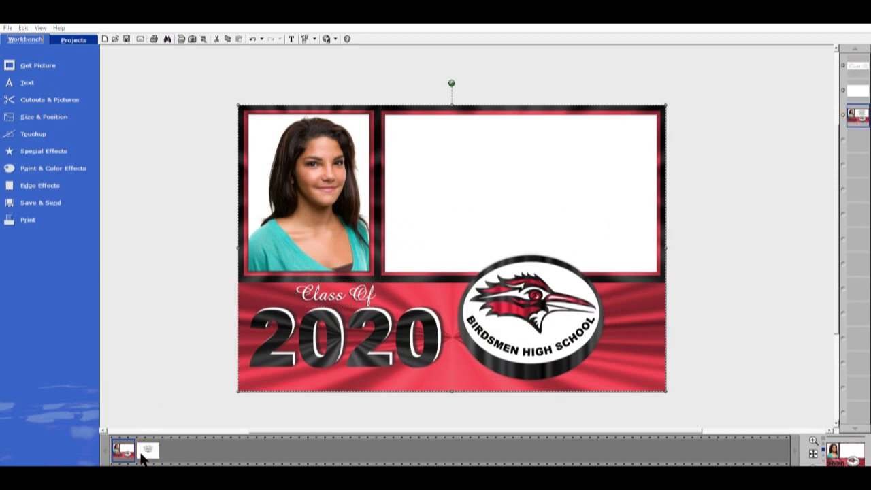
left_click_drag(151, 446, 541, 178)
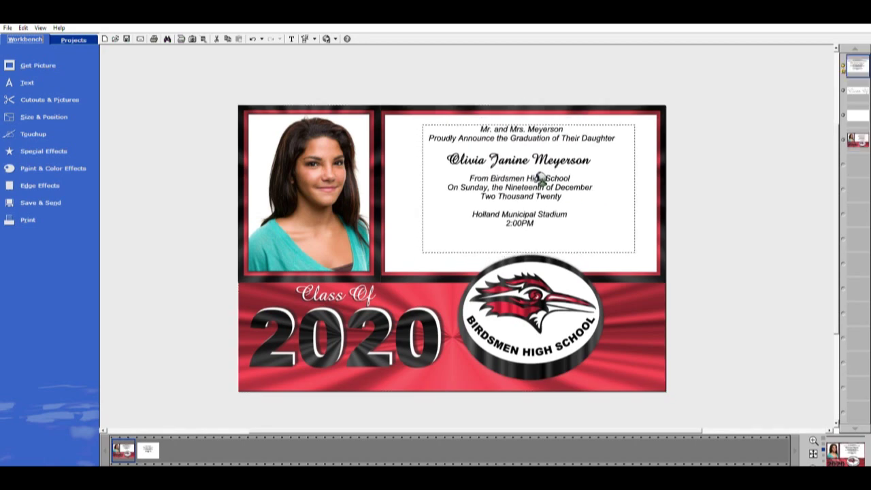
left_click(758, 258)
- Ungroup the placed announcement wording and regroup only its three text blocks, leaving out the blank panel
left_click(533, 192)
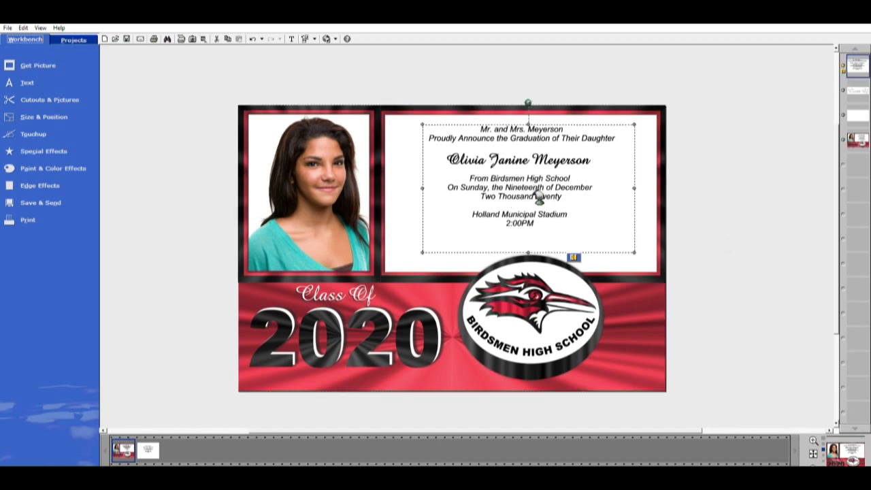
left_click(573, 257)
left_click(723, 288)
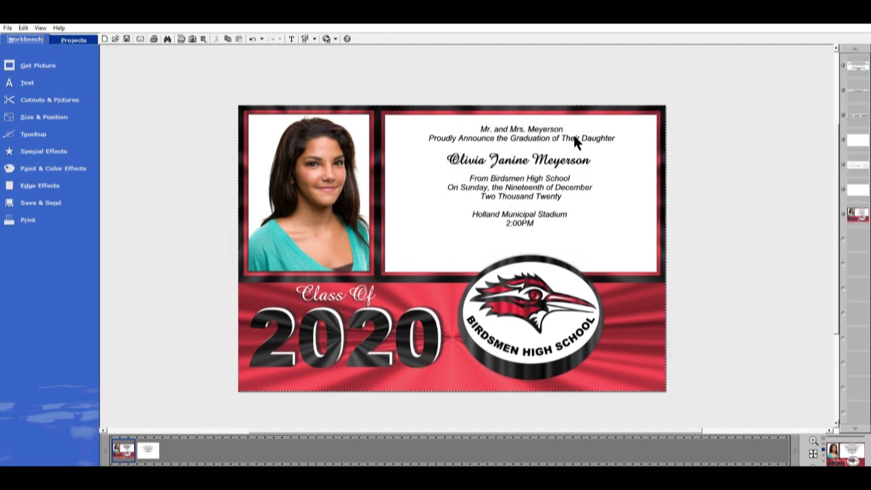
left_click(541, 131)
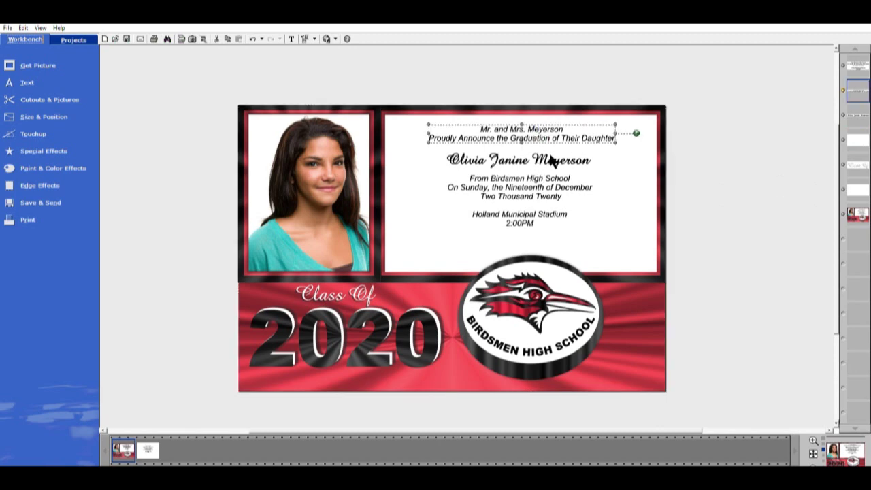
left_click(554, 157, "shift")
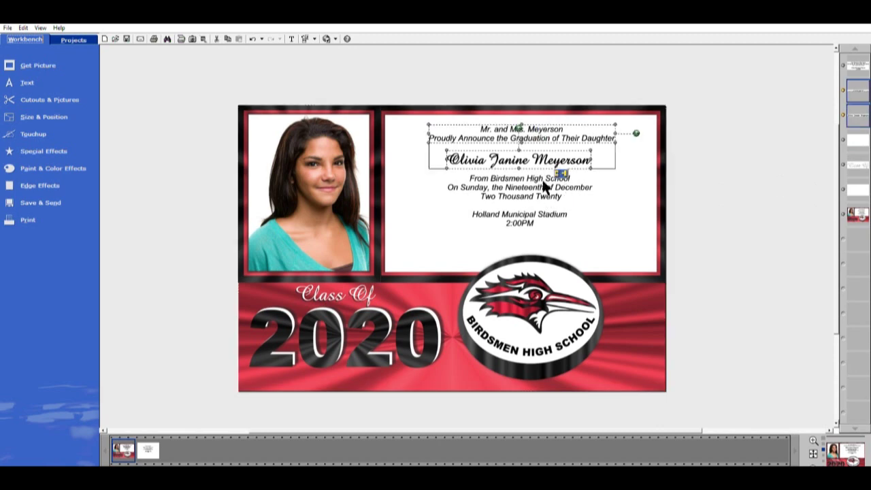
left_click(542, 181, "shift")
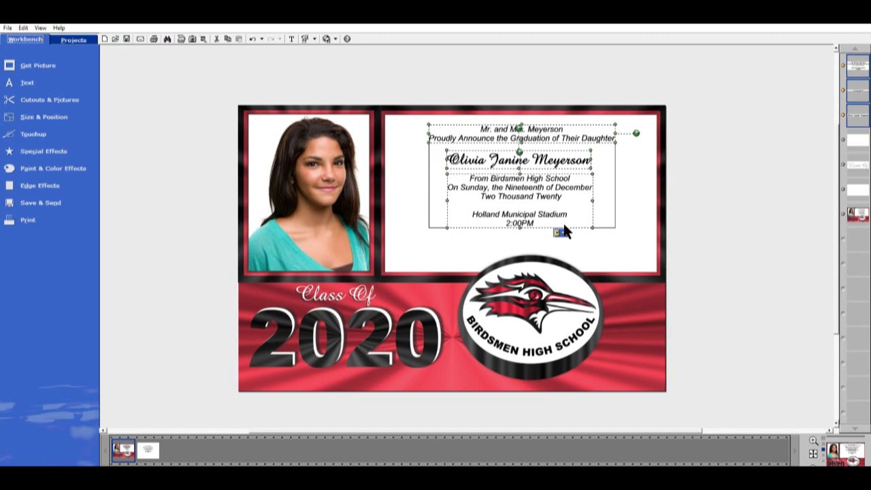
left_click(558, 233)
- Enlarge the grouped announcement text and center it in the white panel above the school logo
left_click_drag(428, 229, 417, 261)
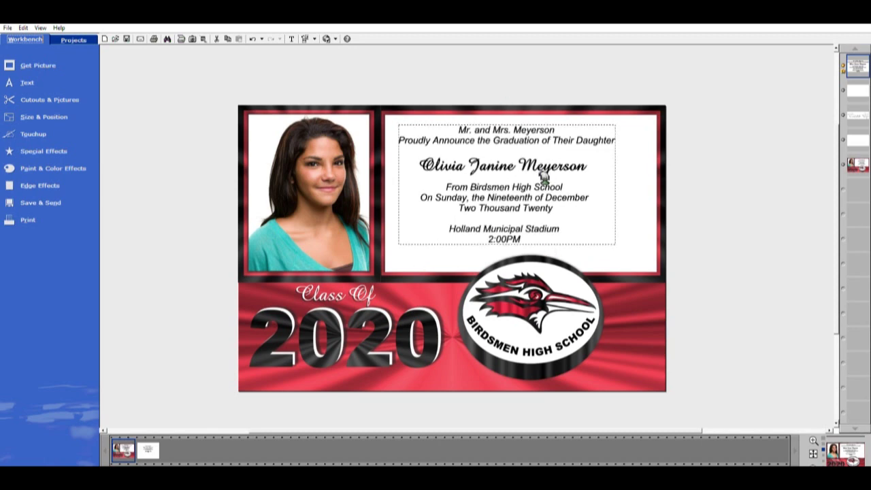
left_click_drag(544, 175, 561, 179)
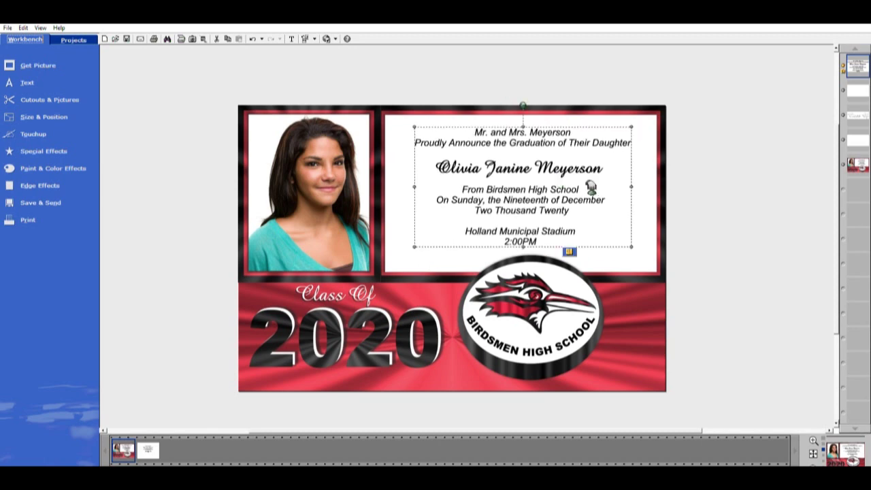
left_click(762, 250)
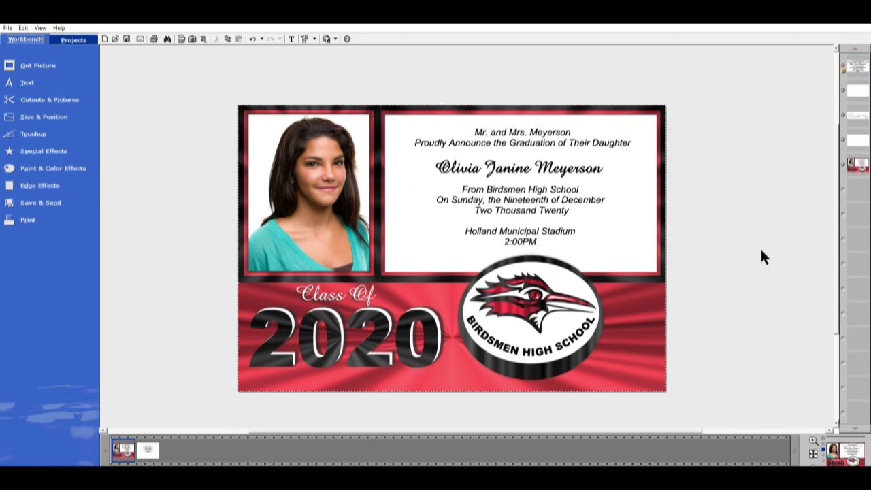